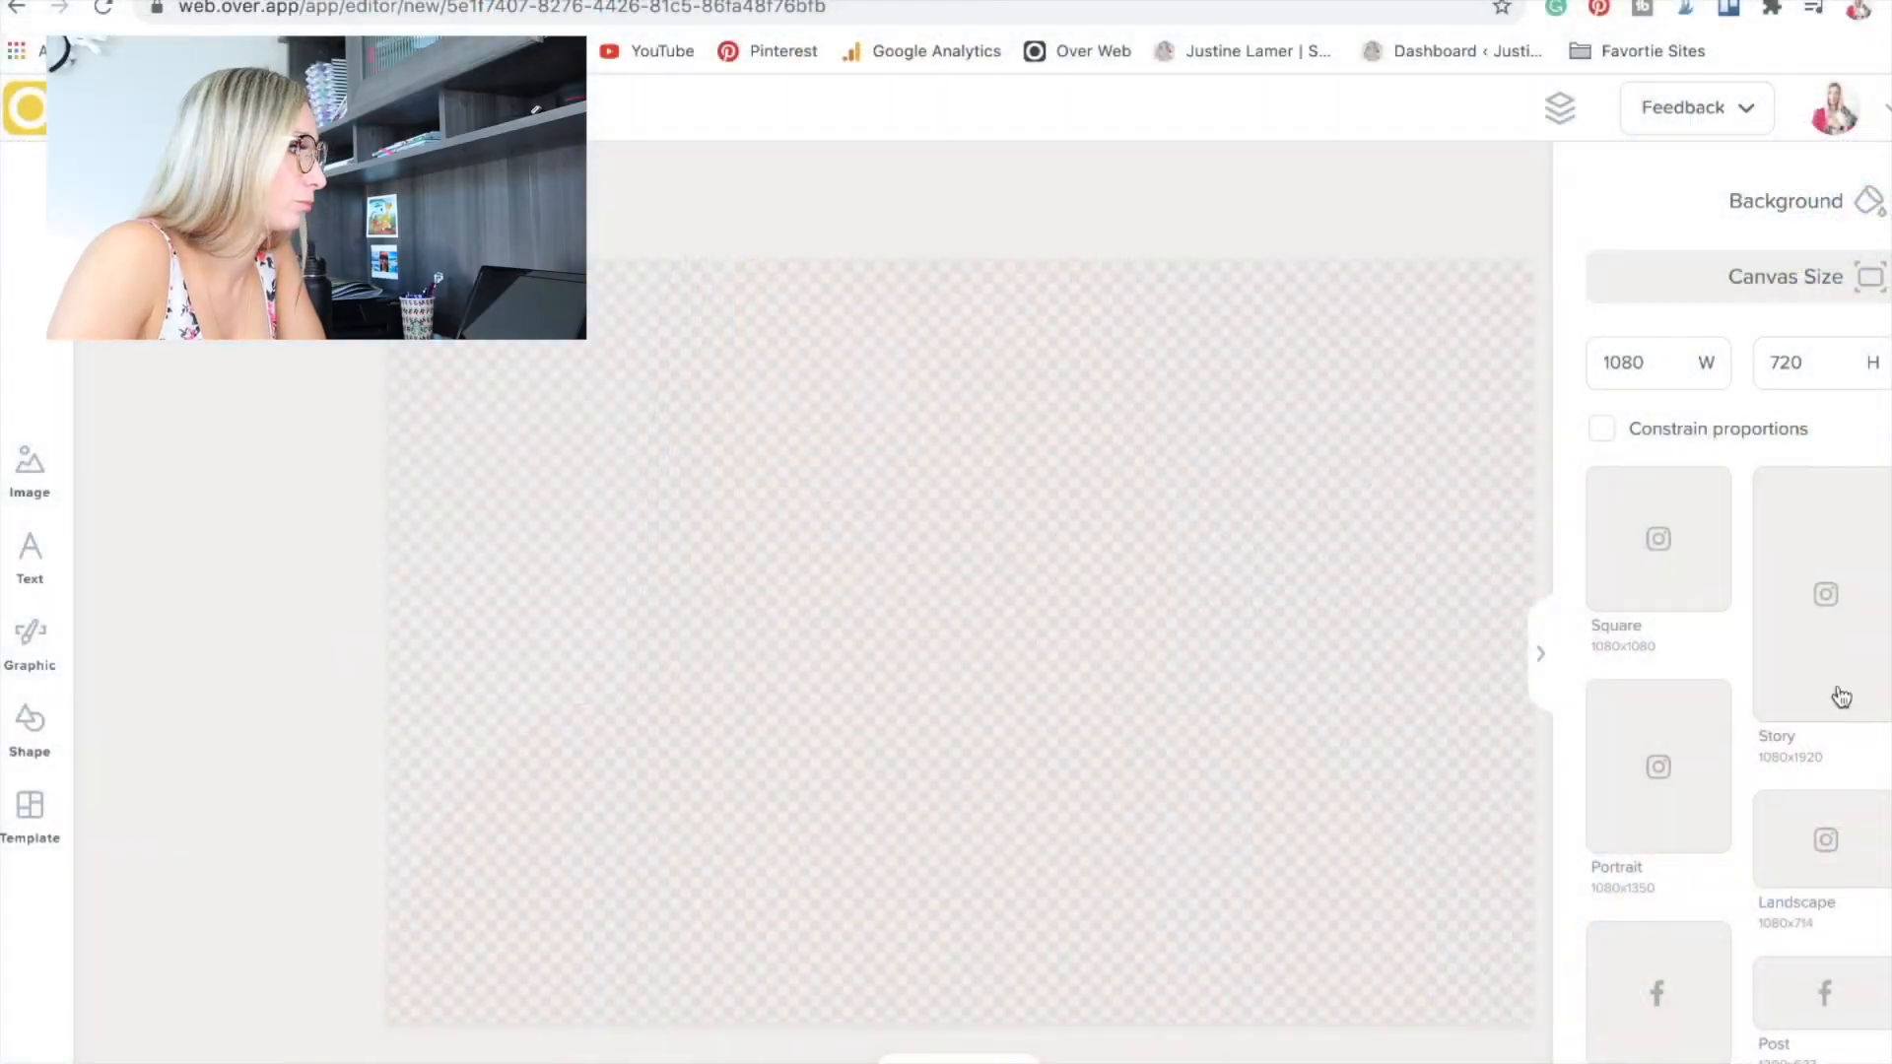
Set the canvas to the Pinterest Post size of 1200x1800.
scroll(1800, 730, "down", 3)
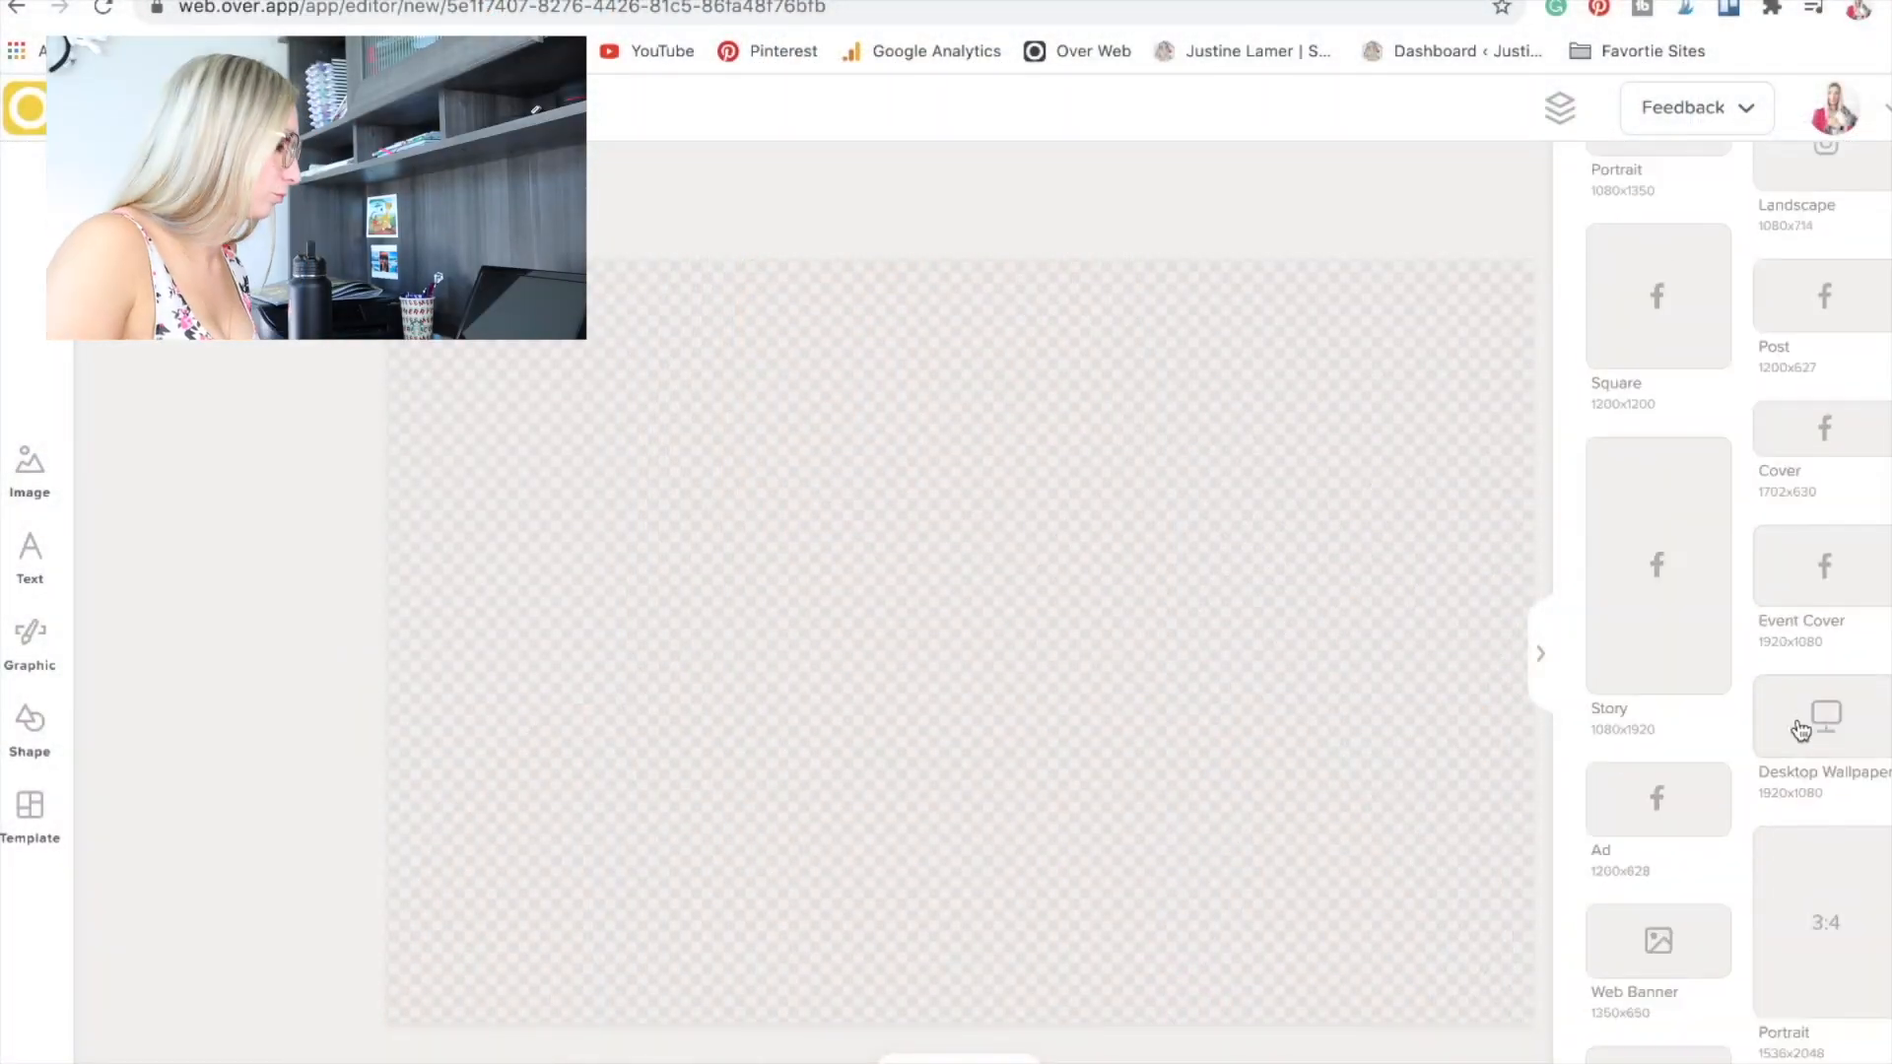
scroll(1800, 730, "down", 5)
left_click(1834, 522)
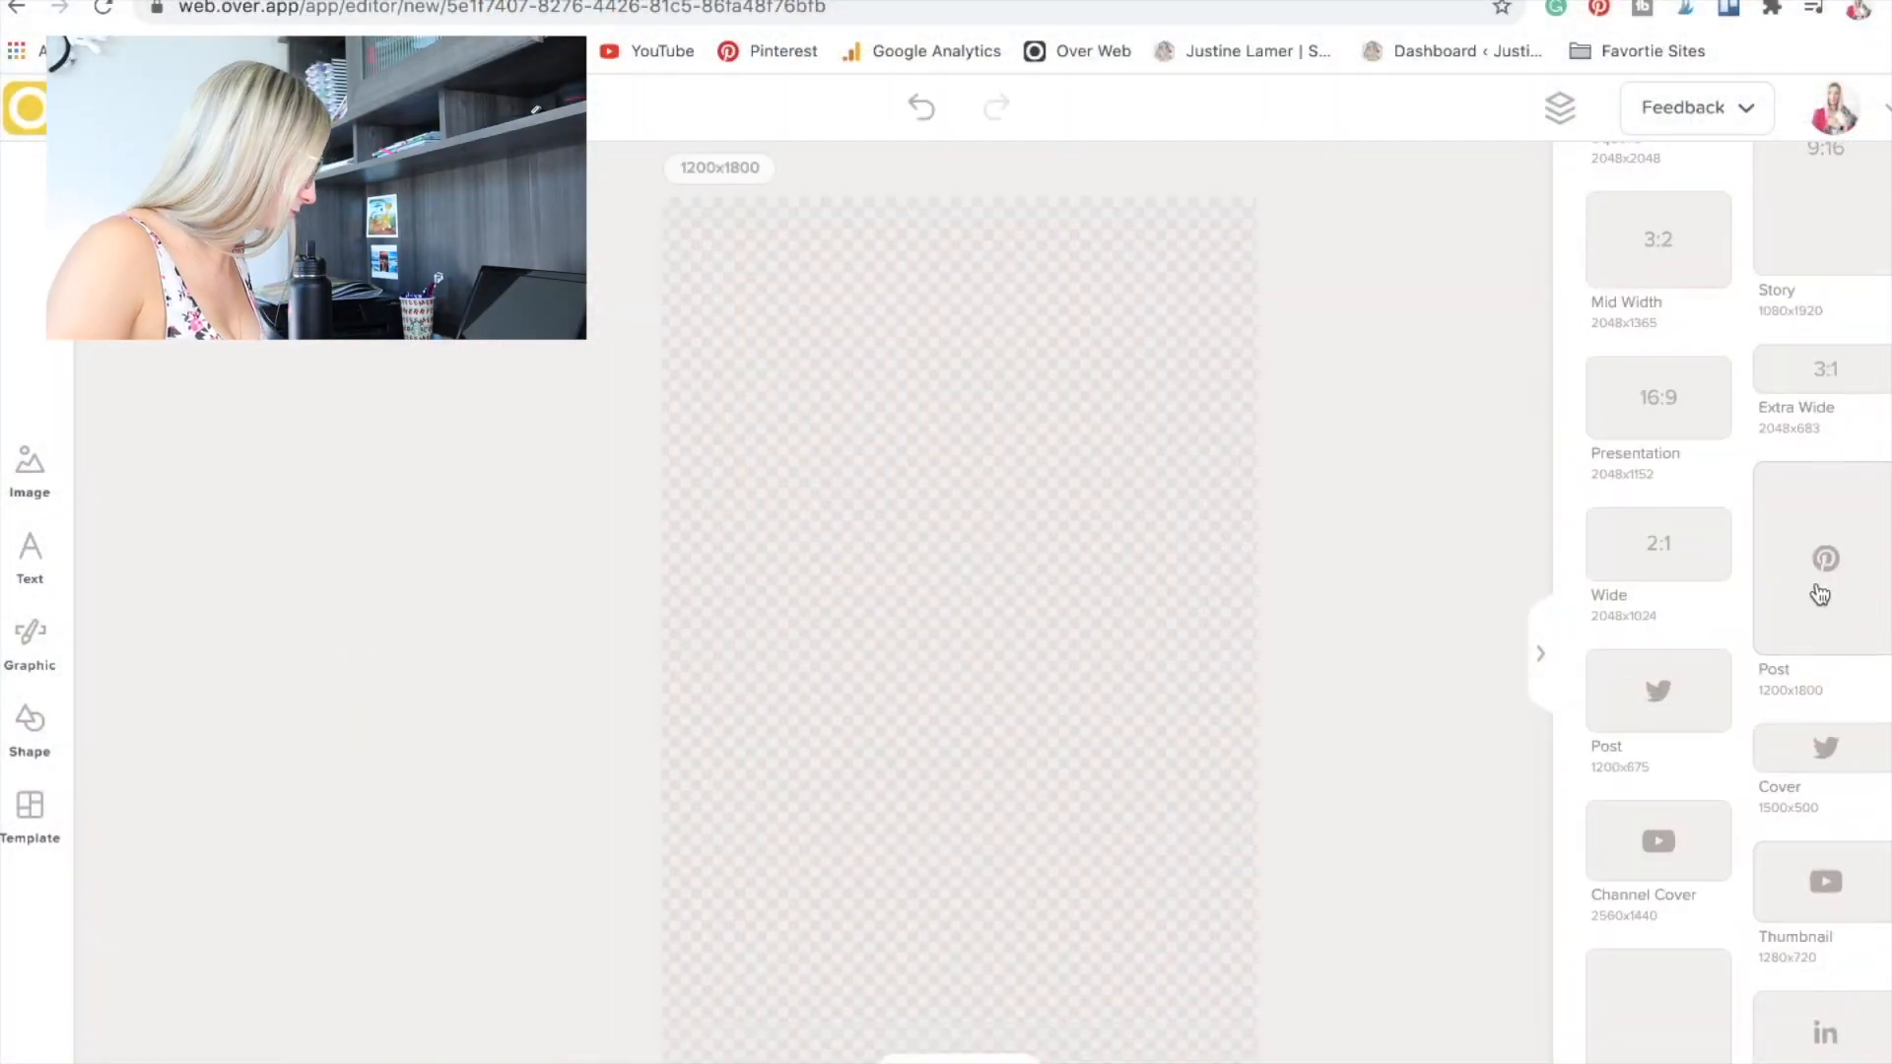
Add the stock photo of a person at a desk with a monitor and enlarge it to fill the canvas.
left_click(30, 463)
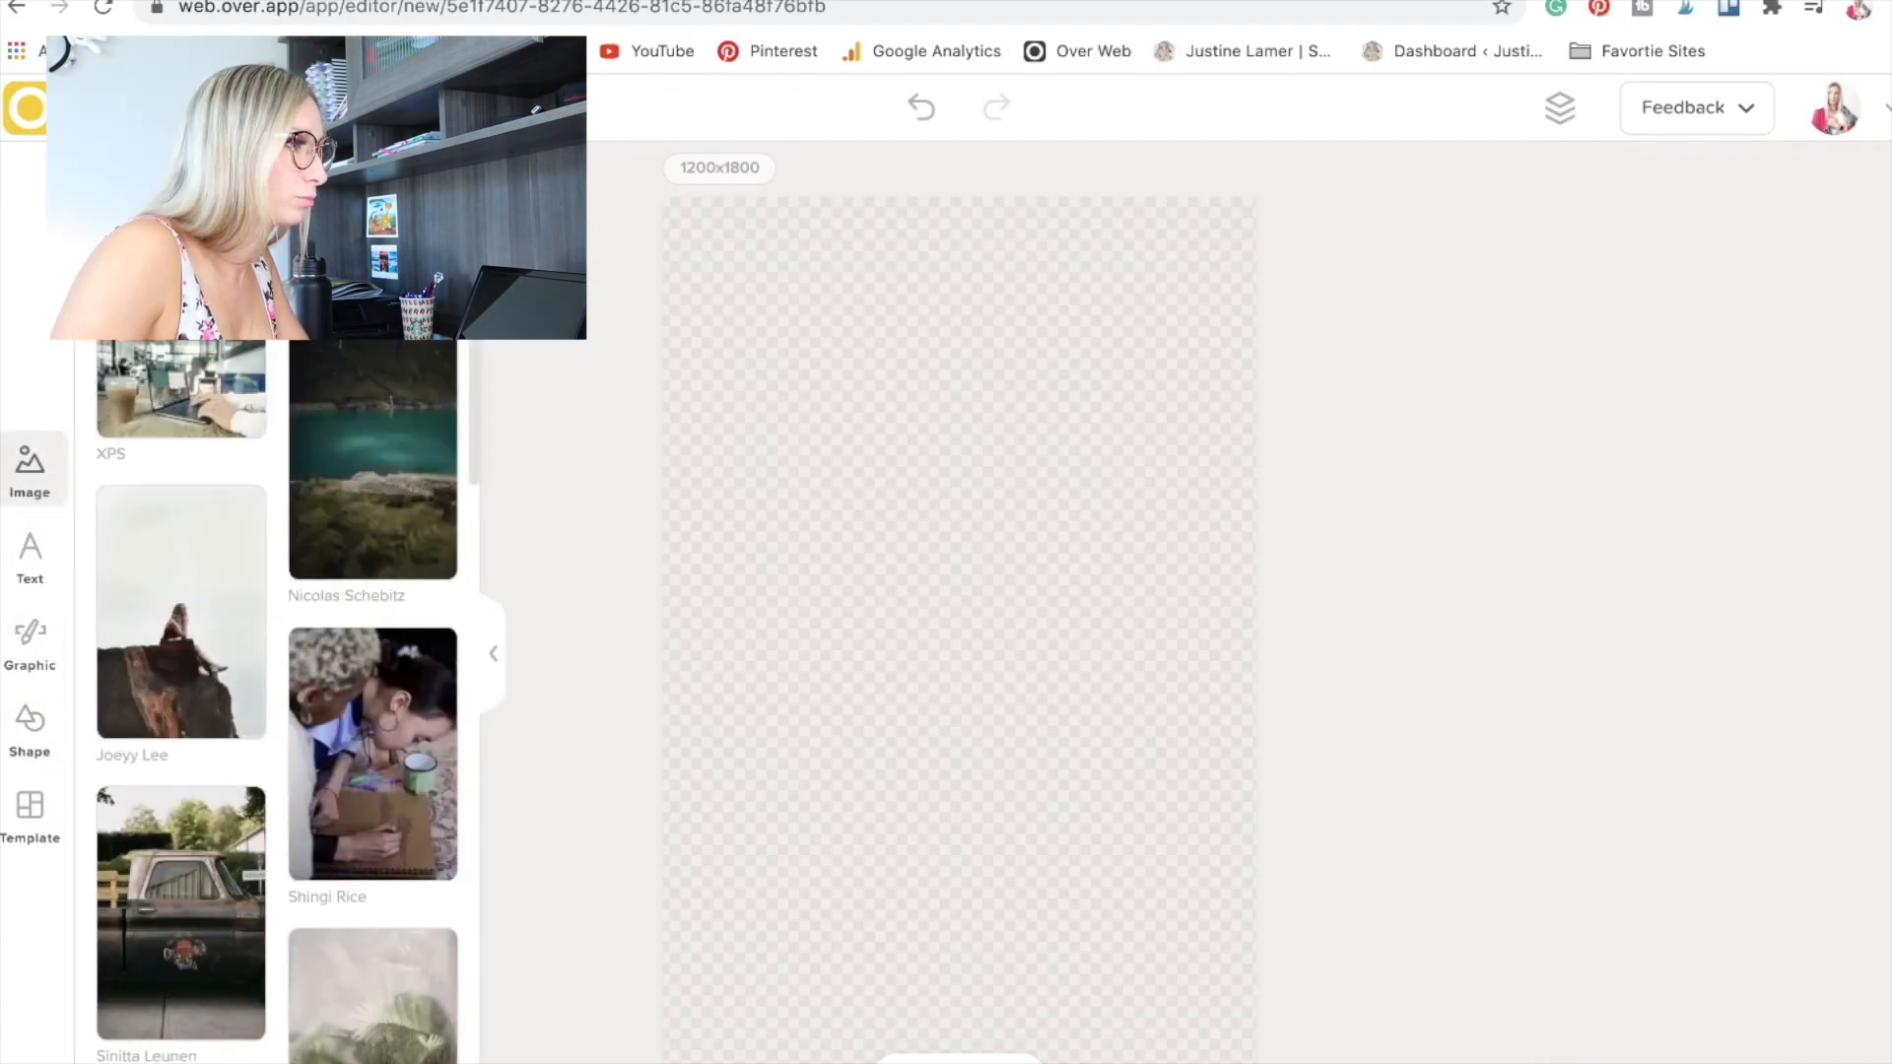
left_click(181, 394)
left_click_drag(1258, 448, 1665, 175)
left_click_drag(1118, 511, 893, 673)
left_click_drag(1549, 194, 1650, 128)
mouse_move(981, 591)
left_mouse_down()
mouse_move(1014, 667)
mouse_move(1009, 620)
mouse_move(819, 619)
mouse_move(1187, 625)
mouse_move(990, 619)
left_mouse_up()
left_click(1494, 618)
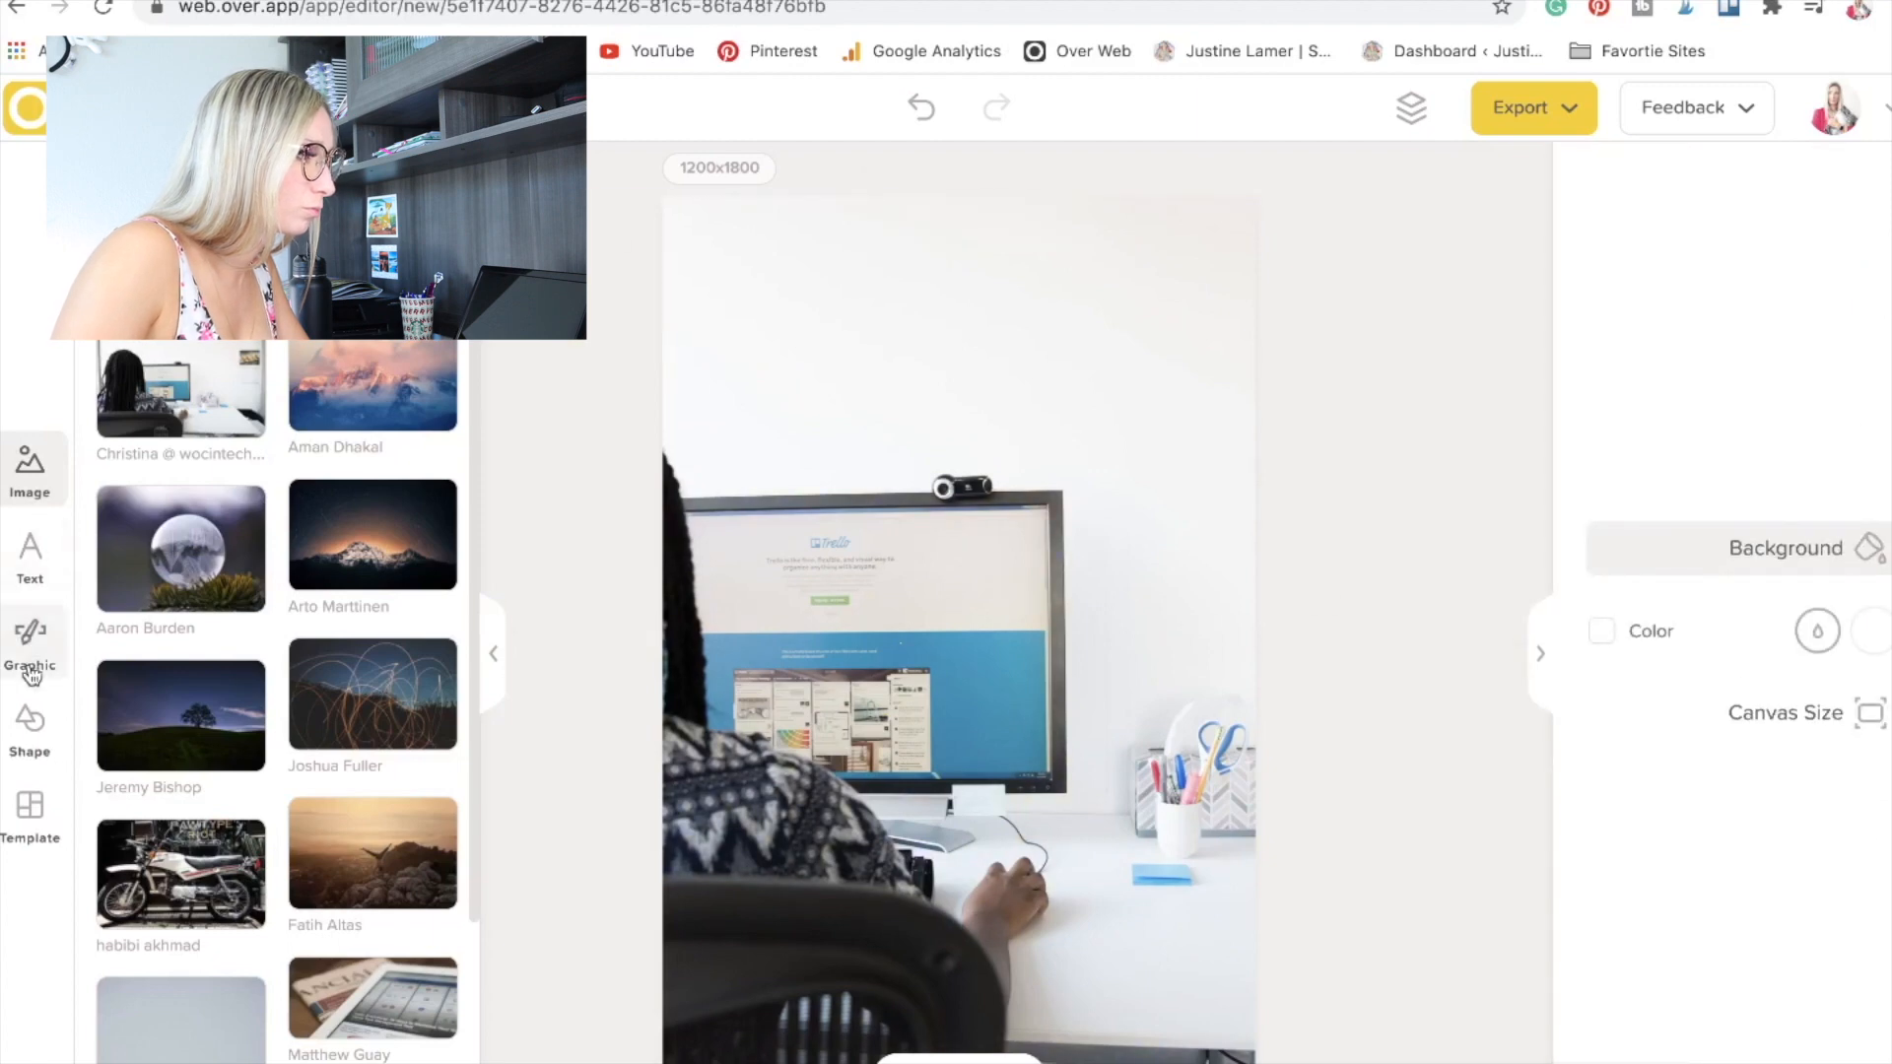
Add a rectangle shape and stretch it to cover the entire canvas.
left_click(30, 729)
left_click(181, 515)
left_click_drag(875, 641, 740, 315)
left_click_drag(842, 439, 964, 523)
left_click_drag(855, 567, 507, 1060)
left_click_drag(681, 822, 917, 622)
left_click_drag(683, 1054, 611, 1063)
left_click_drag(956, 817, 948, 906)
Colour the full-canvas rectangle black and set its opacity to 46% as a dark overlay on the photo.
left_click(1857, 387)
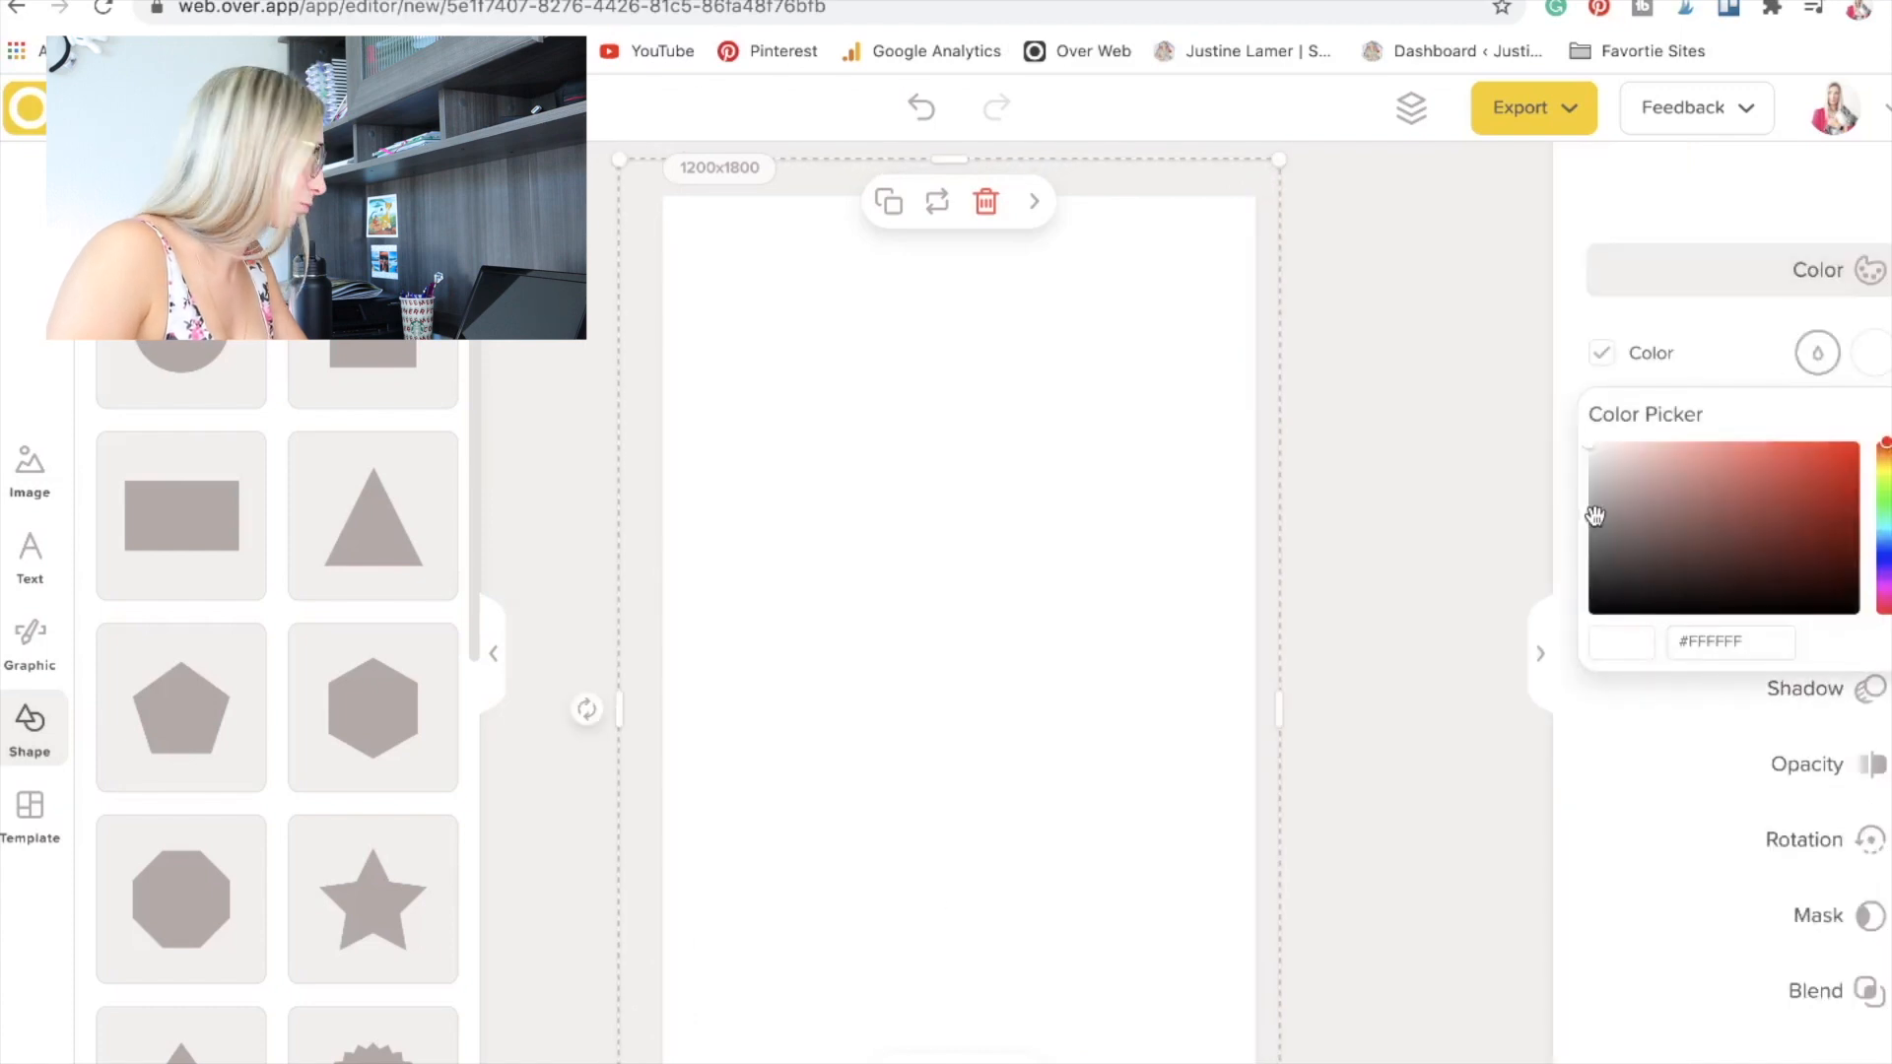
left_click_drag(1591, 446, 1588, 616)
left_click(1604, 195)
left_click_drag(1809, 456, 1688, 476)
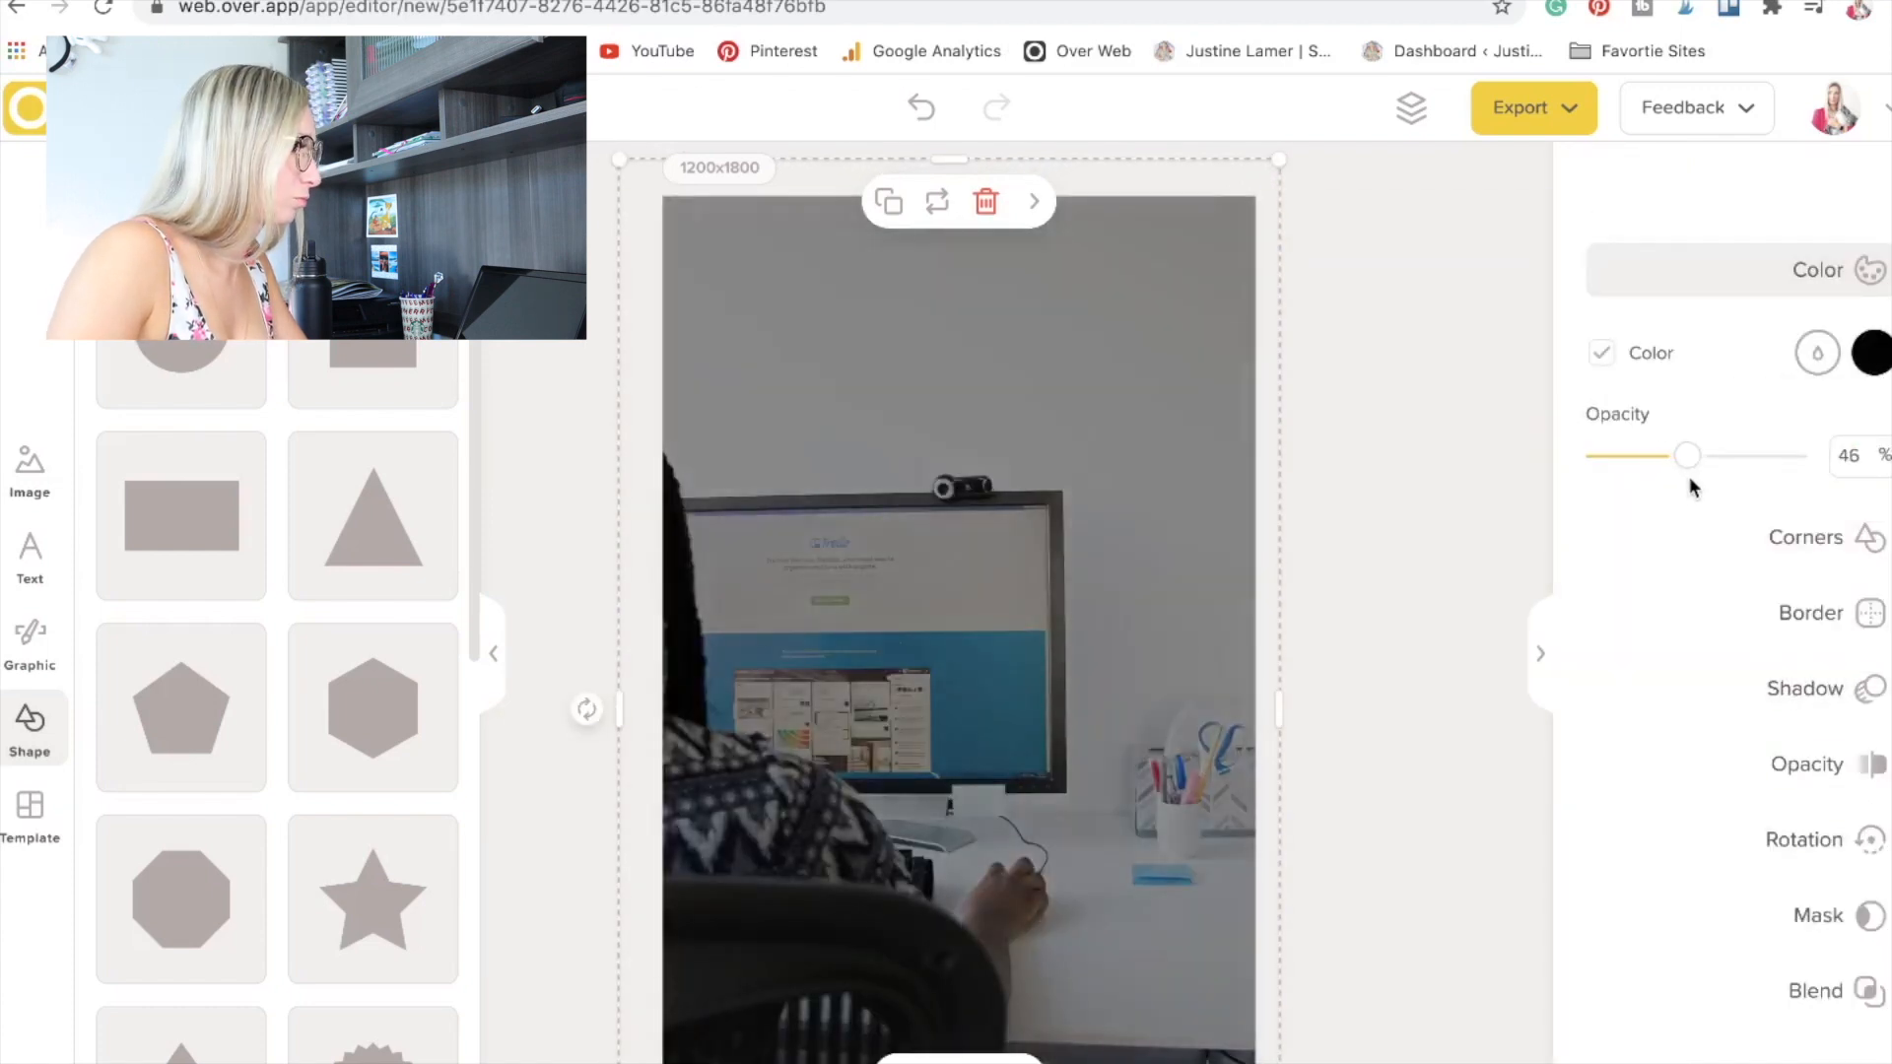
left_click(1455, 299)
left_click(778, 266)
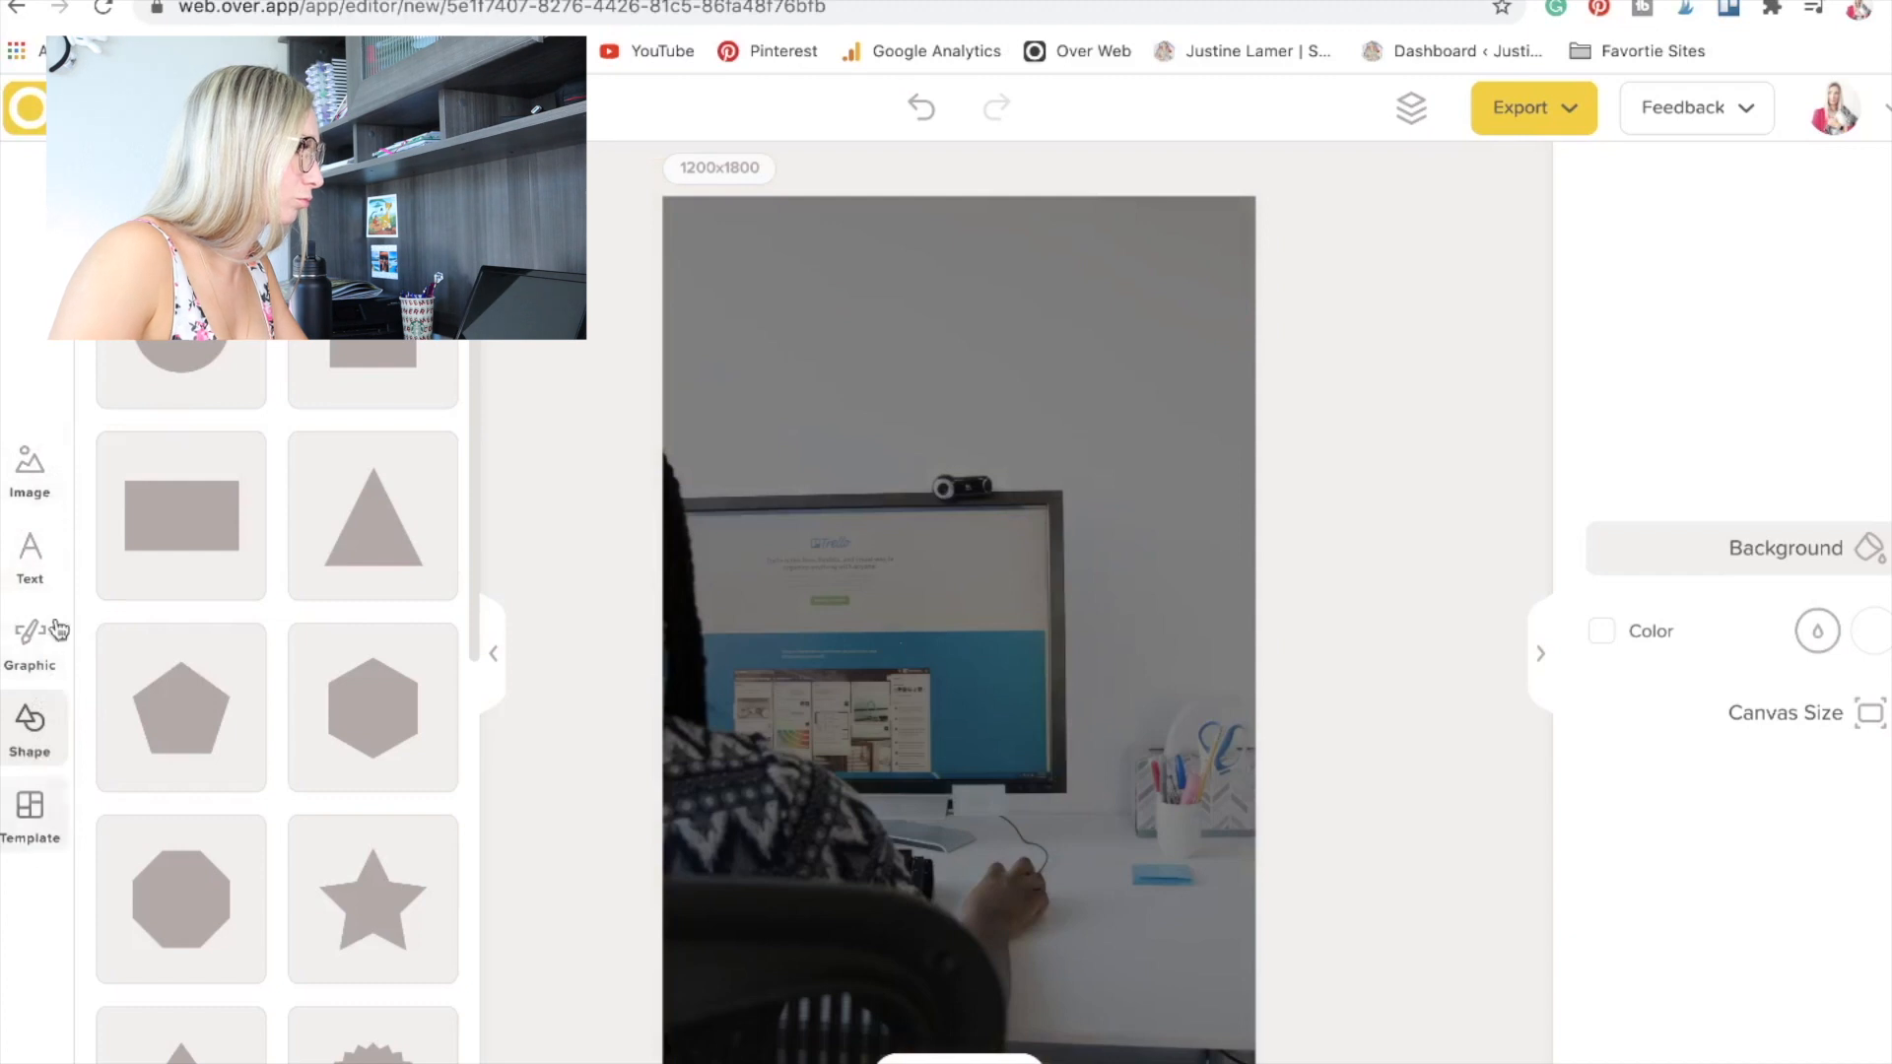
Add the heading text "HOW TO USE" and set its font size to 200.
left_click(10, 493)
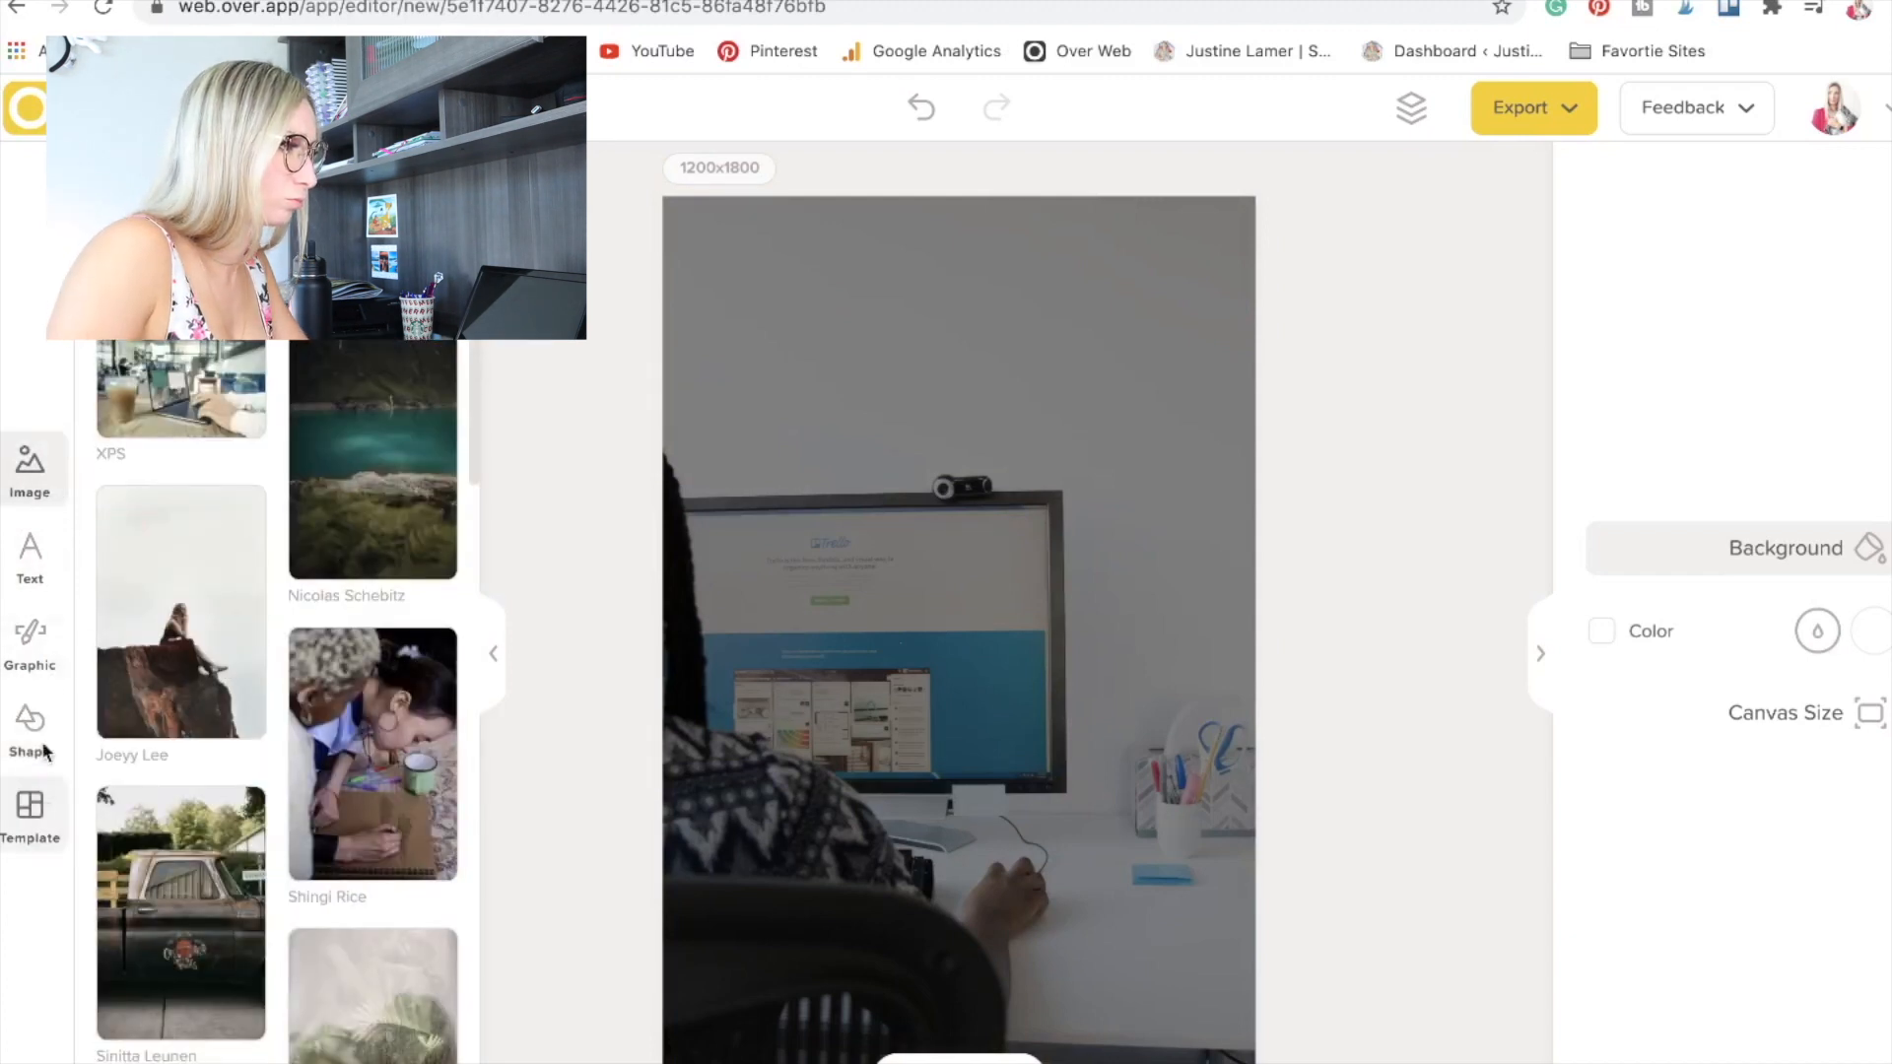
left_click(30, 551)
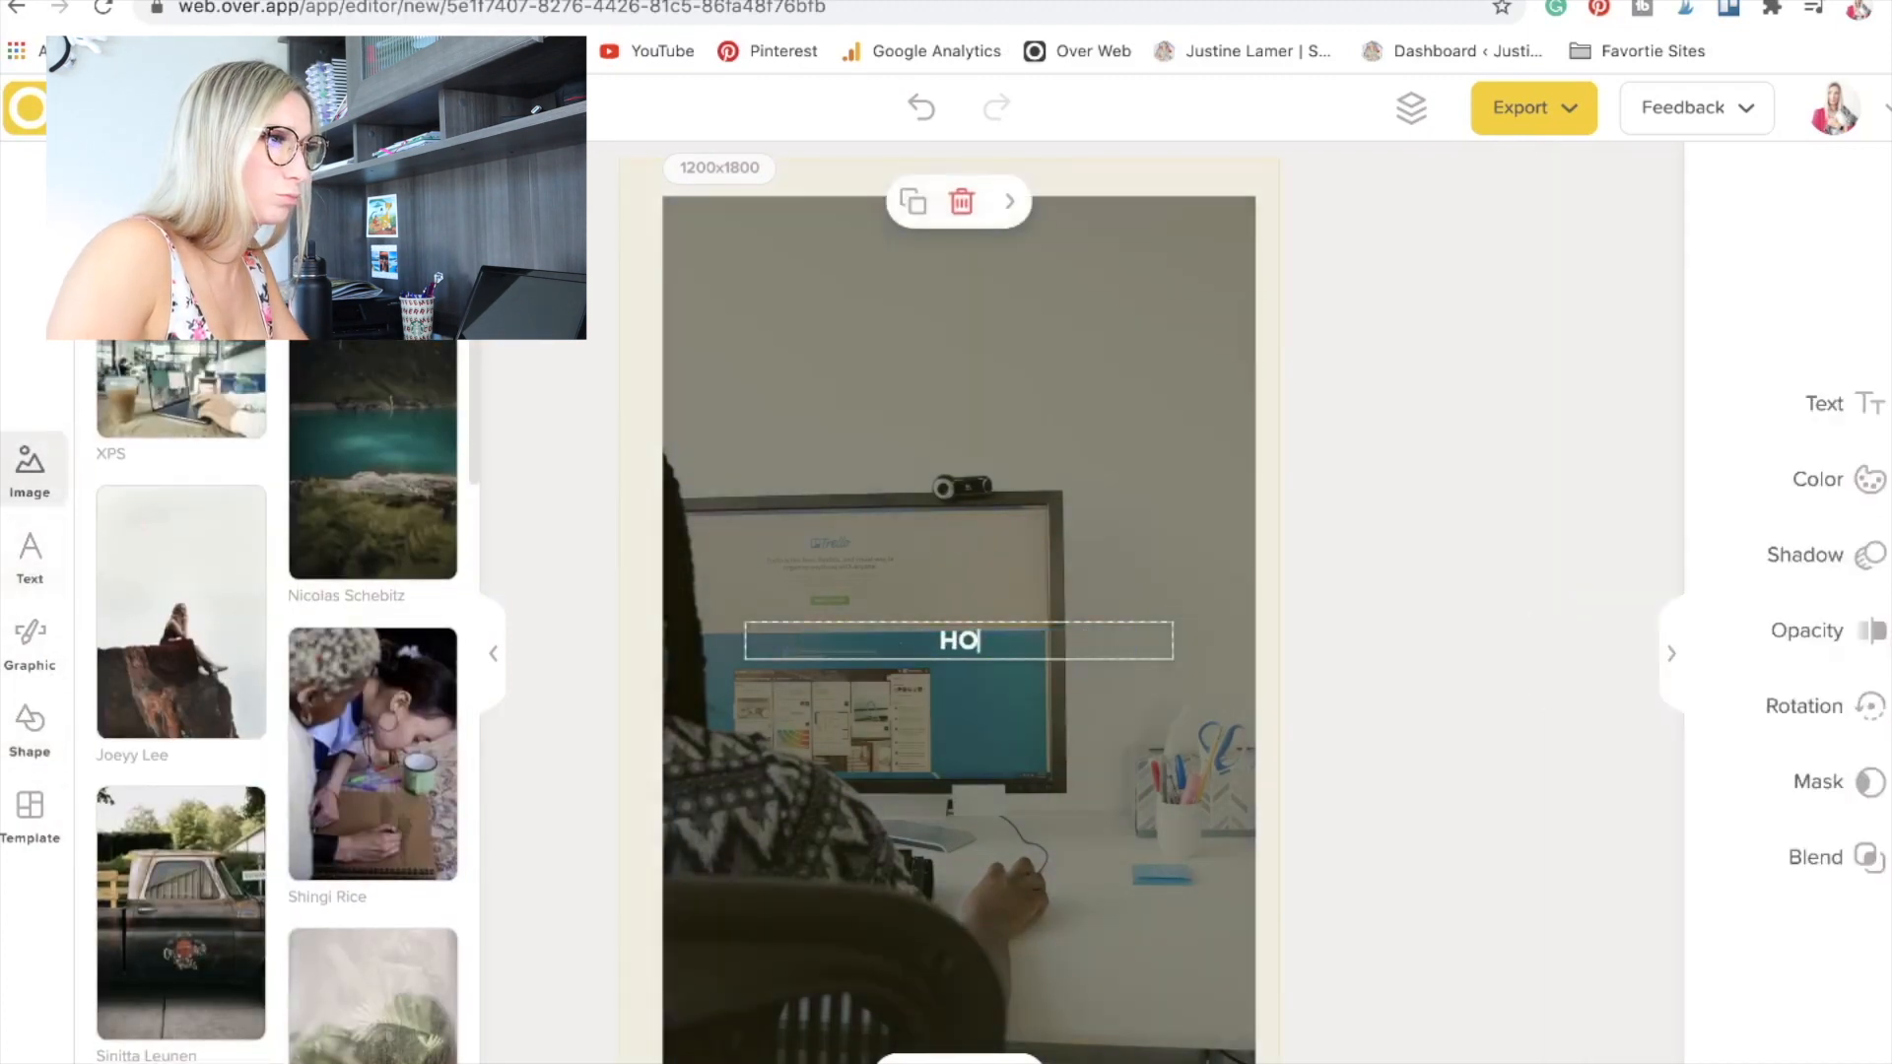
left_click(1242, 653)
double_click(944, 640)
left_click(1823, 406)
double_click(1624, 439)
type("200")
Move the "HOW TO USE" heading to the upper part of the canvas and resize it to span two lines.
left_click_drag(979, 642, 981, 378)
left_click_drag(1180, 498, 1239, 558)
left_click_drag(1146, 437, 1101, 450)
left_click(955, 784)
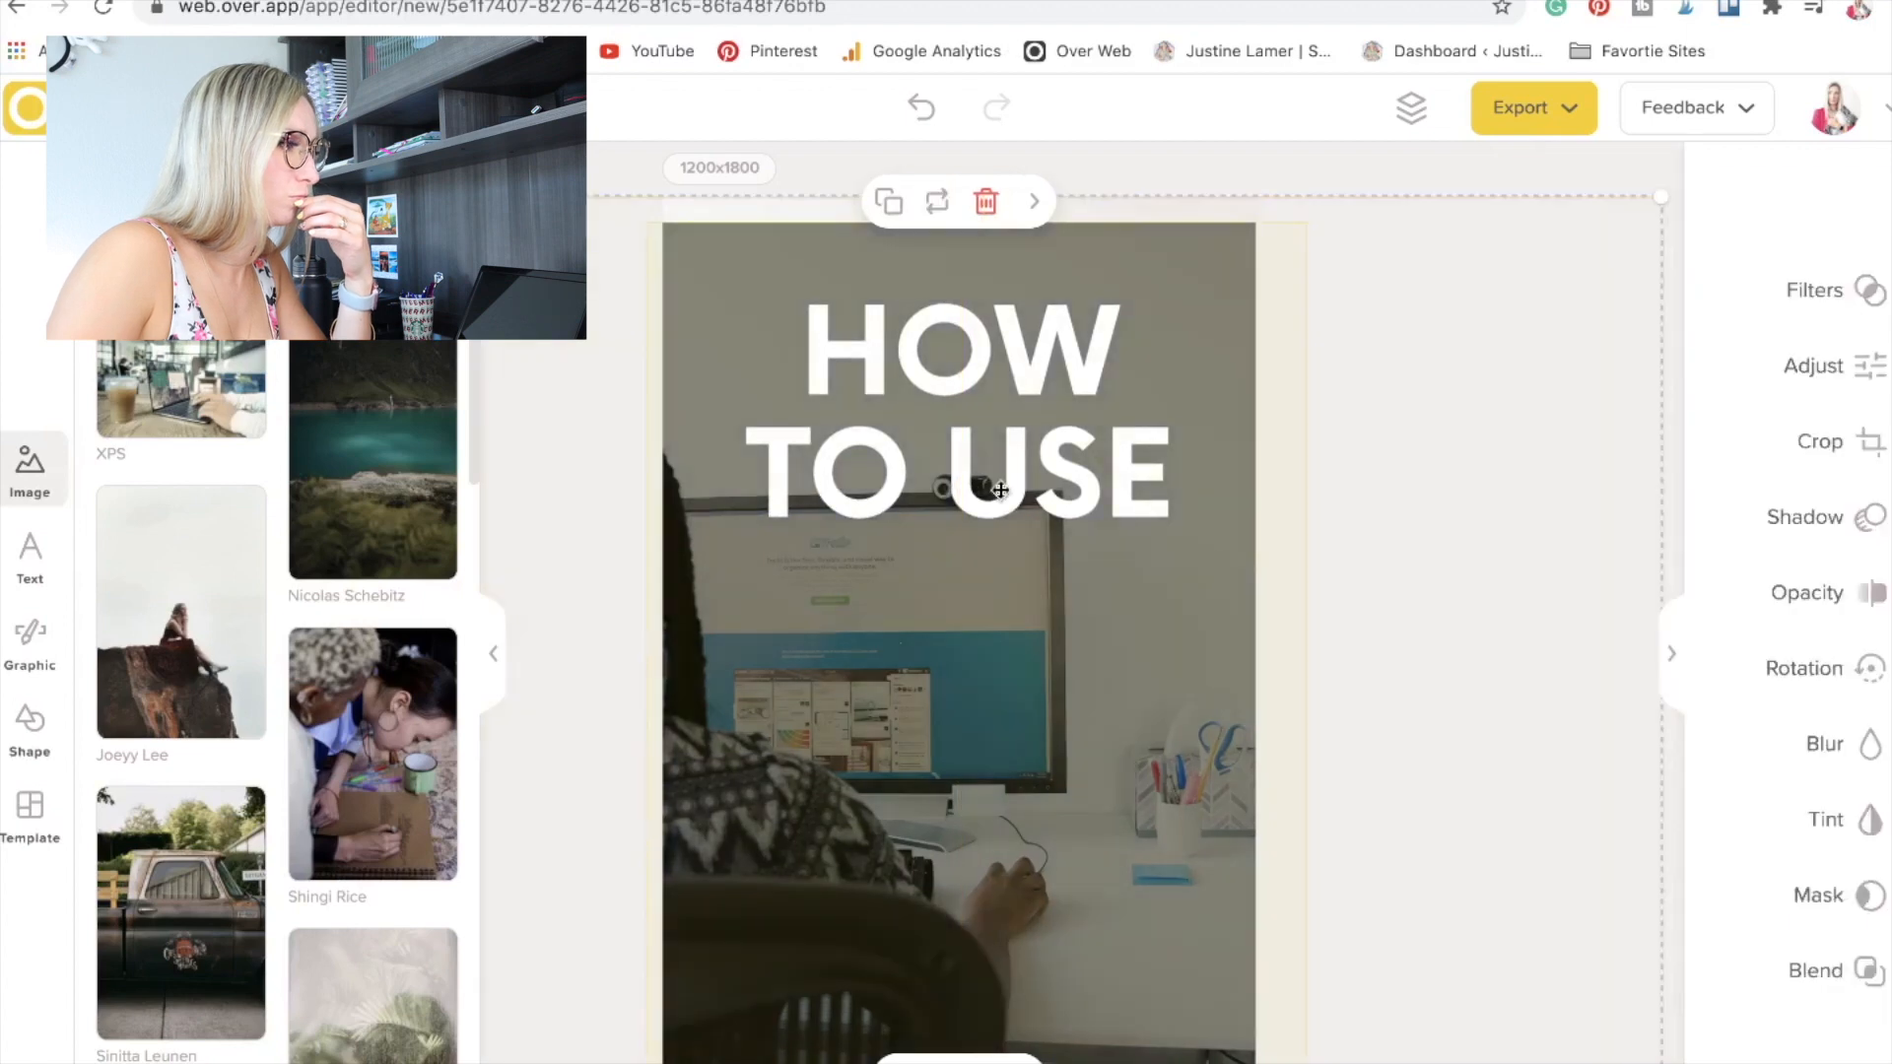
Duplicate the "HOW TO USE" heading, place the copy near the canvas's lower edge and change its text to "TRELLO".
left_click(941, 469)
left_click(974, 409)
left_click(975, 407)
left_click(913, 201)
left_click_drag(937, 452, 937, 940)
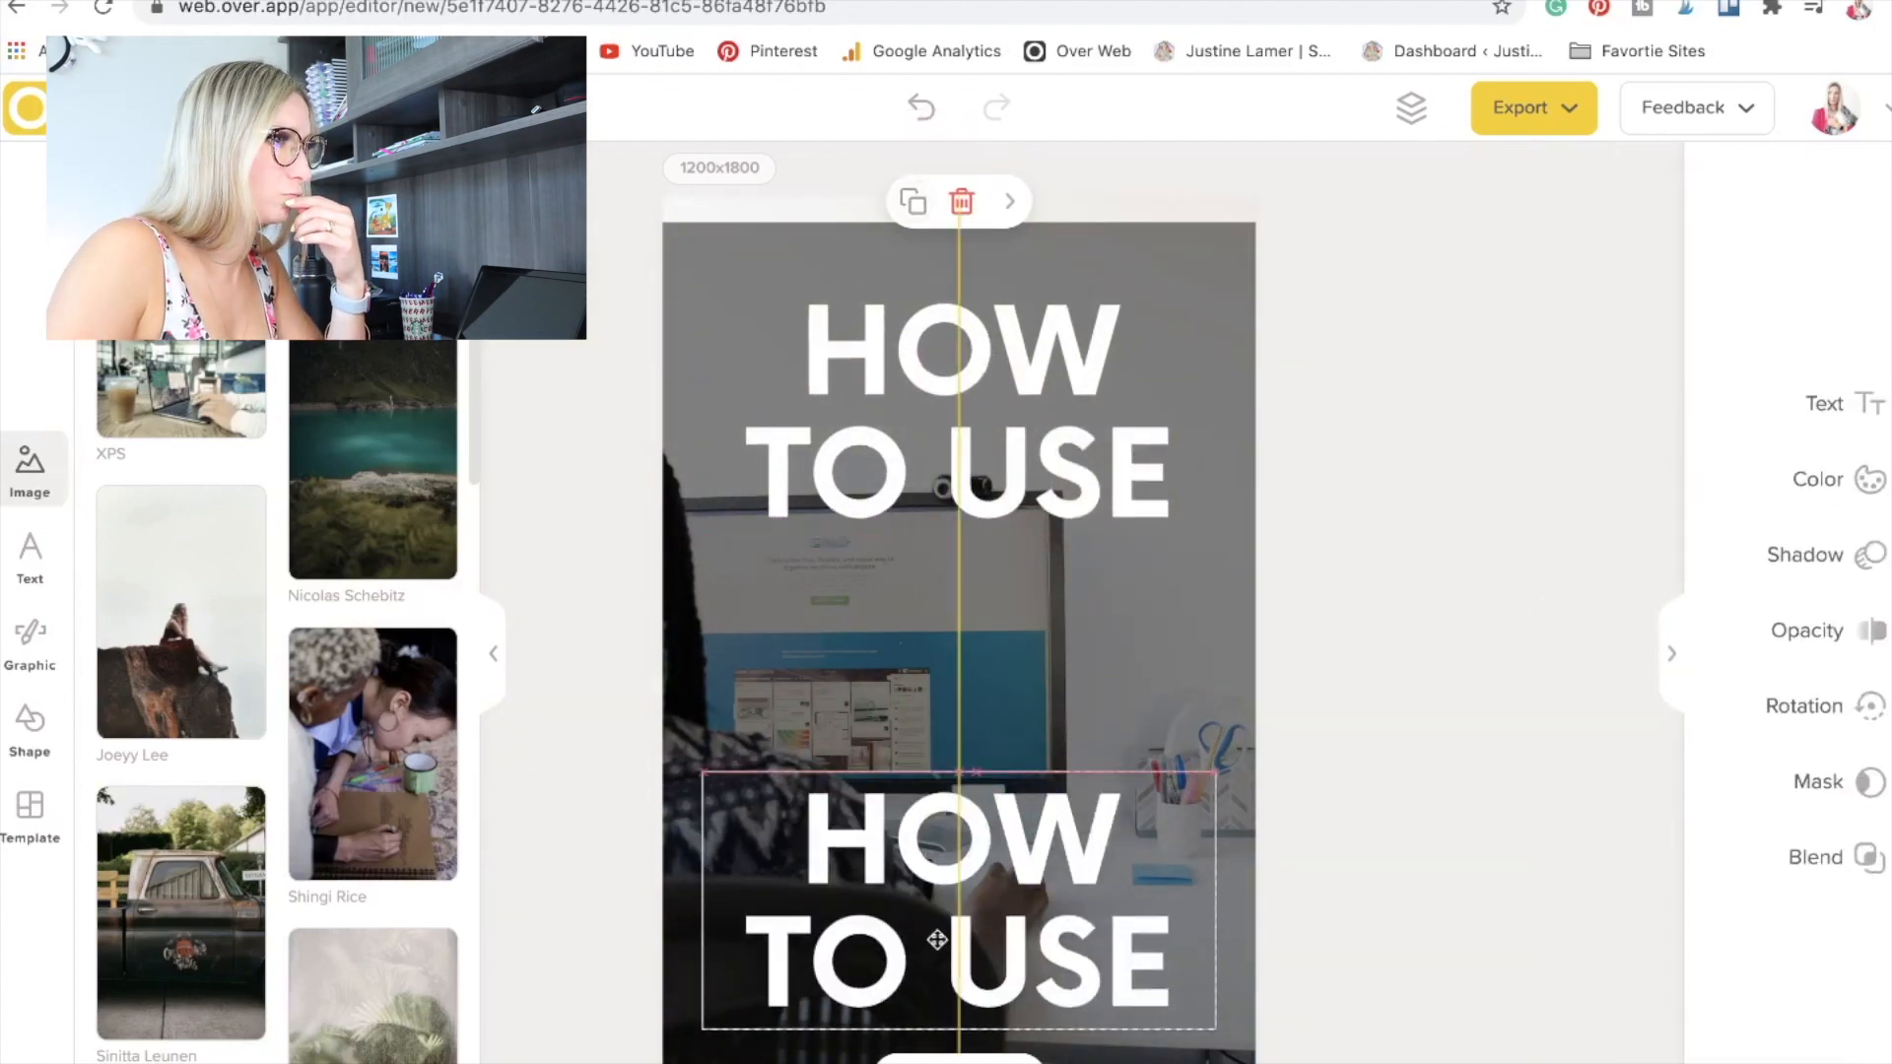
type("TRELLO")
key("Escape")
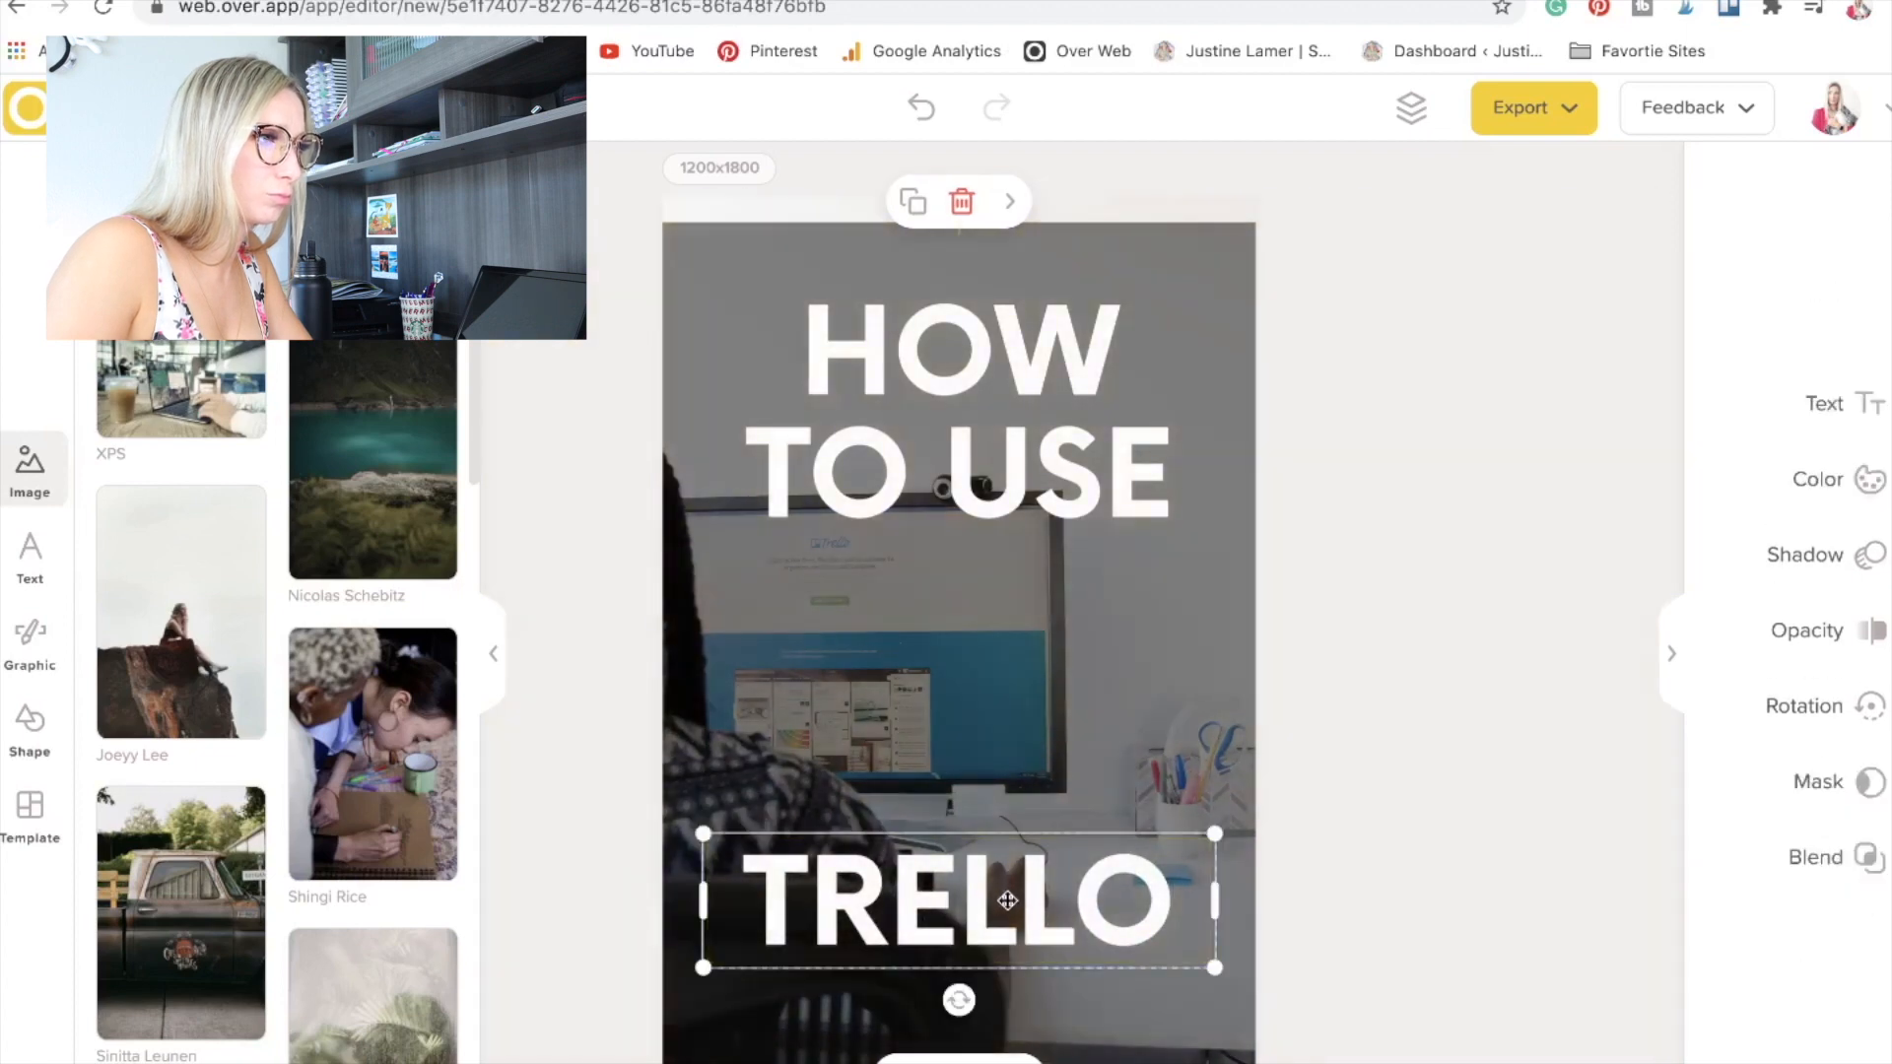
left_click(1432, 778)
Add a separate text reading "Trello" in the Golden Youth Script font.
left_click(29, 557)
type("TRELLO")
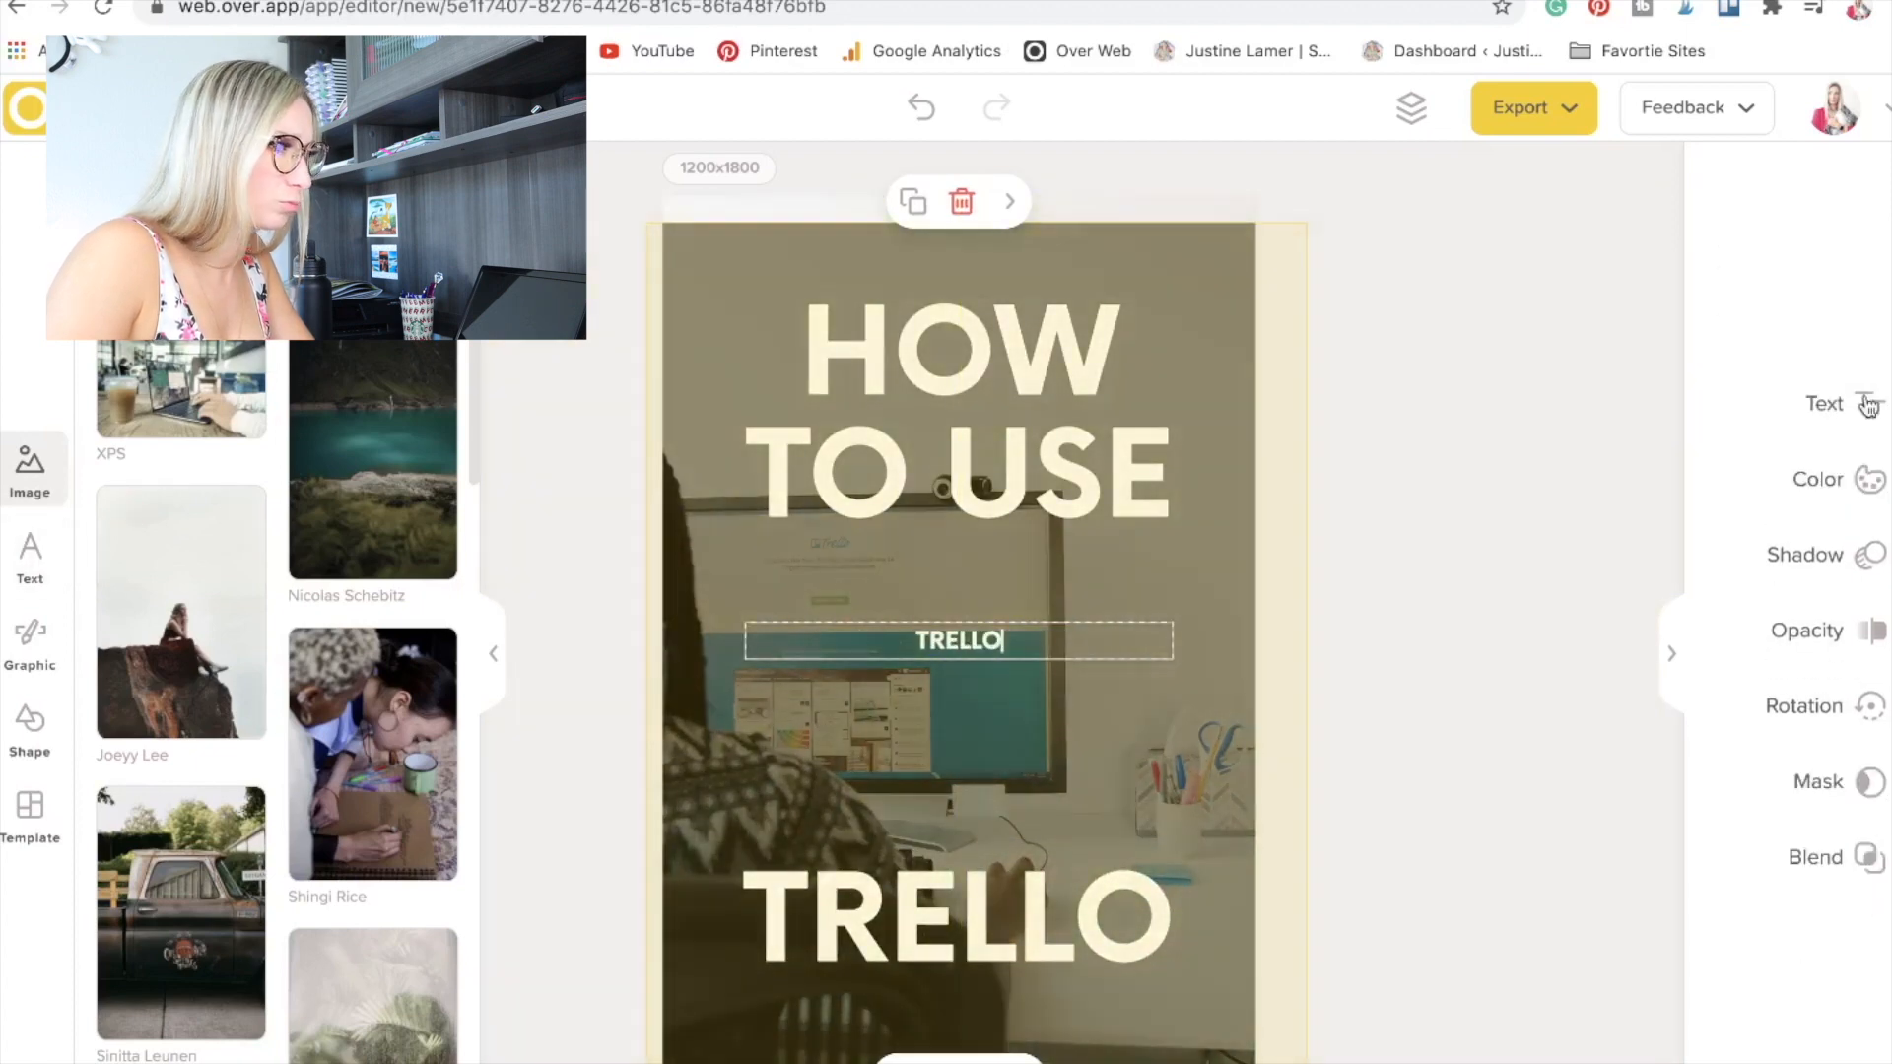
left_click(1869, 404)
scroll(1774, 500, "up", 5)
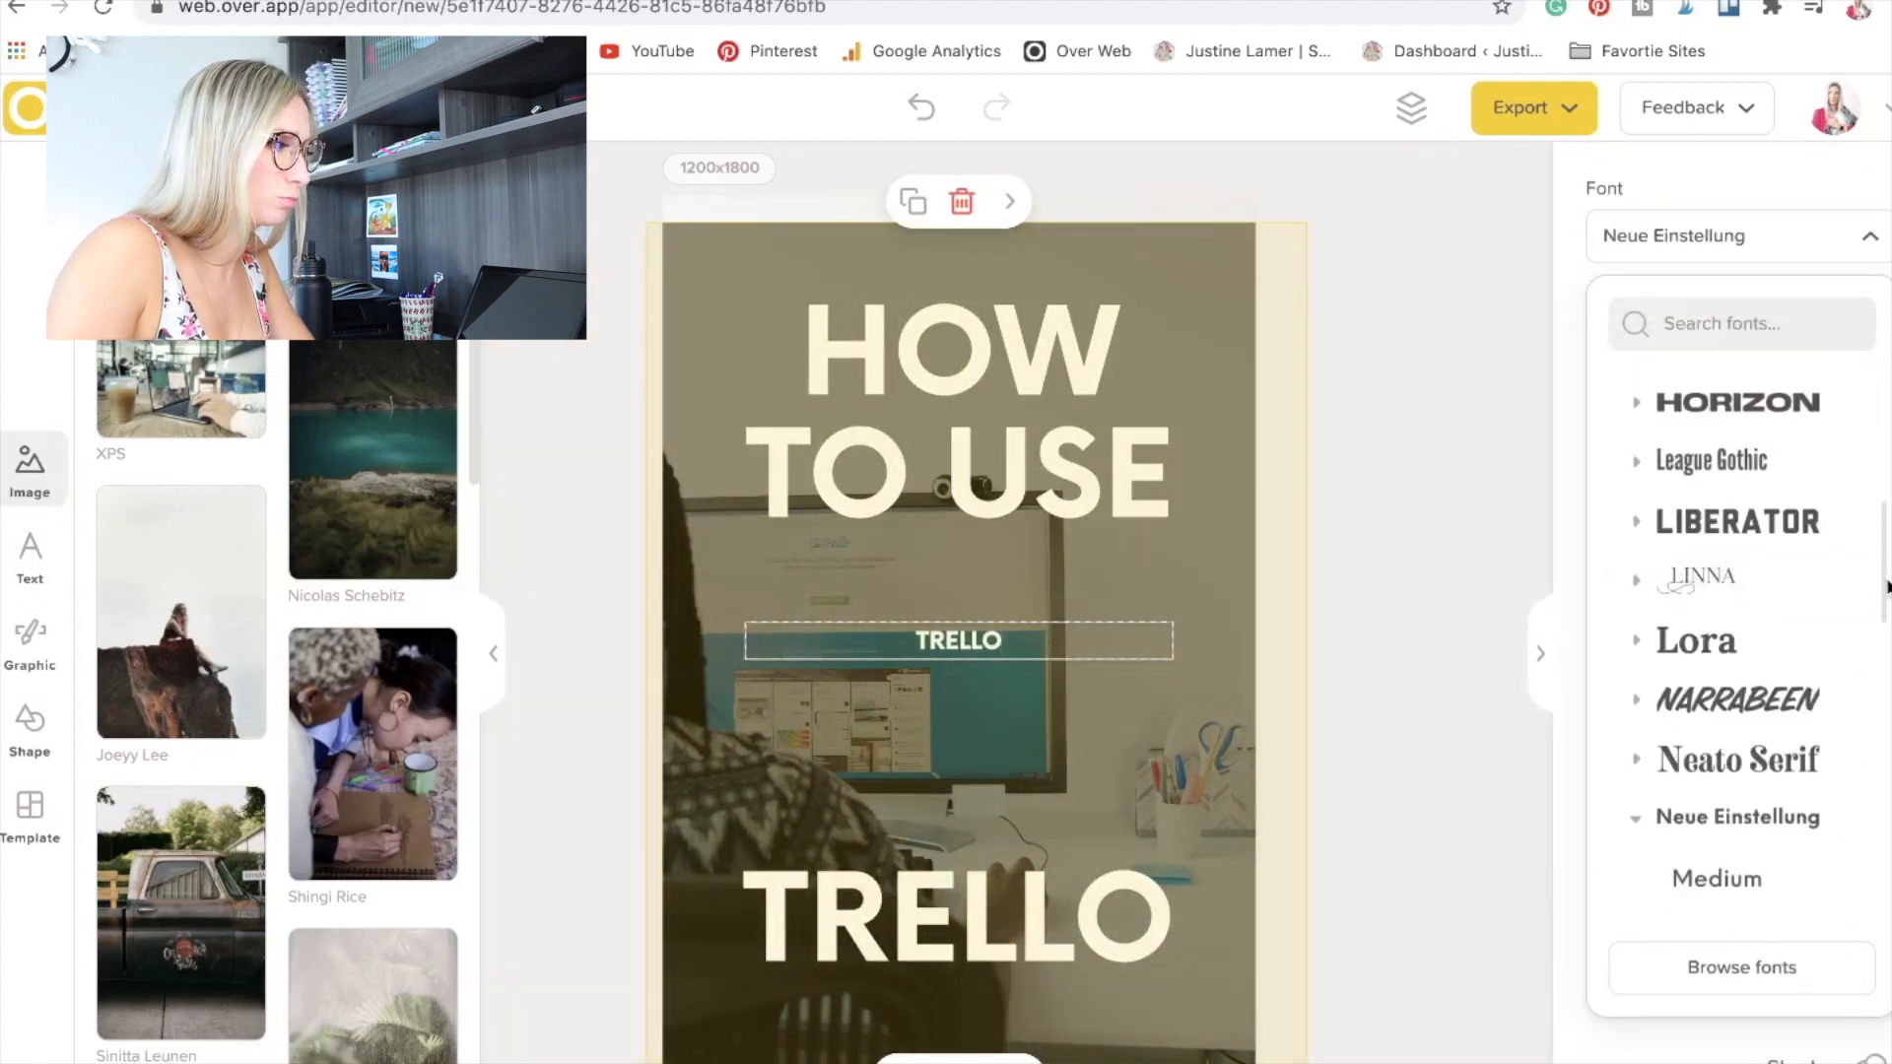
left_click(1719, 524)
left_click(1714, 589)
left_click(1706, 762)
scroll(1705, 762, "up", 2)
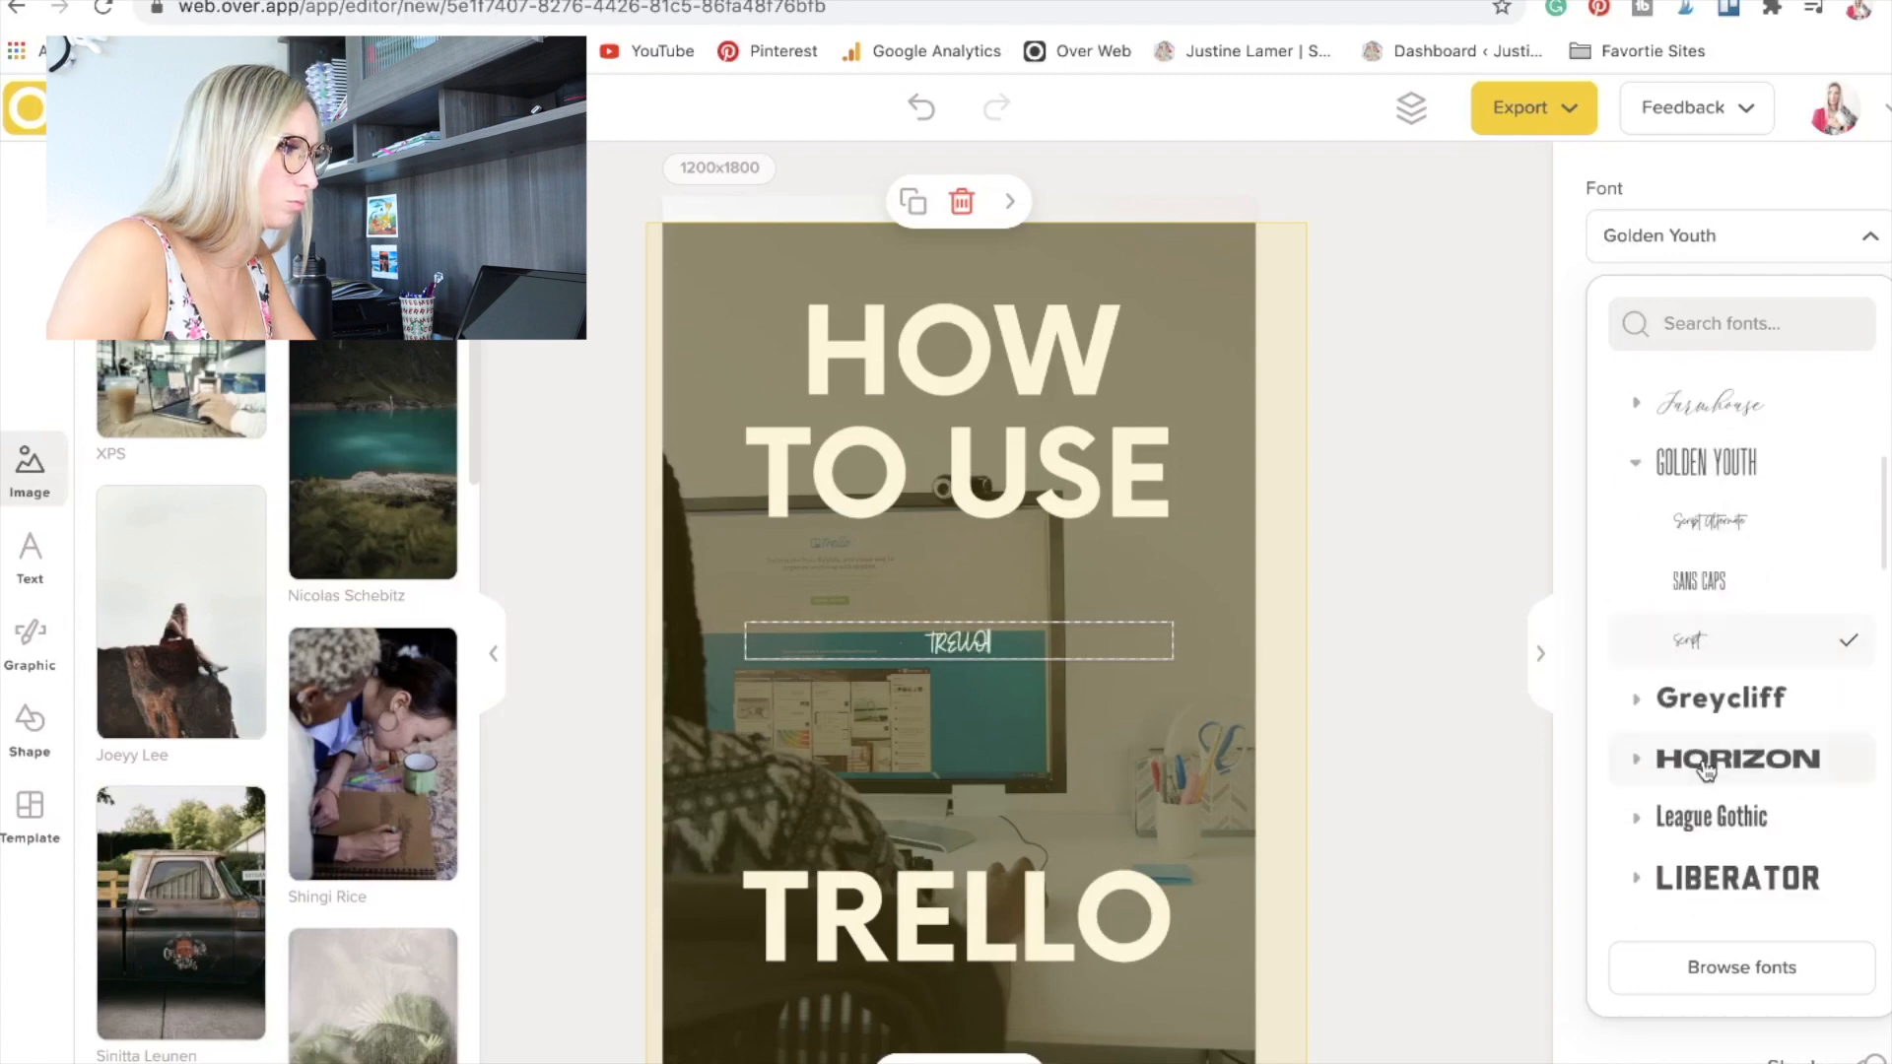
left_click(948, 642)
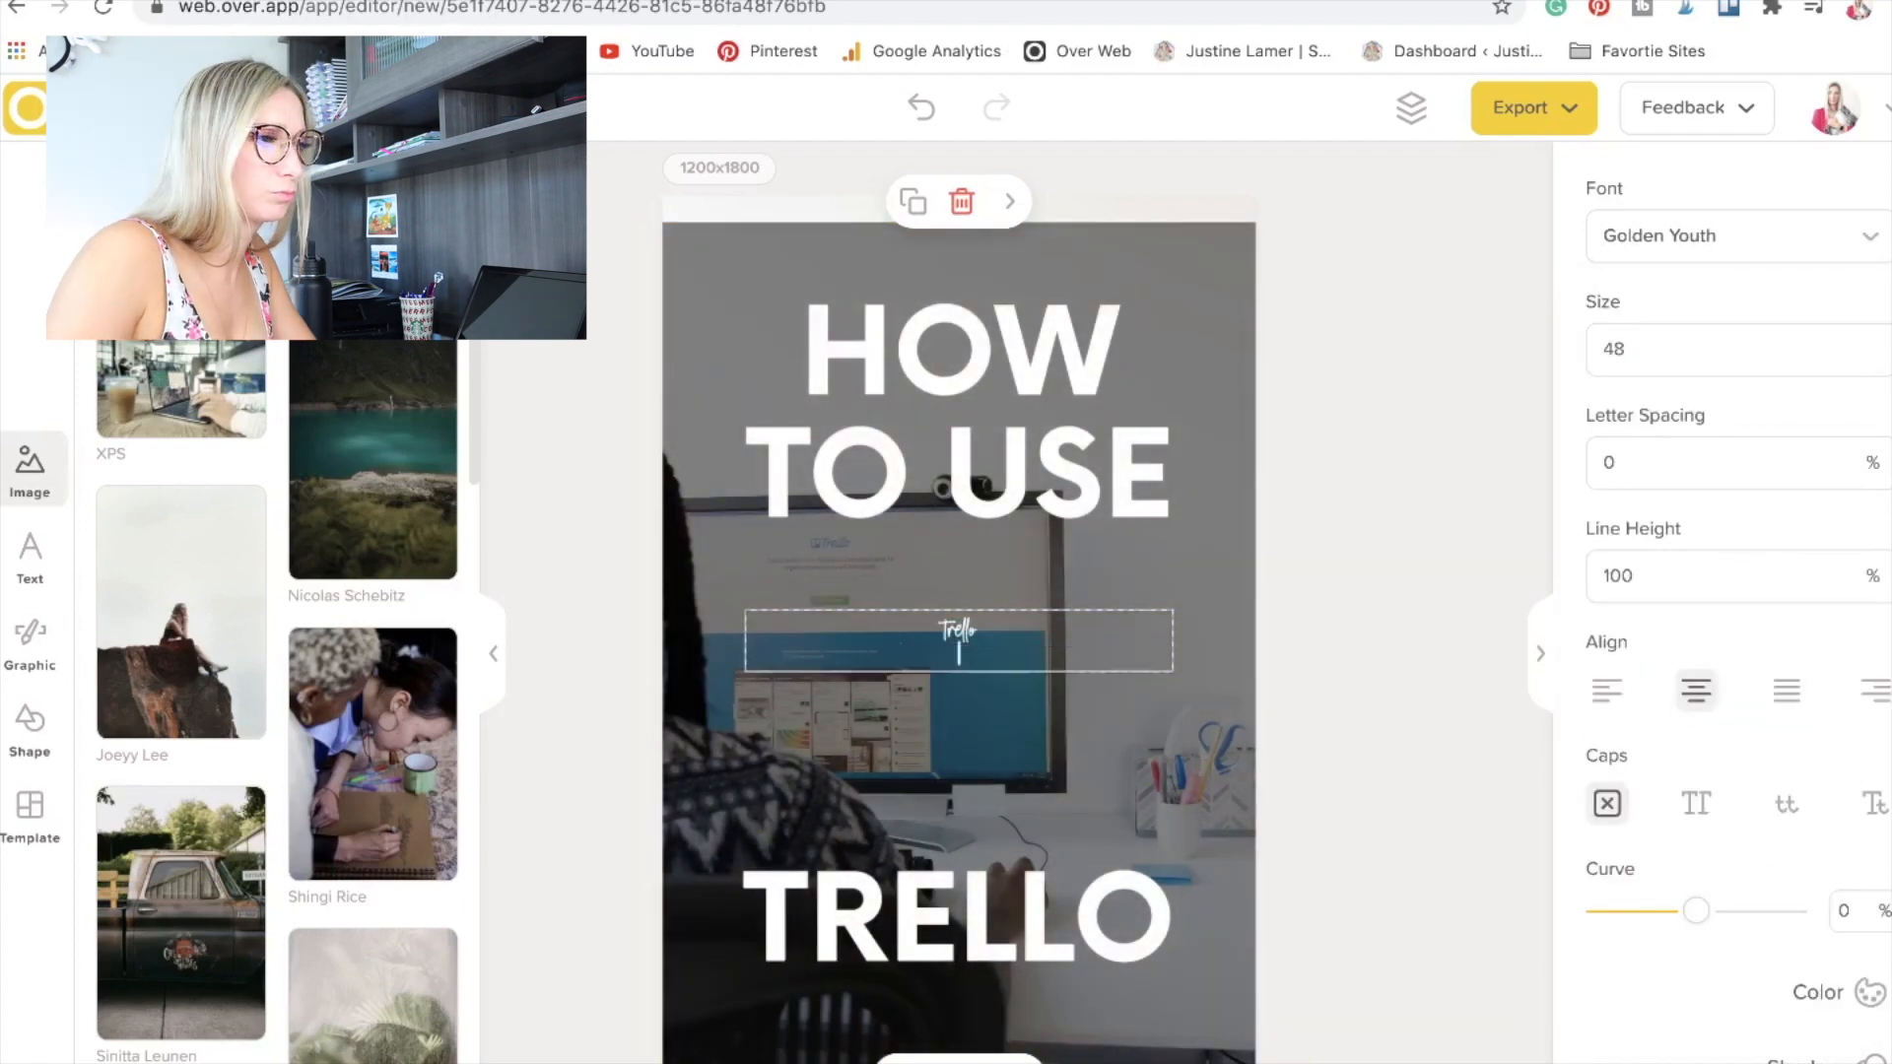
left_click(1169, 587)
Place the script "Trello" over the large TRELLO title, colour it black and enlarge it.
left_click(984, 945)
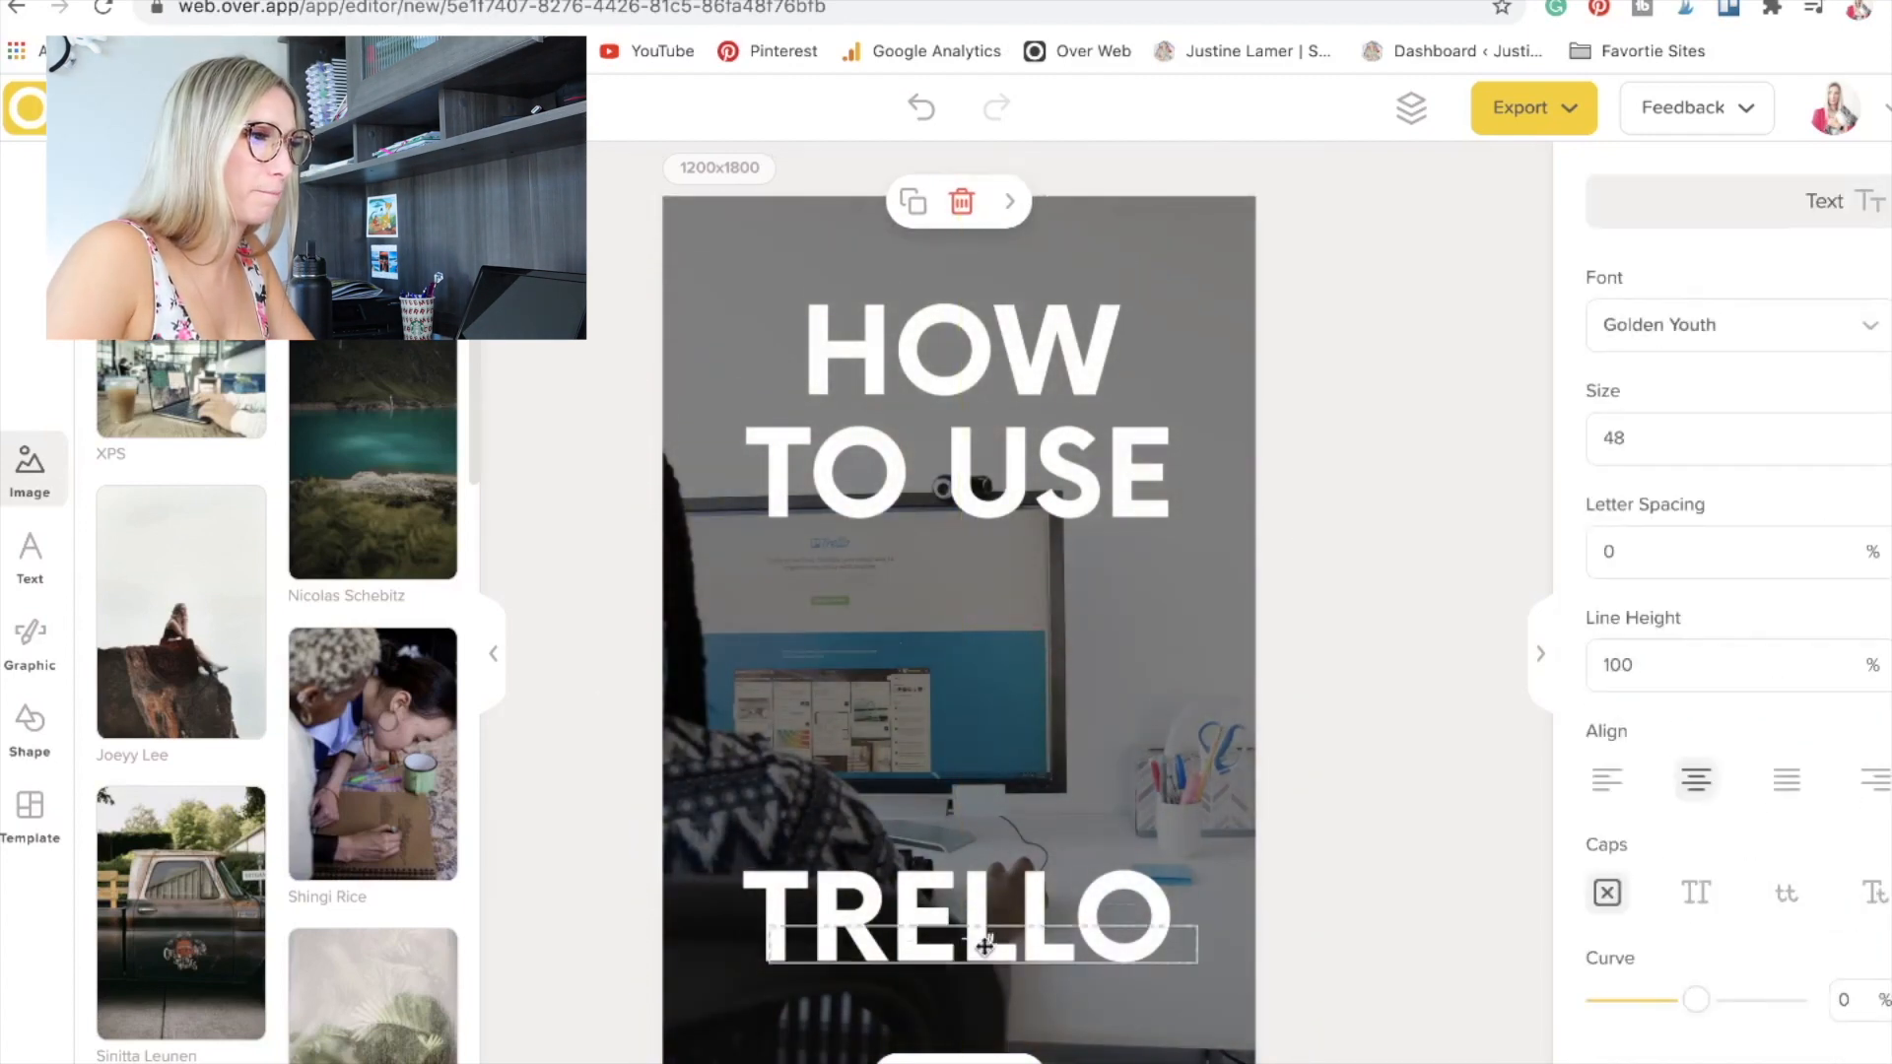
scroll(1734, 392, "down", 4)
left_click(1828, 734)
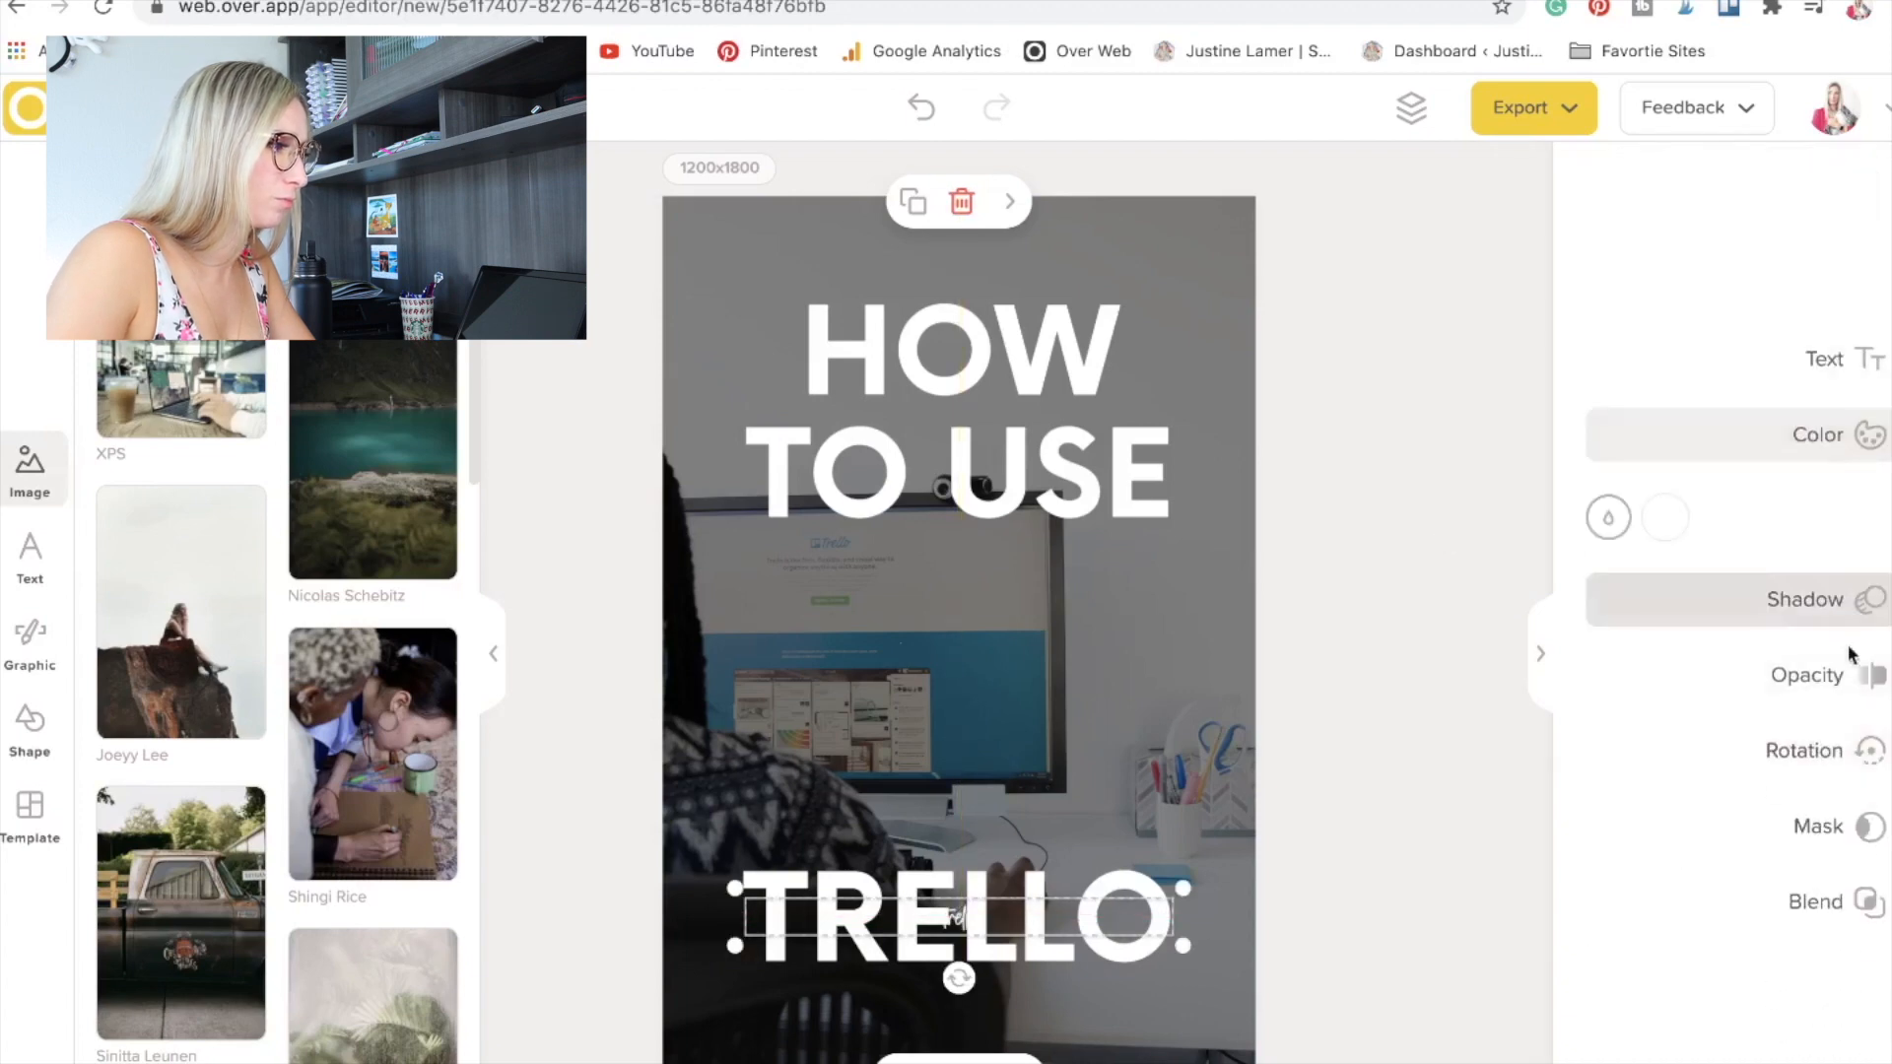
left_click(1665, 519)
left_click_drag(1164, 989, 1202, 948)
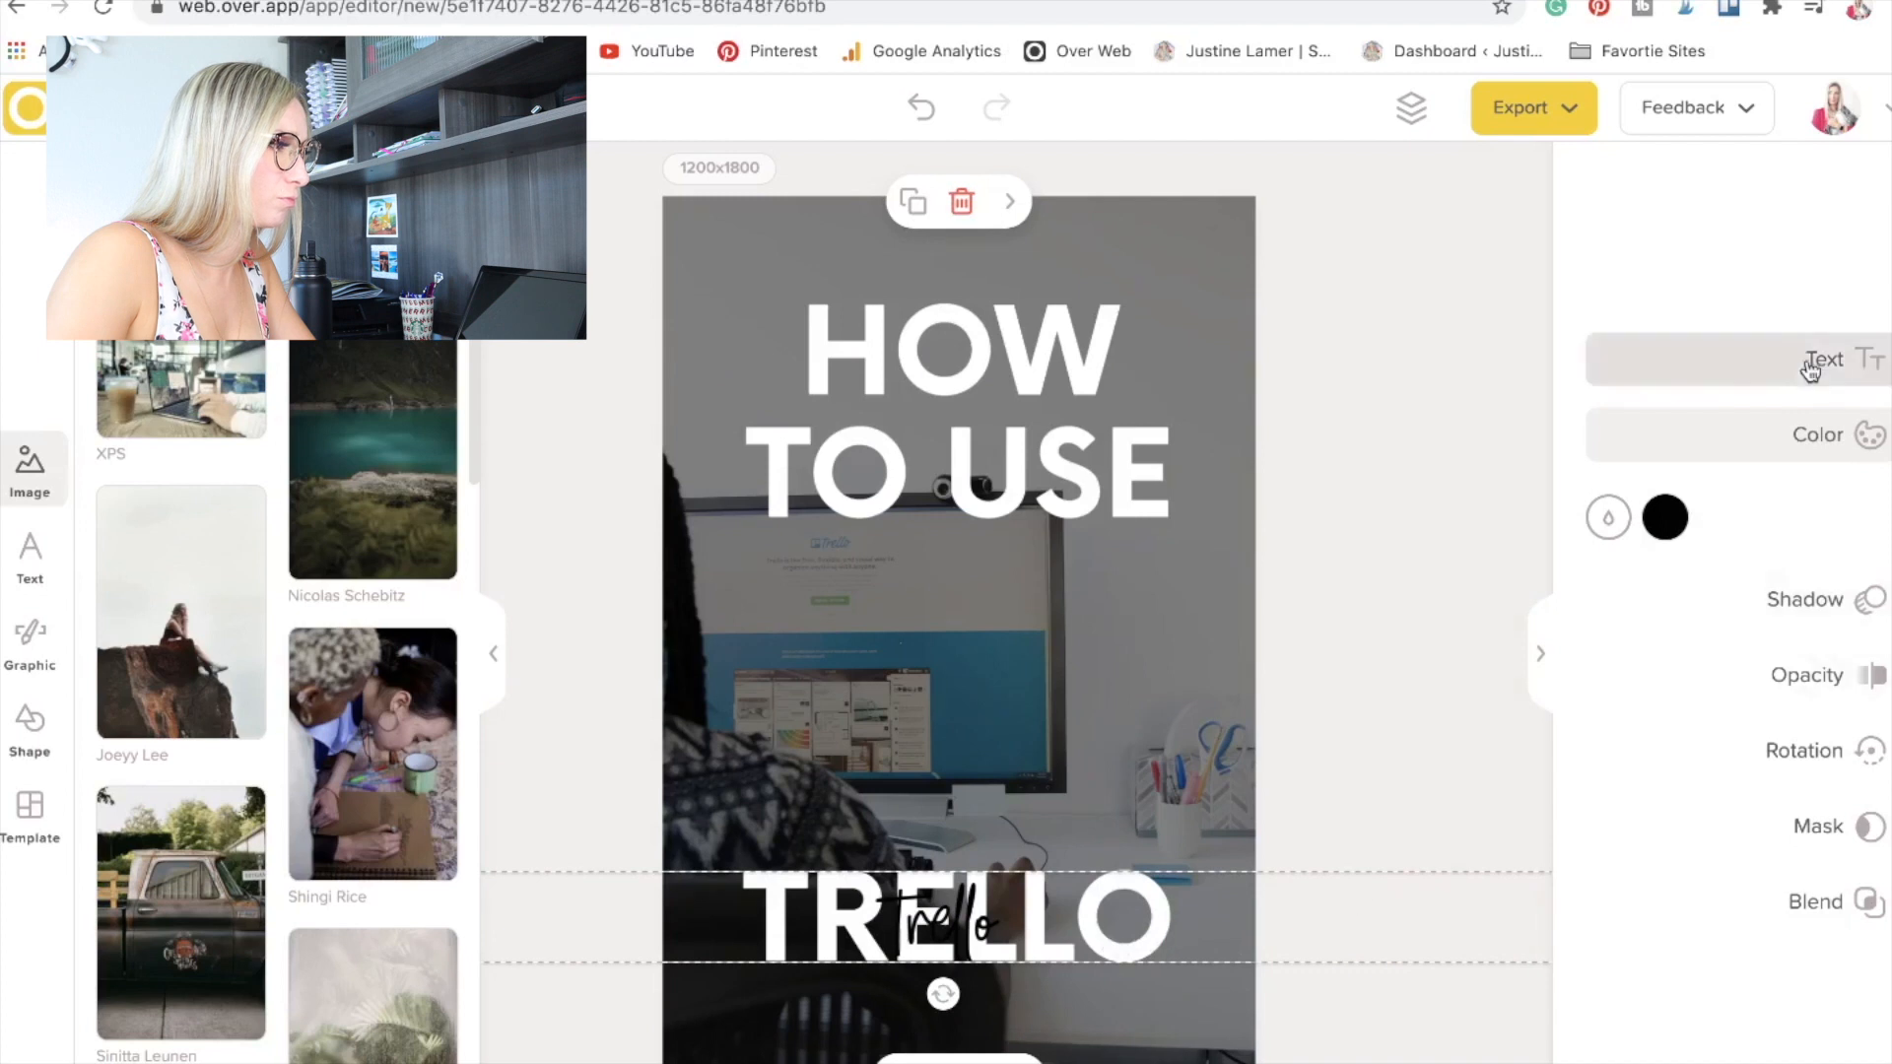
left_click(1524, 227)
Add a rectangle bar across the lower half of the TRELLO title and fill it with yellow #FECB73.
left_click(29, 724)
left_click(181, 515)
left_click_drag(958, 550, 971, 936)
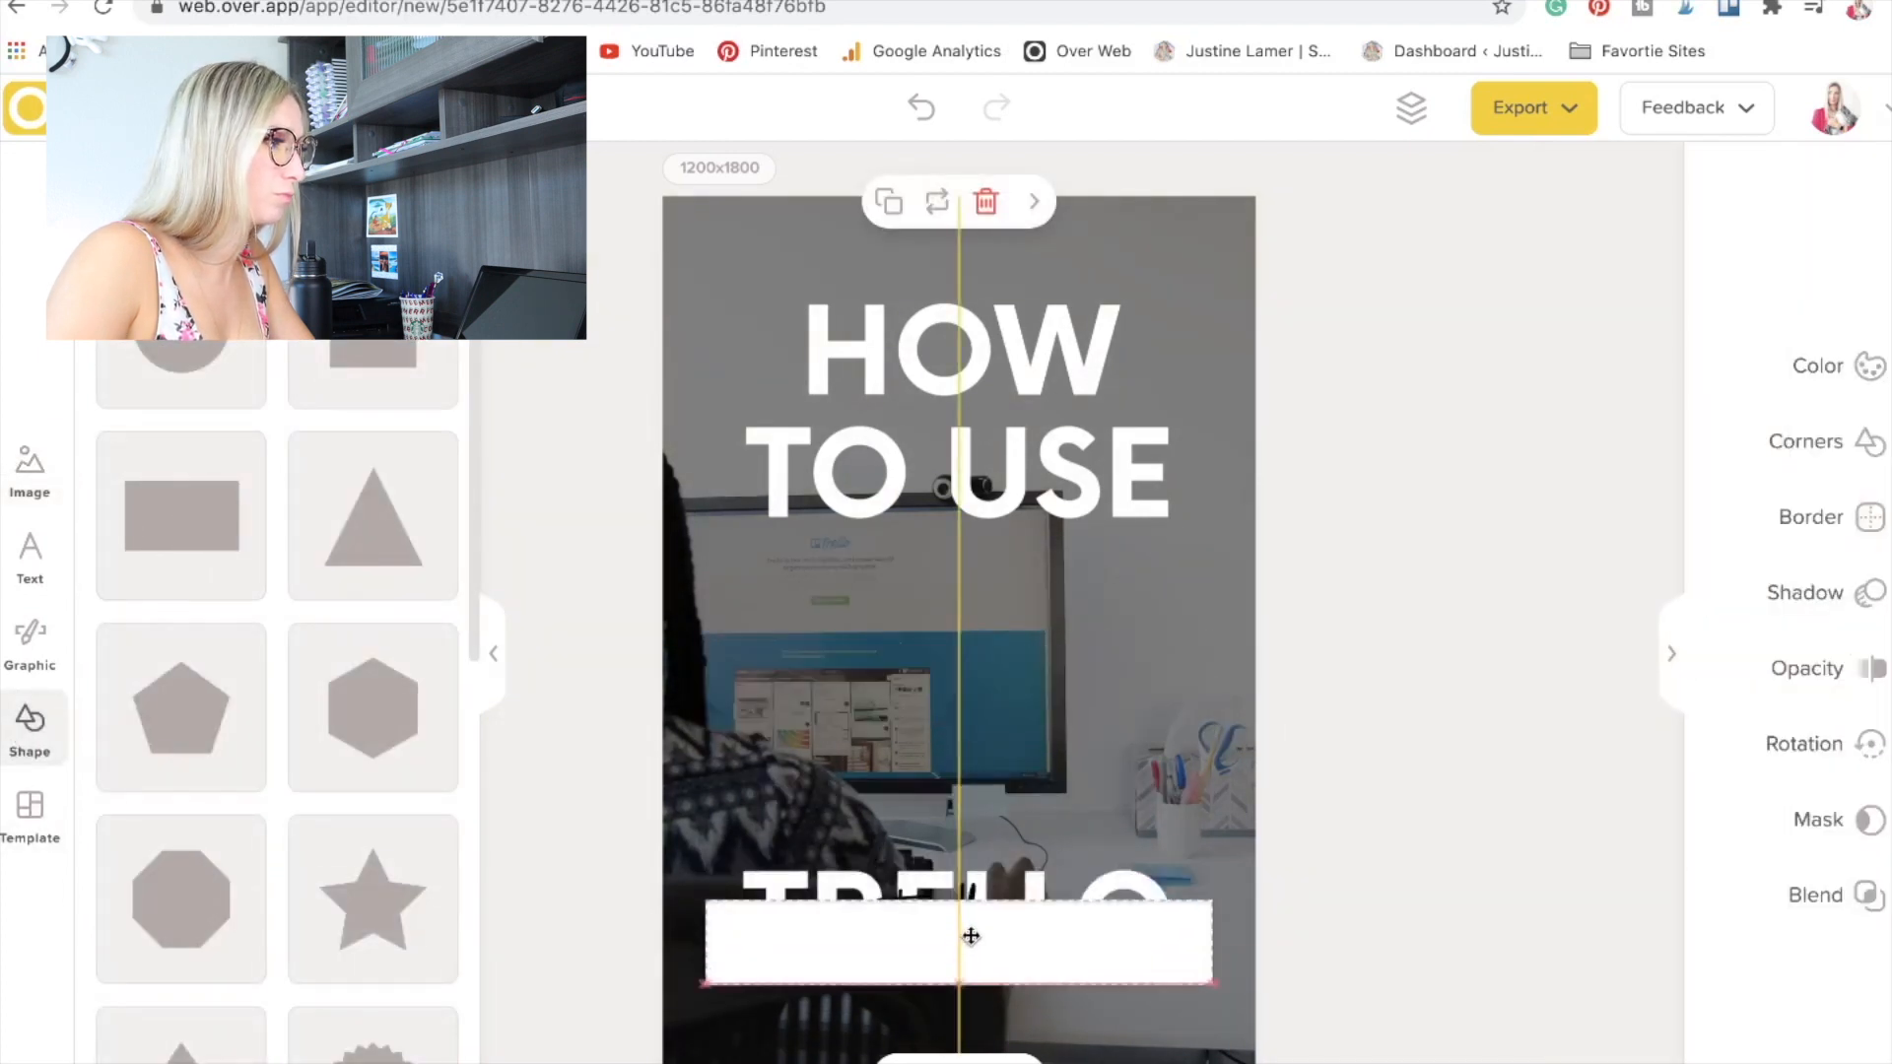
left_click(1816, 376)
left_click(1874, 353)
left_click_drag(1879, 468, 1879, 457)
left_click(1734, 448)
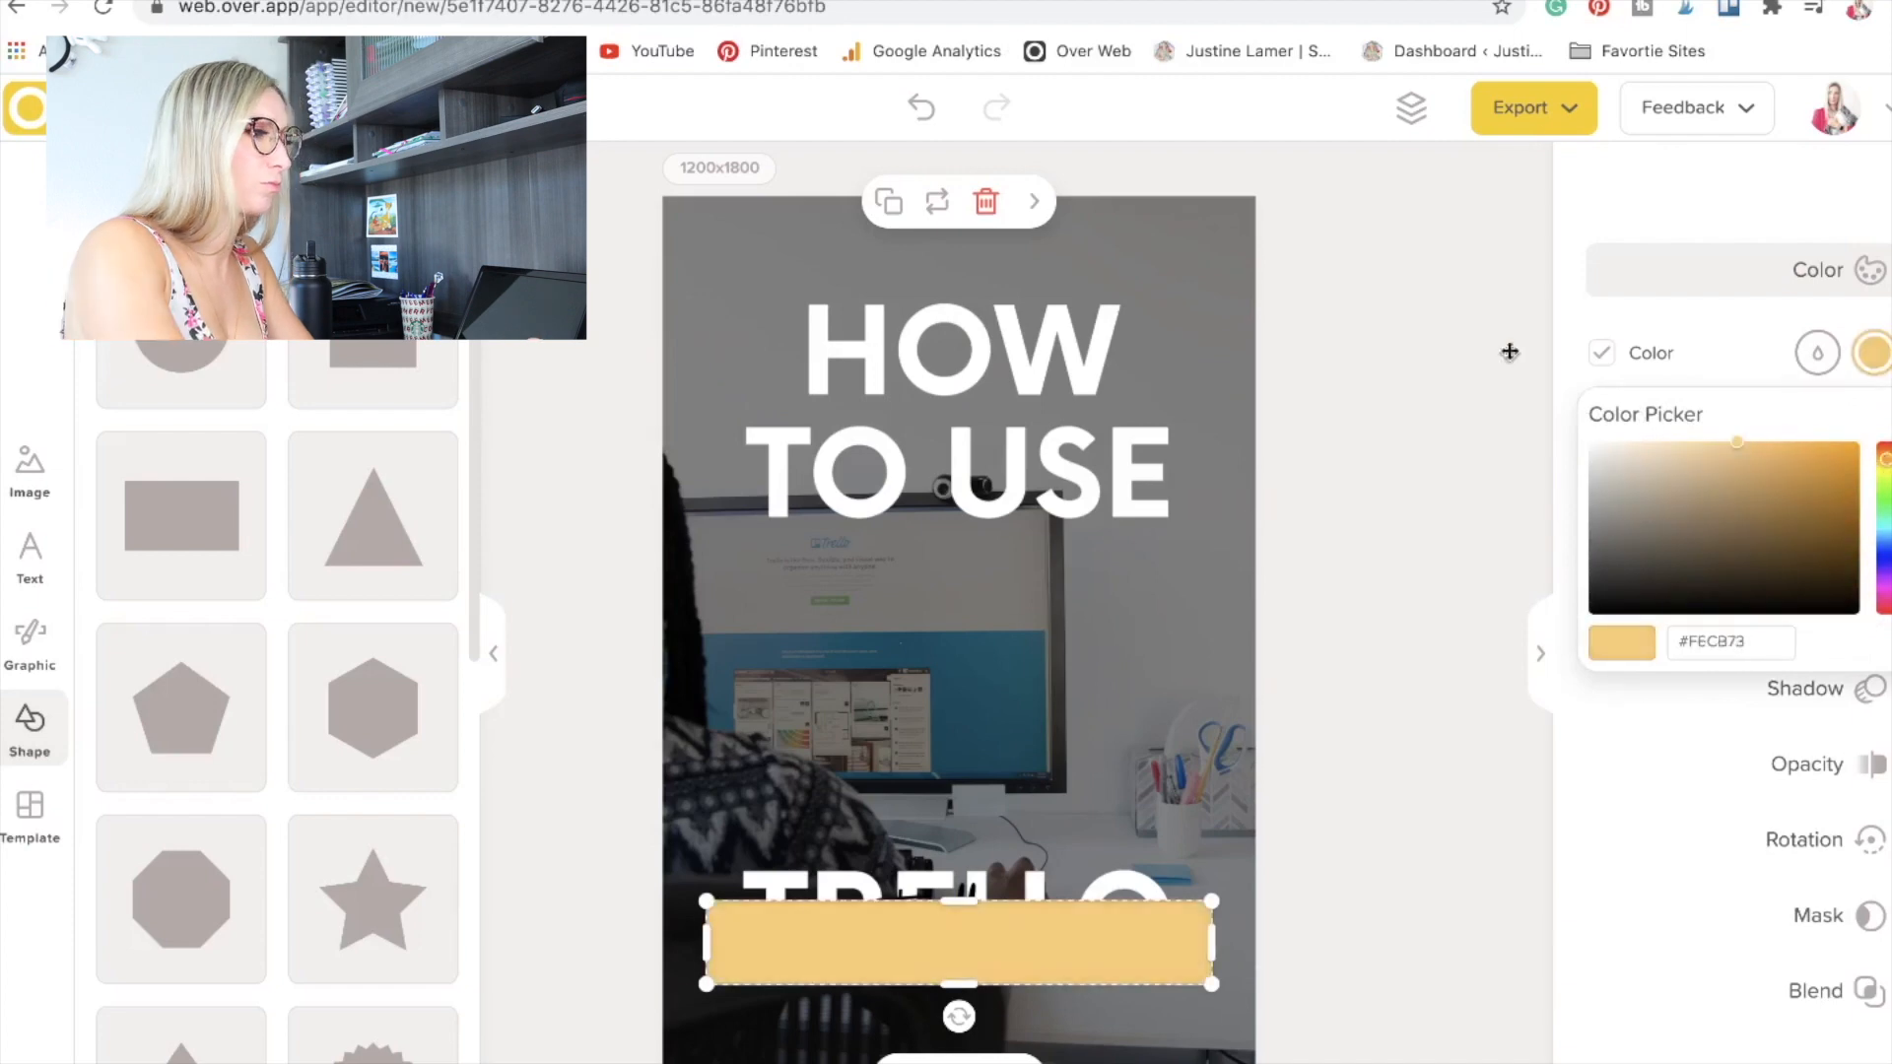
Reorder the layers so the yellow bar sits behind all the text layers.
left_click(1411, 108)
left_click_drag(1842, 337, 1848, 690)
left_click(1478, 844)
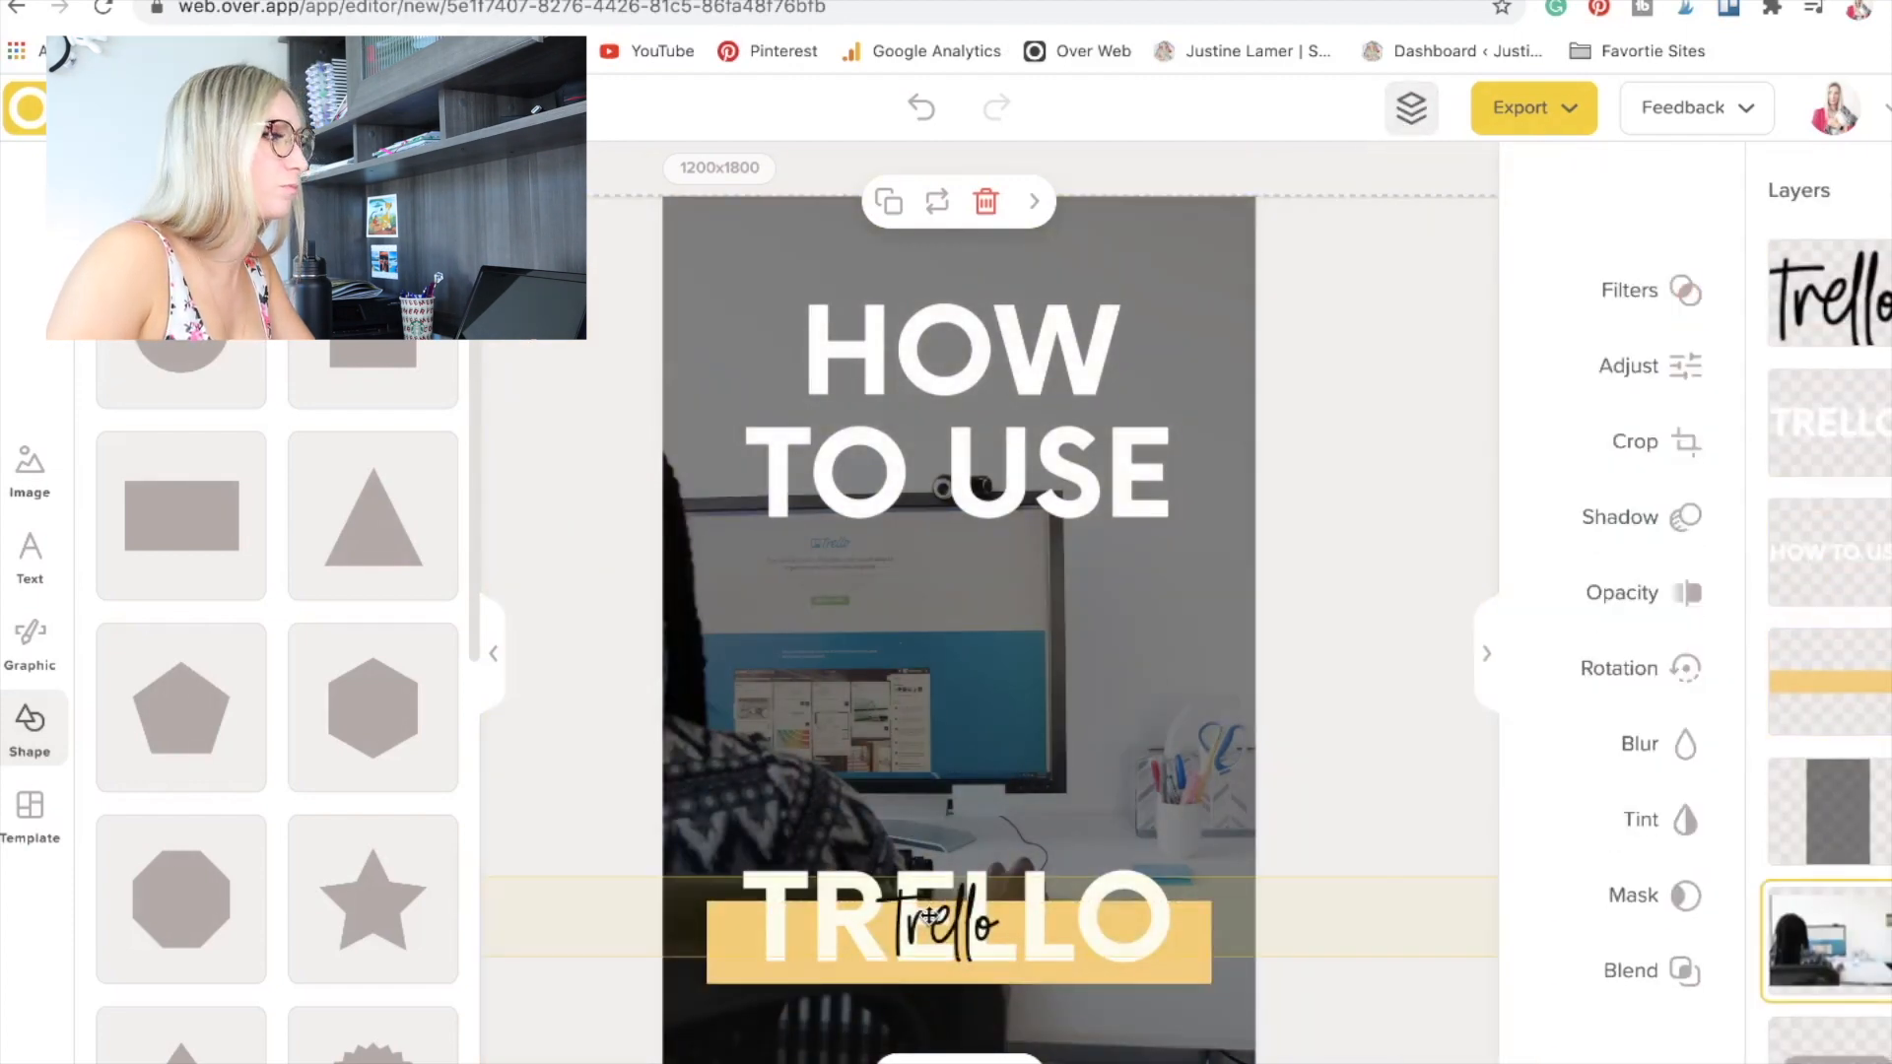
Increase the size of the script "Trello" text and reposition it over the yellow bar.
left_click(929, 916)
left_click(1674, 382)
left_click_drag(1470, 441, 1401, 444)
left_click(1237, 807)
left_click_drag(969, 933, 970, 948)
left_click(544, 567)
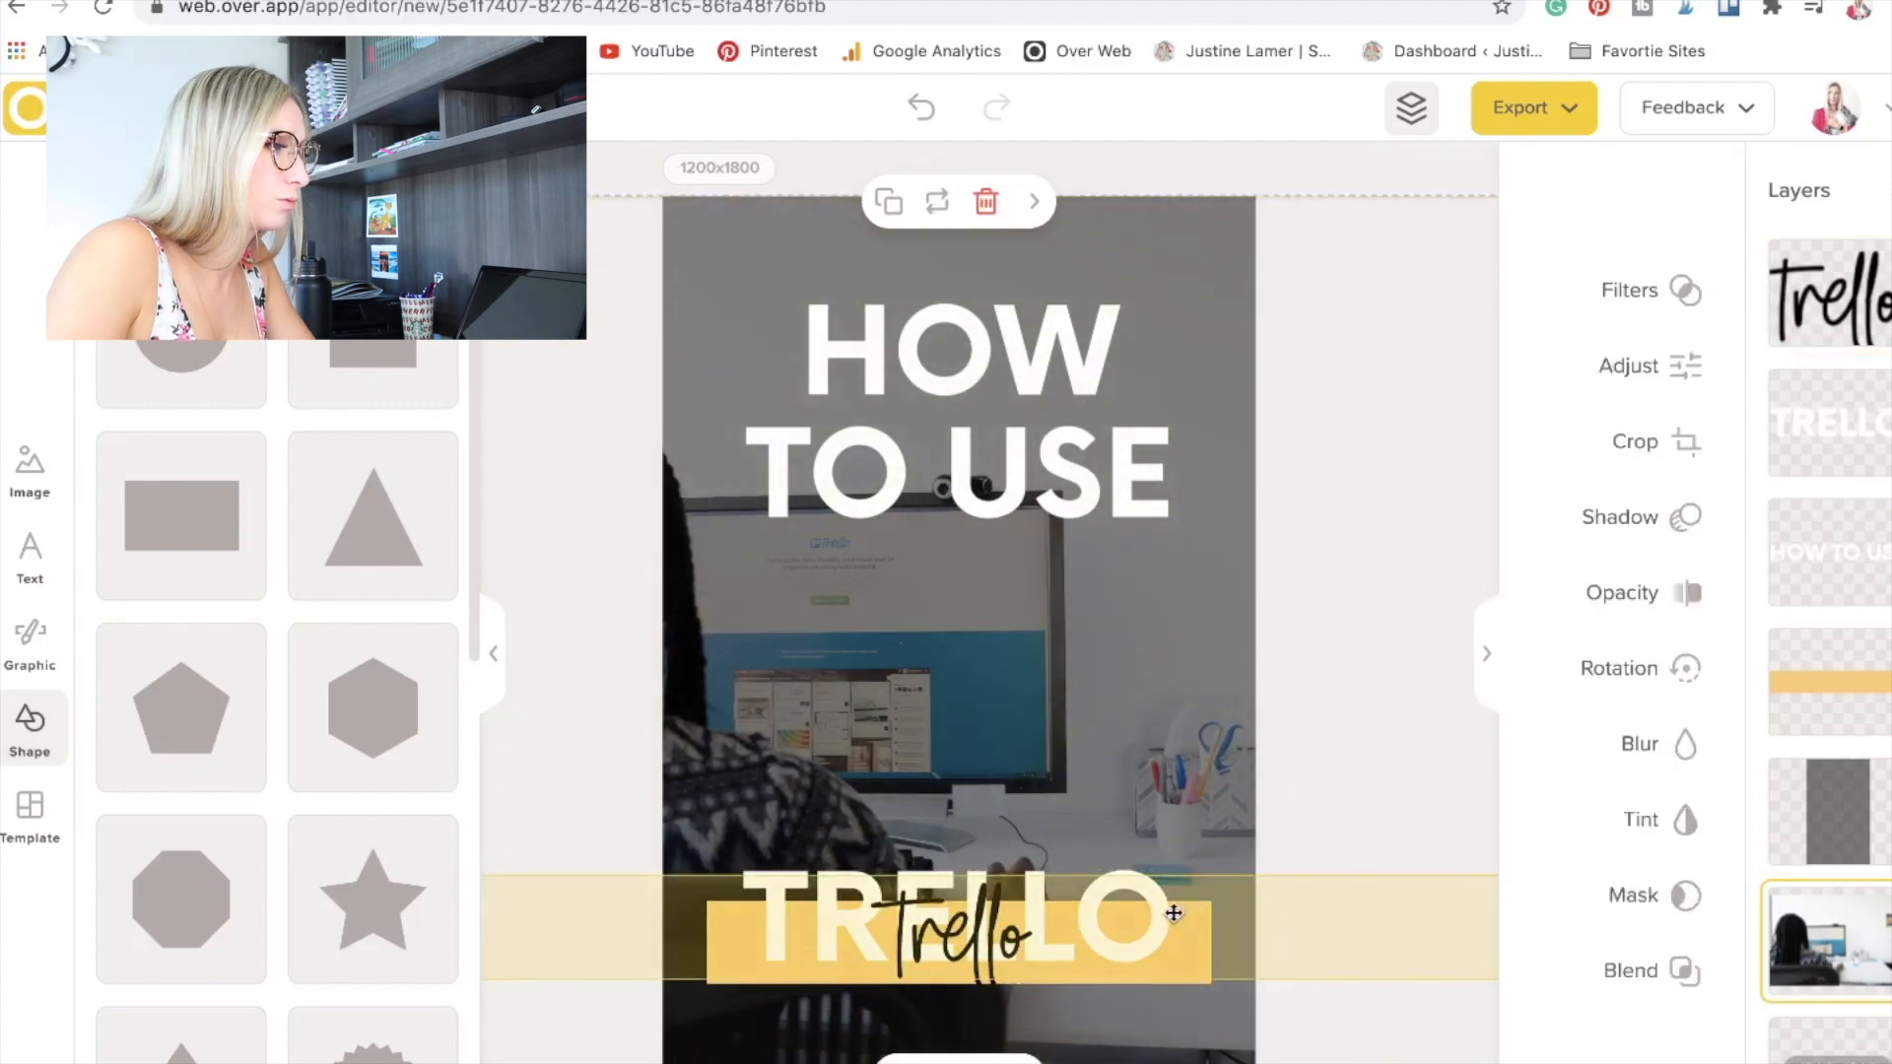
Change the font of the large white TRELLO title to Golden Youth in its sans caps style.
left_click(999, 961)
left_click(1770, 457)
left_click(1640, 403)
left_click(1577, 321)
scroll(1566, 651, "up", 5)
left_click(1565, 650)
Search the fonts for "se" and look through the "Got that 70's Feeling" font collection.
left_click(1528, 251)
left_click(1528, 251)
scroll(1545, 532, "down", 2)
left_click(1557, 323)
type("se")
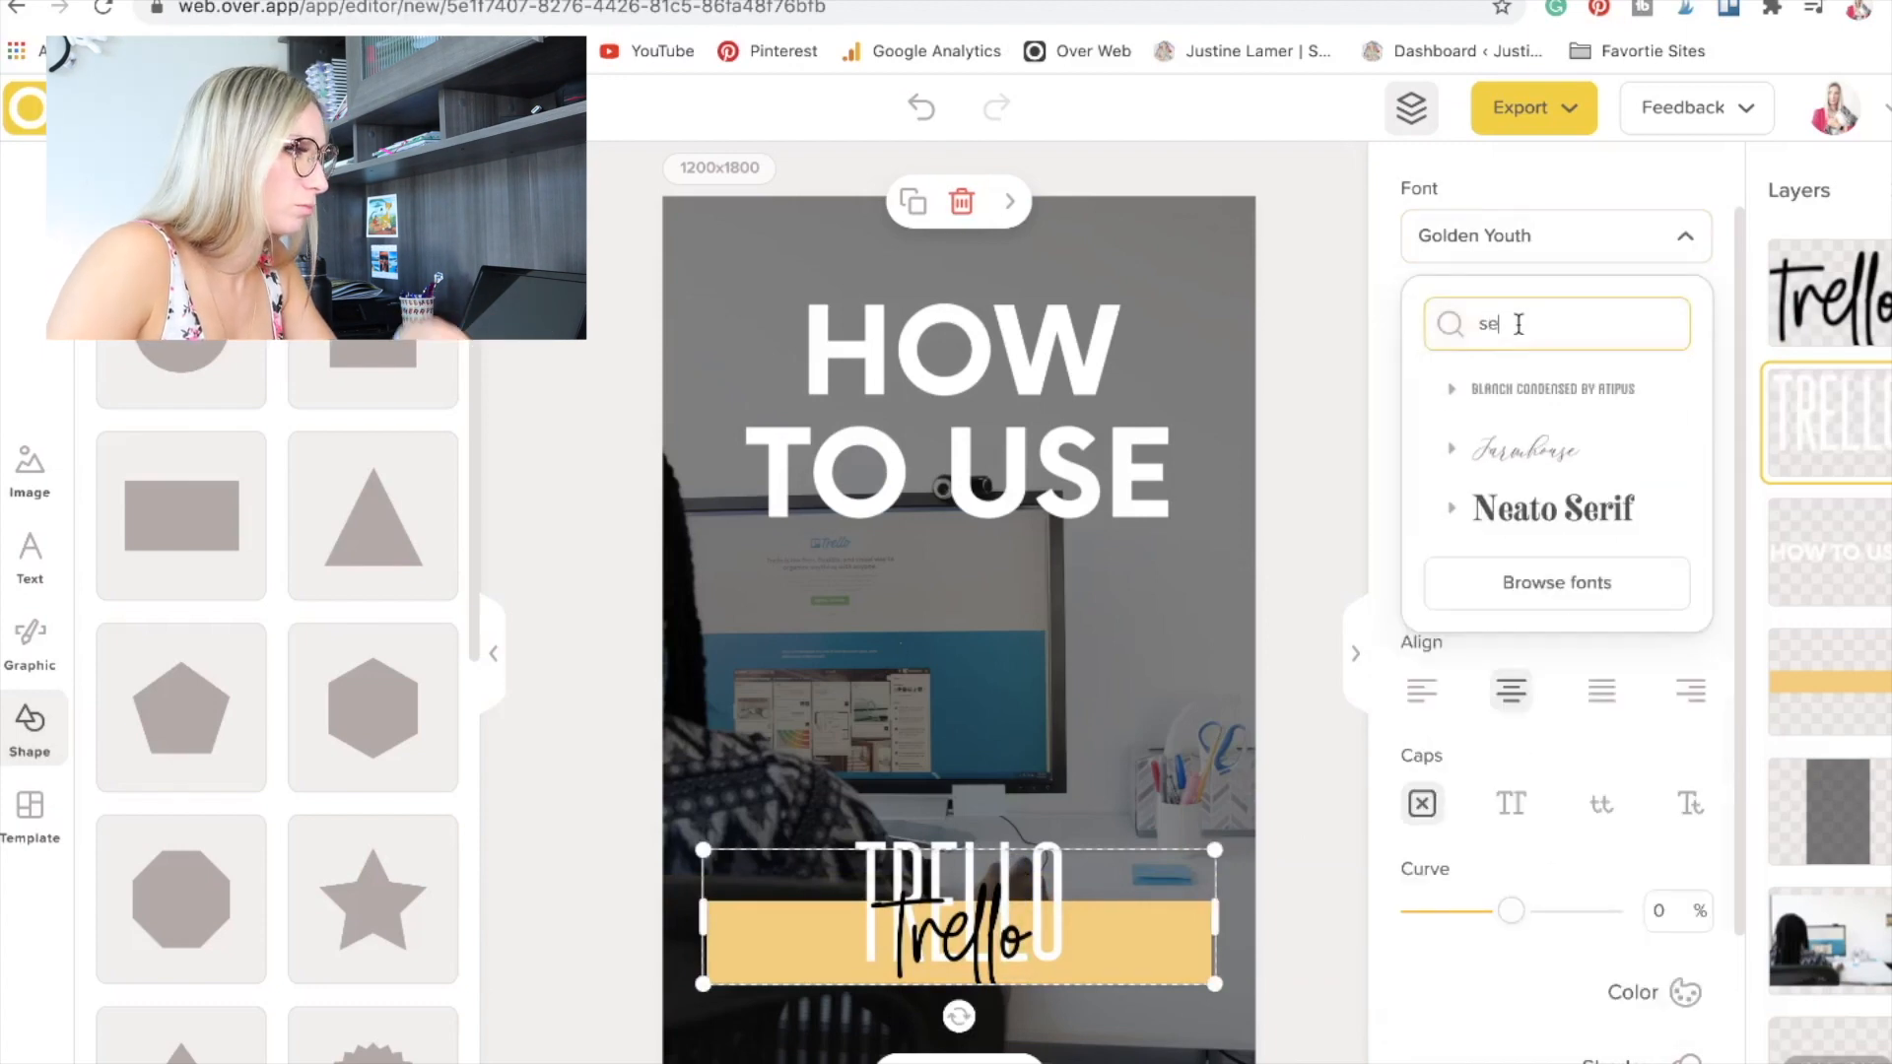
key("BackSpace")
key("BackSpace")
left_click(1557, 966)
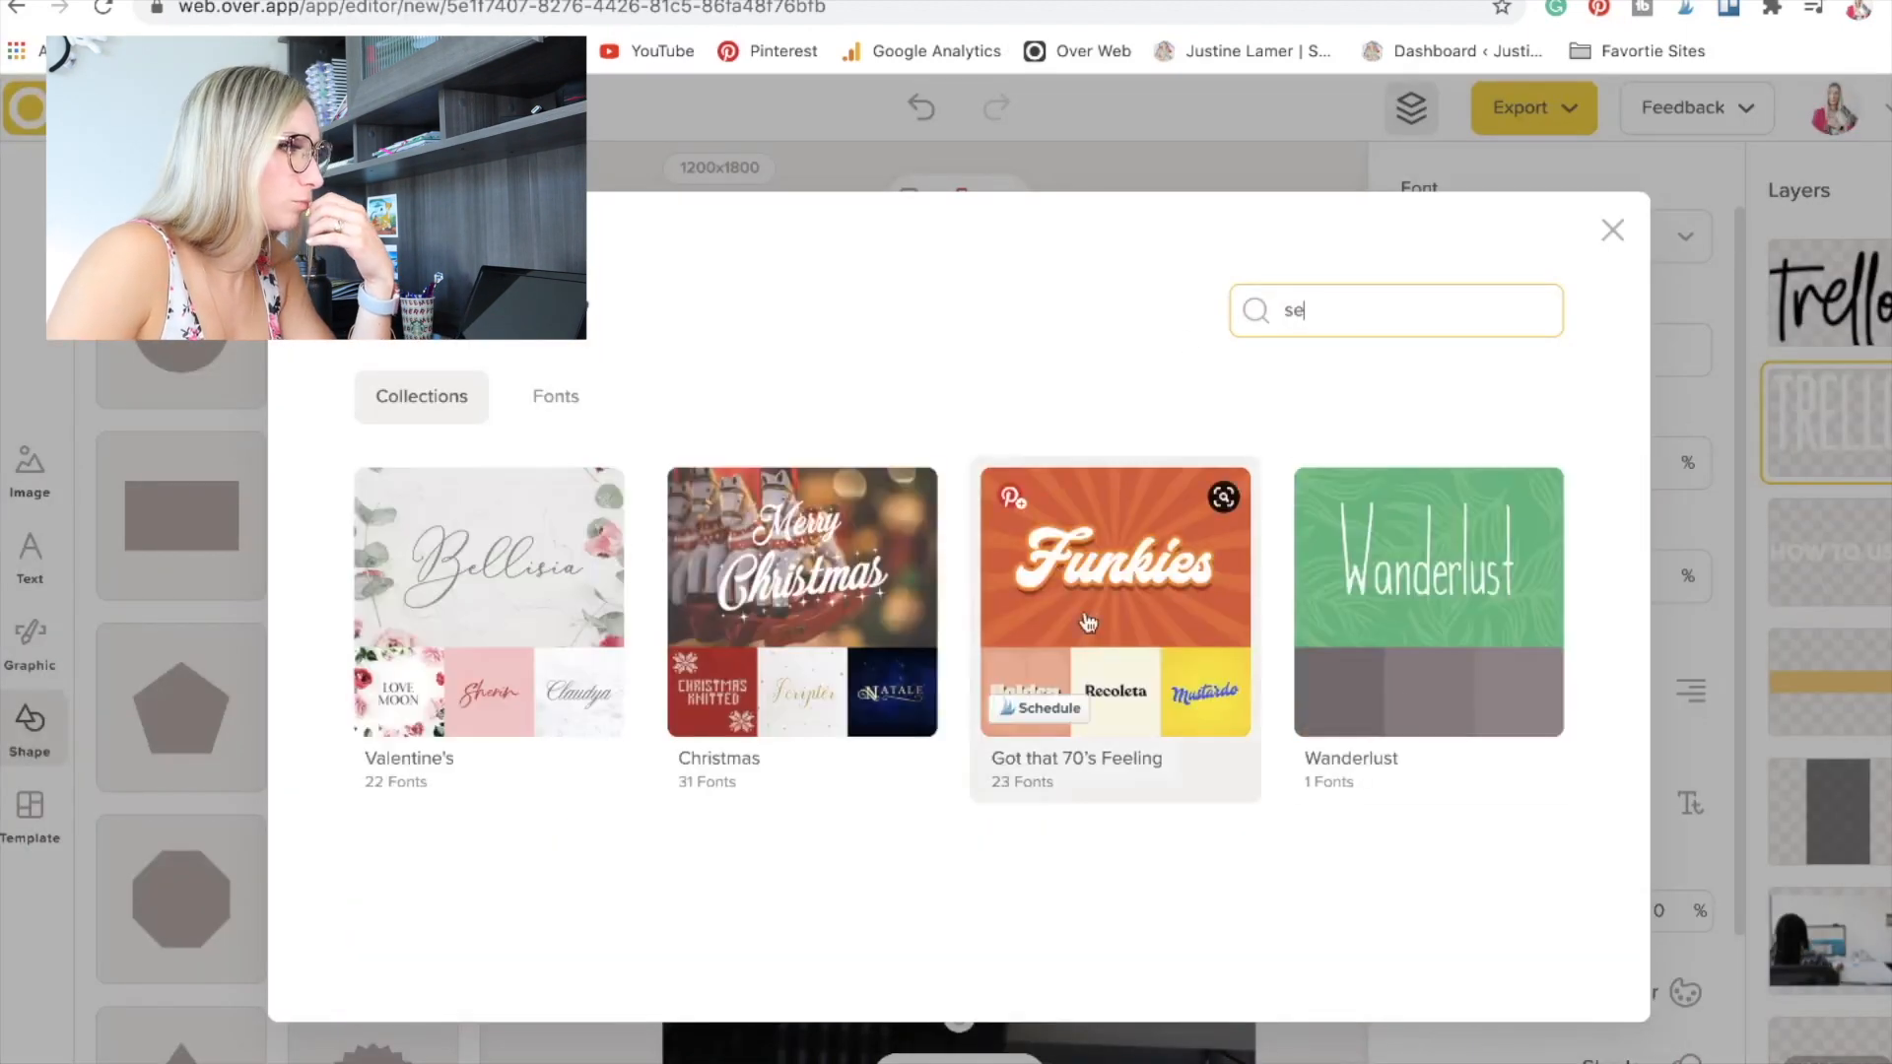
left_click(1249, 493)
left_click_drag(1646, 710, 1623, 944)
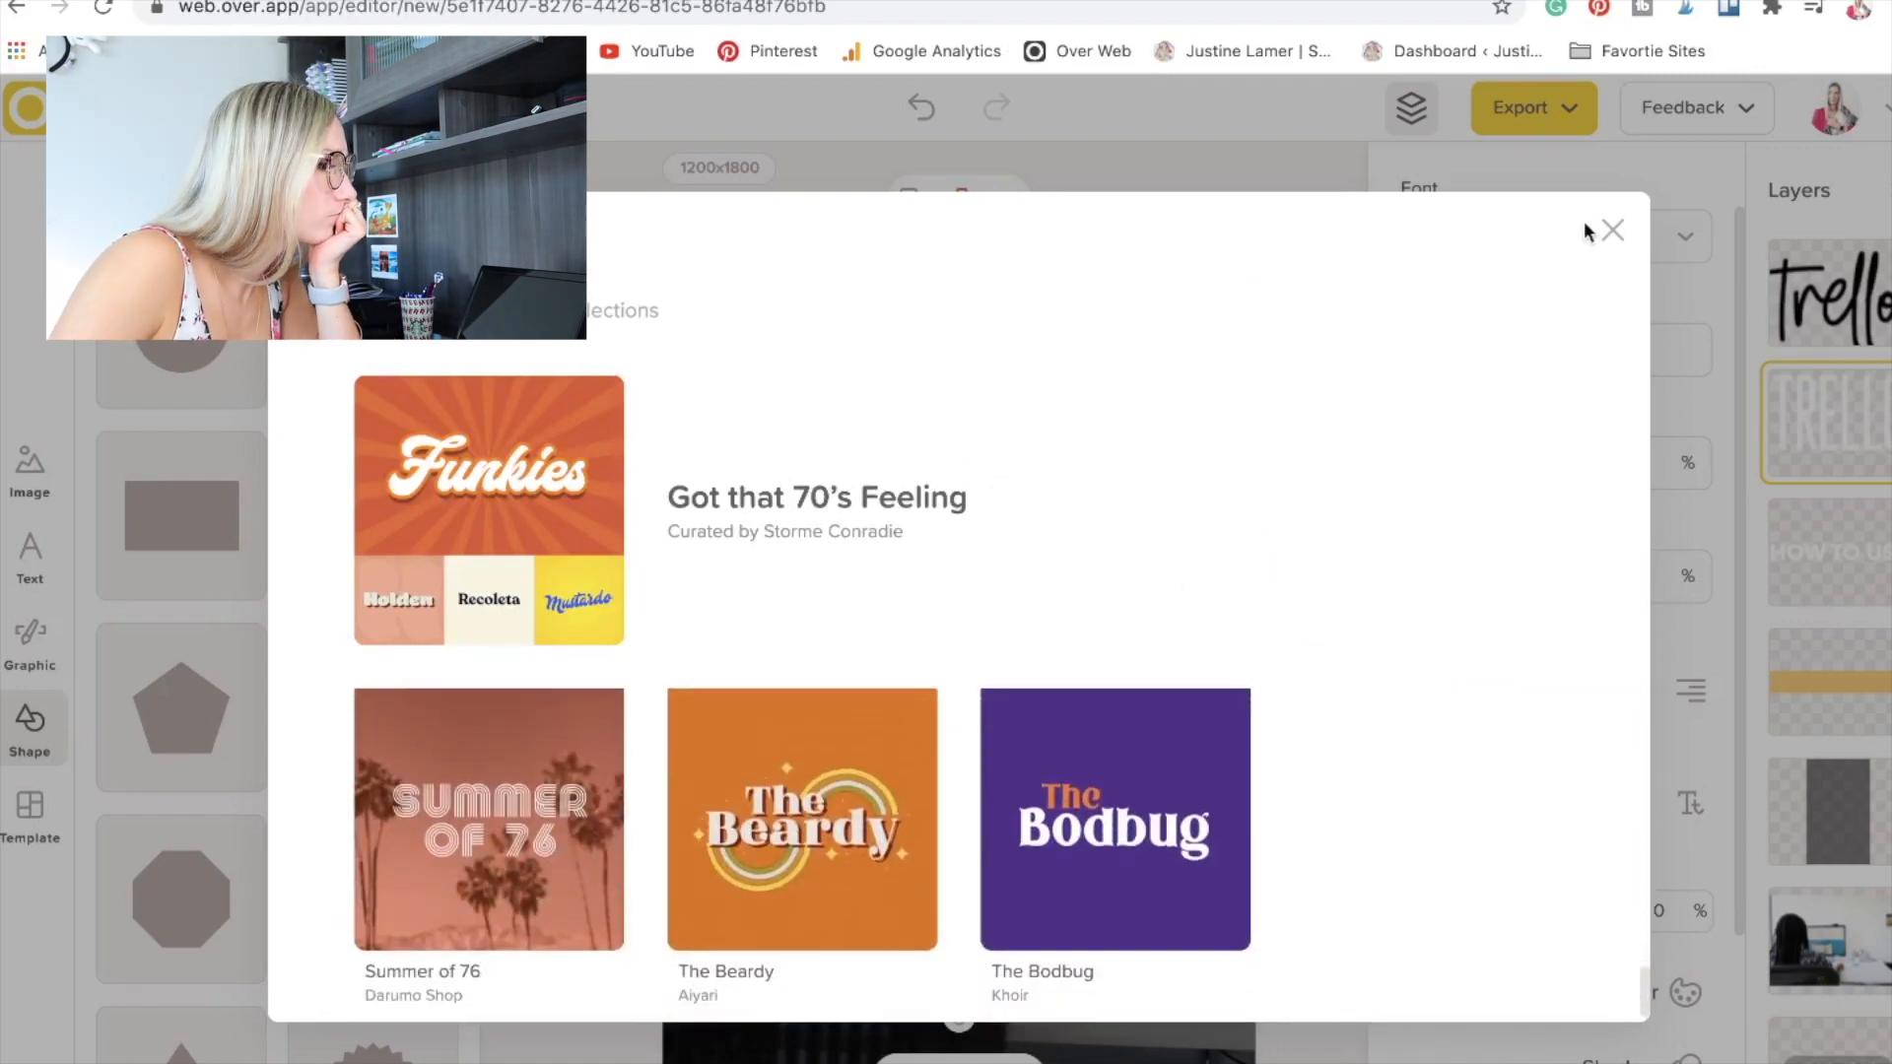
left_click(1611, 230)
Browse the font list and the font collections, including the Vacay collection, for a title font.
scroll(1598, 708, "down", 10)
scroll(1577, 670, "up", 10)
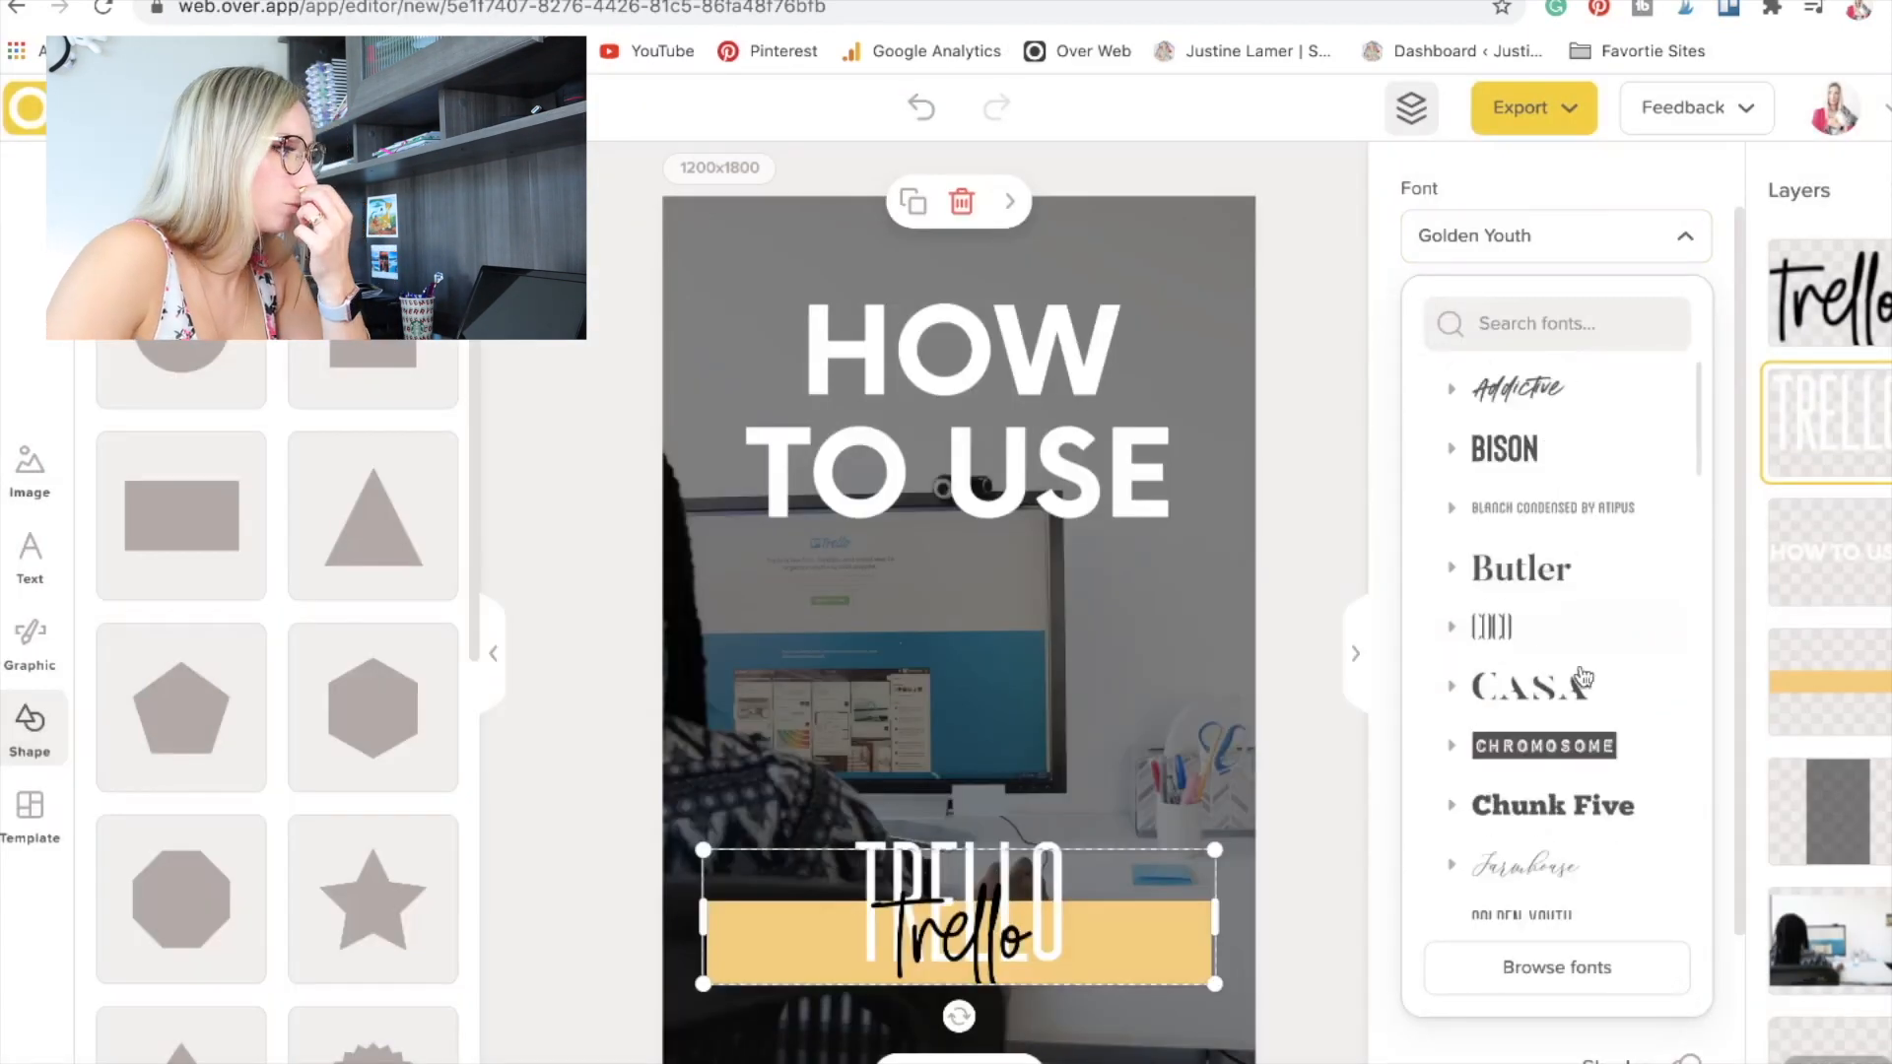
left_click(1557, 966)
scroll(1363, 654, "down", 5)
scroll(1351, 697, "down", 2)
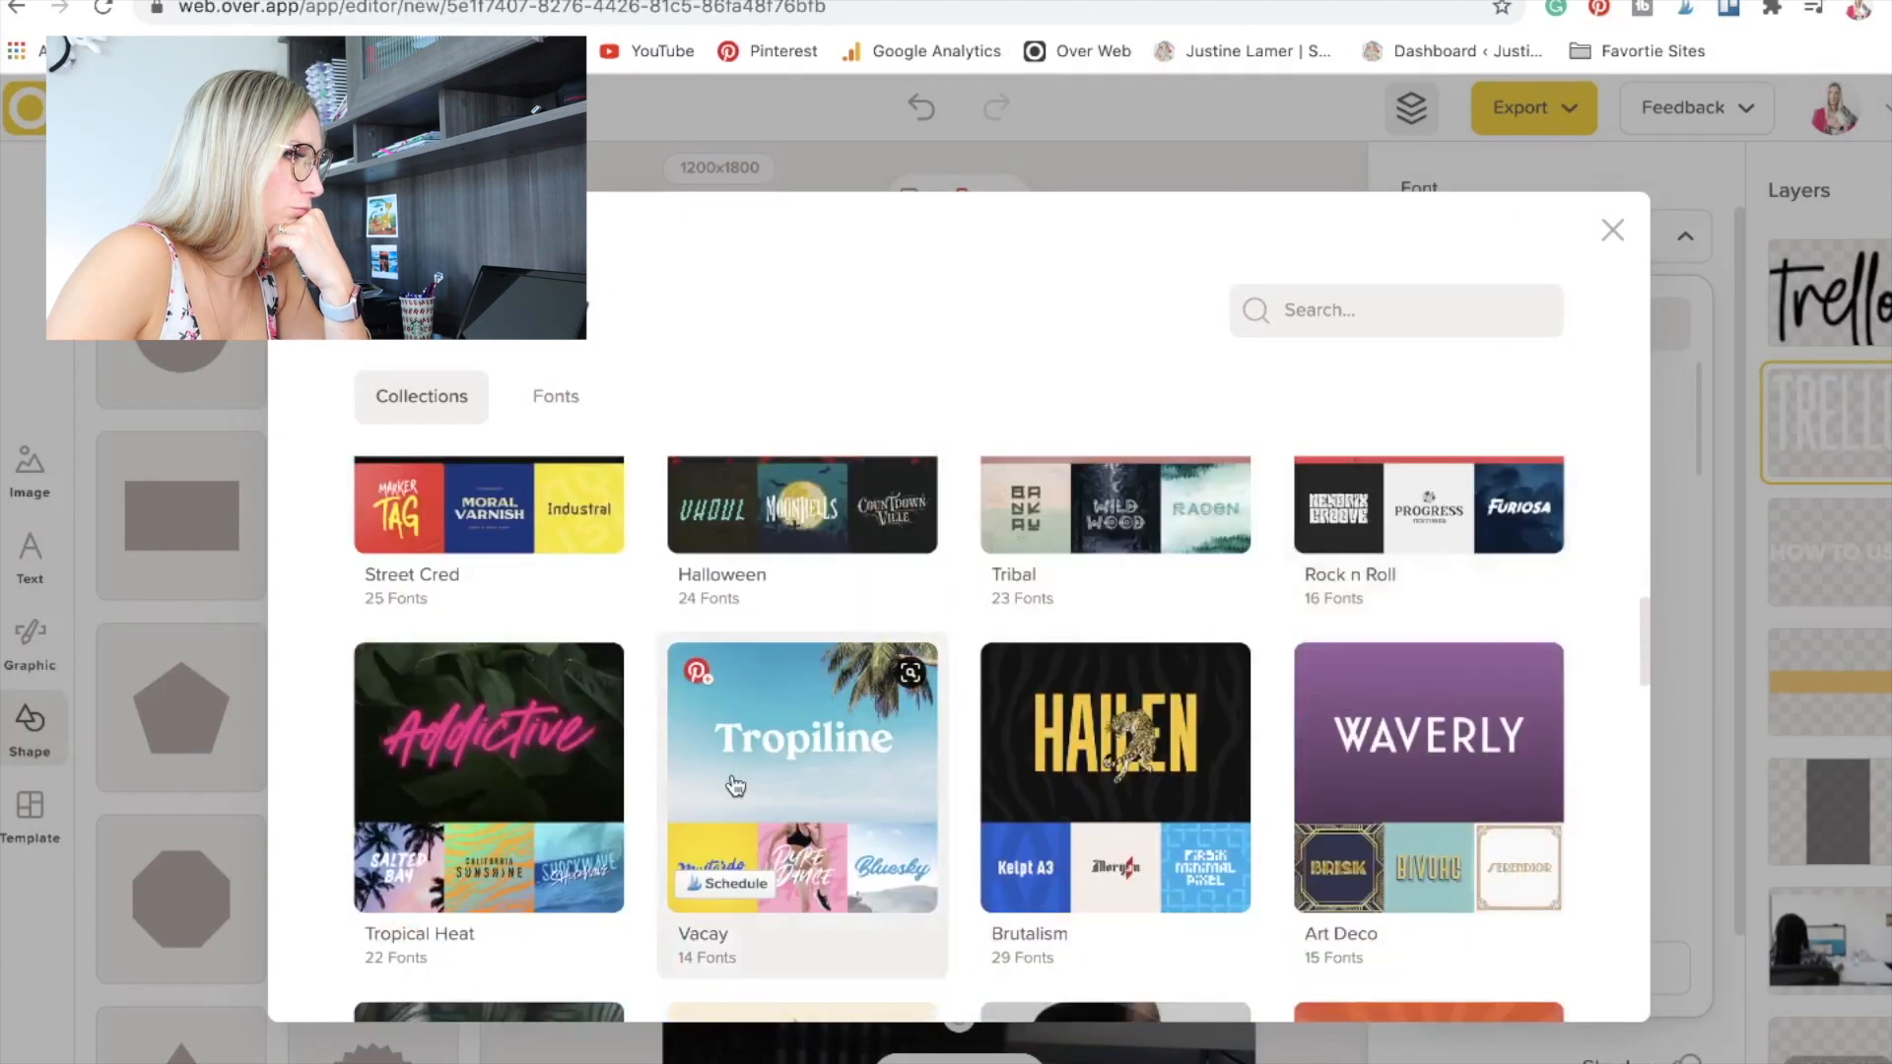
left_click(735, 785)
scroll(1203, 861, "down", 4)
Enlarge the white TRELLO title to nearly the yellow bar's width and centre it over the bar.
left_click(853, 836)
left_click_drag(1215, 859, 1515, 770)
left_click_drag(1220, 899, 1162, 937)
left_click_drag(1143, 853, 990, 892)
Change the script "Trello" text's font to Serrona Font Duo and centre it over the TRELLO title.
left_click(931, 970)
left_click(1534, 254)
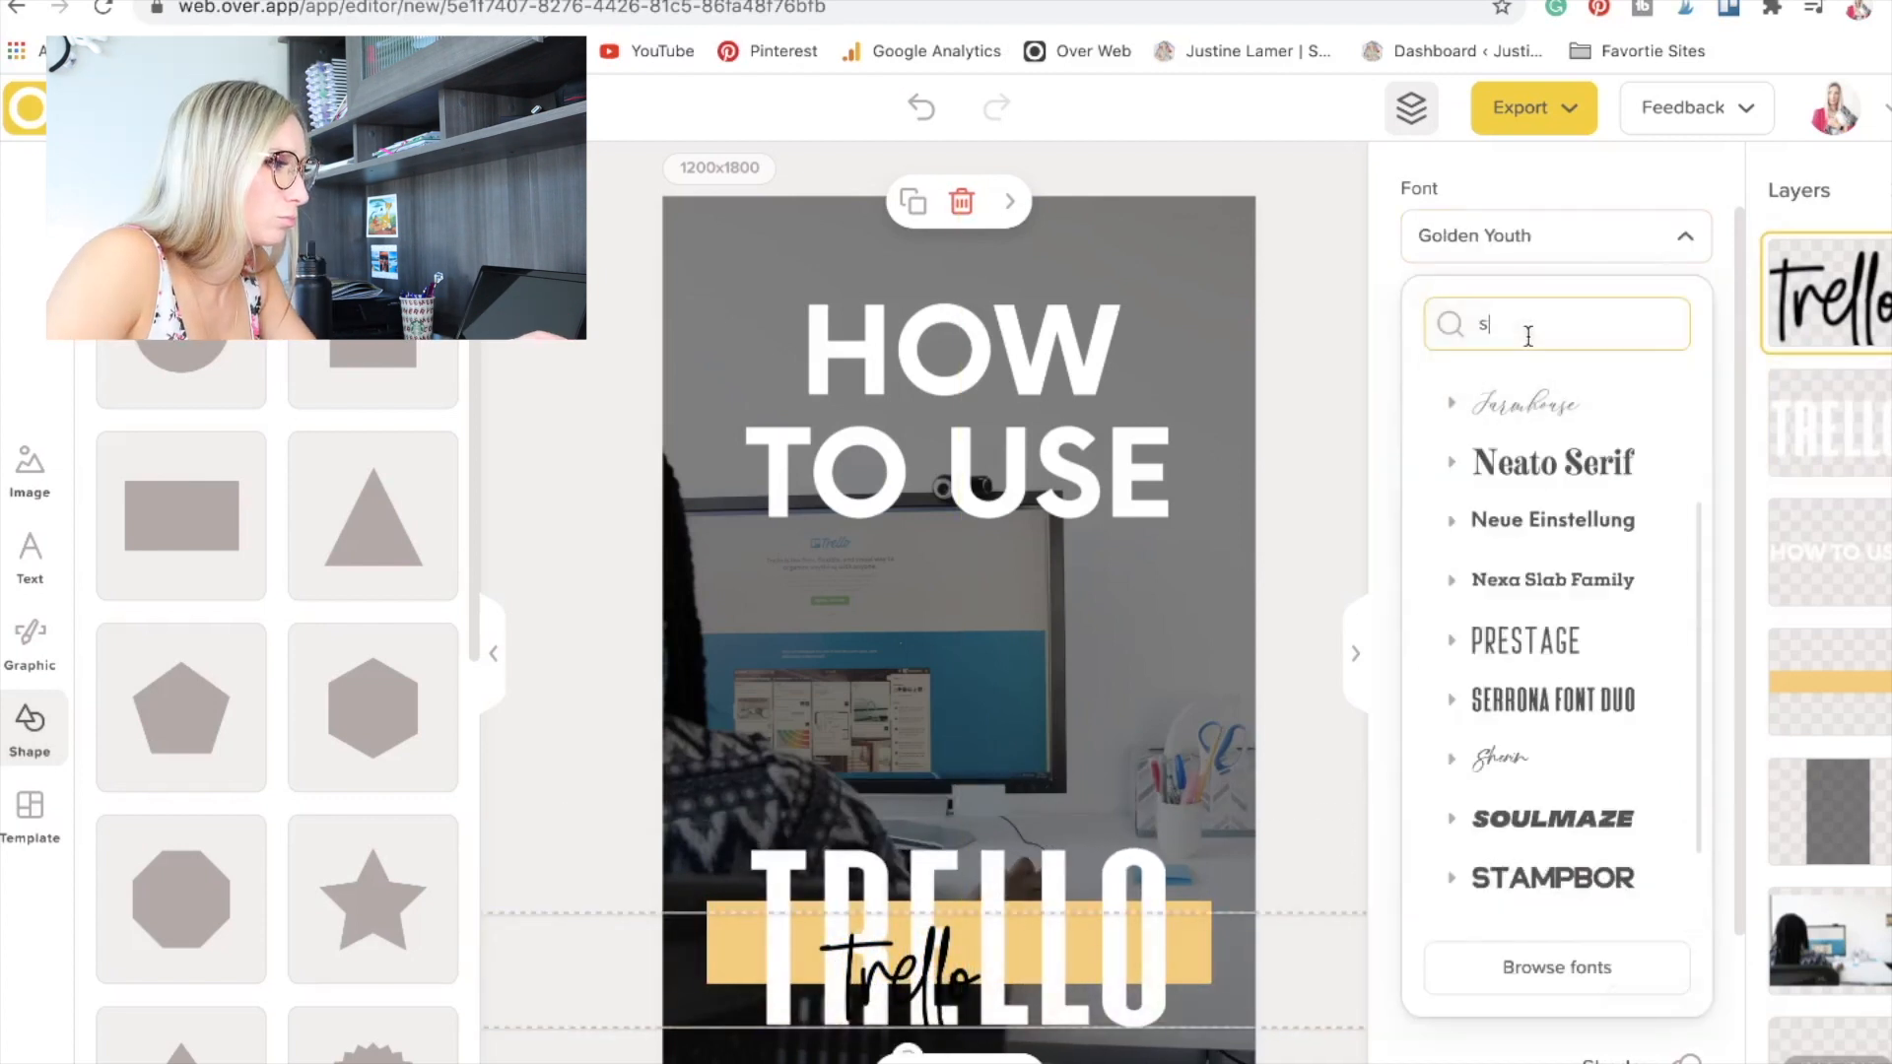
type("se")
left_click(1554, 570)
left_click(1202, 924)
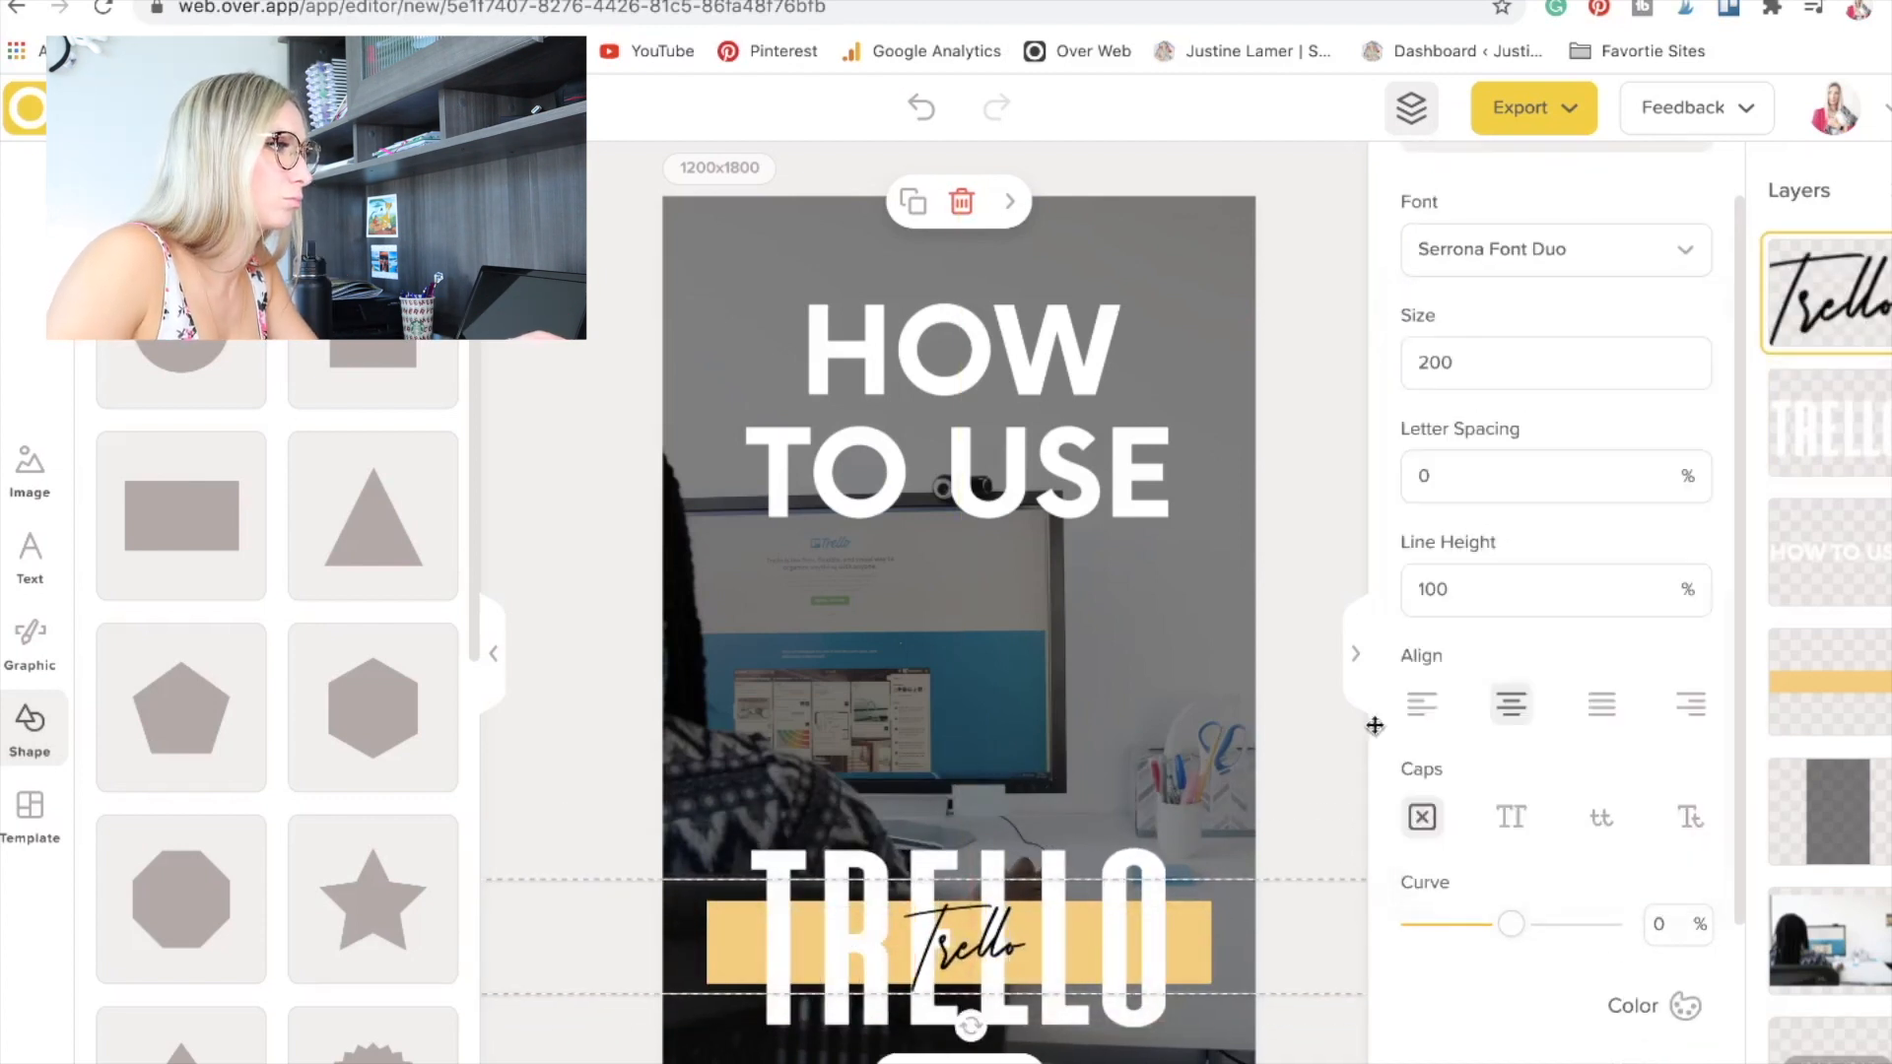
left_click_drag(1005, 958, 1010, 956)
left_click(617, 634)
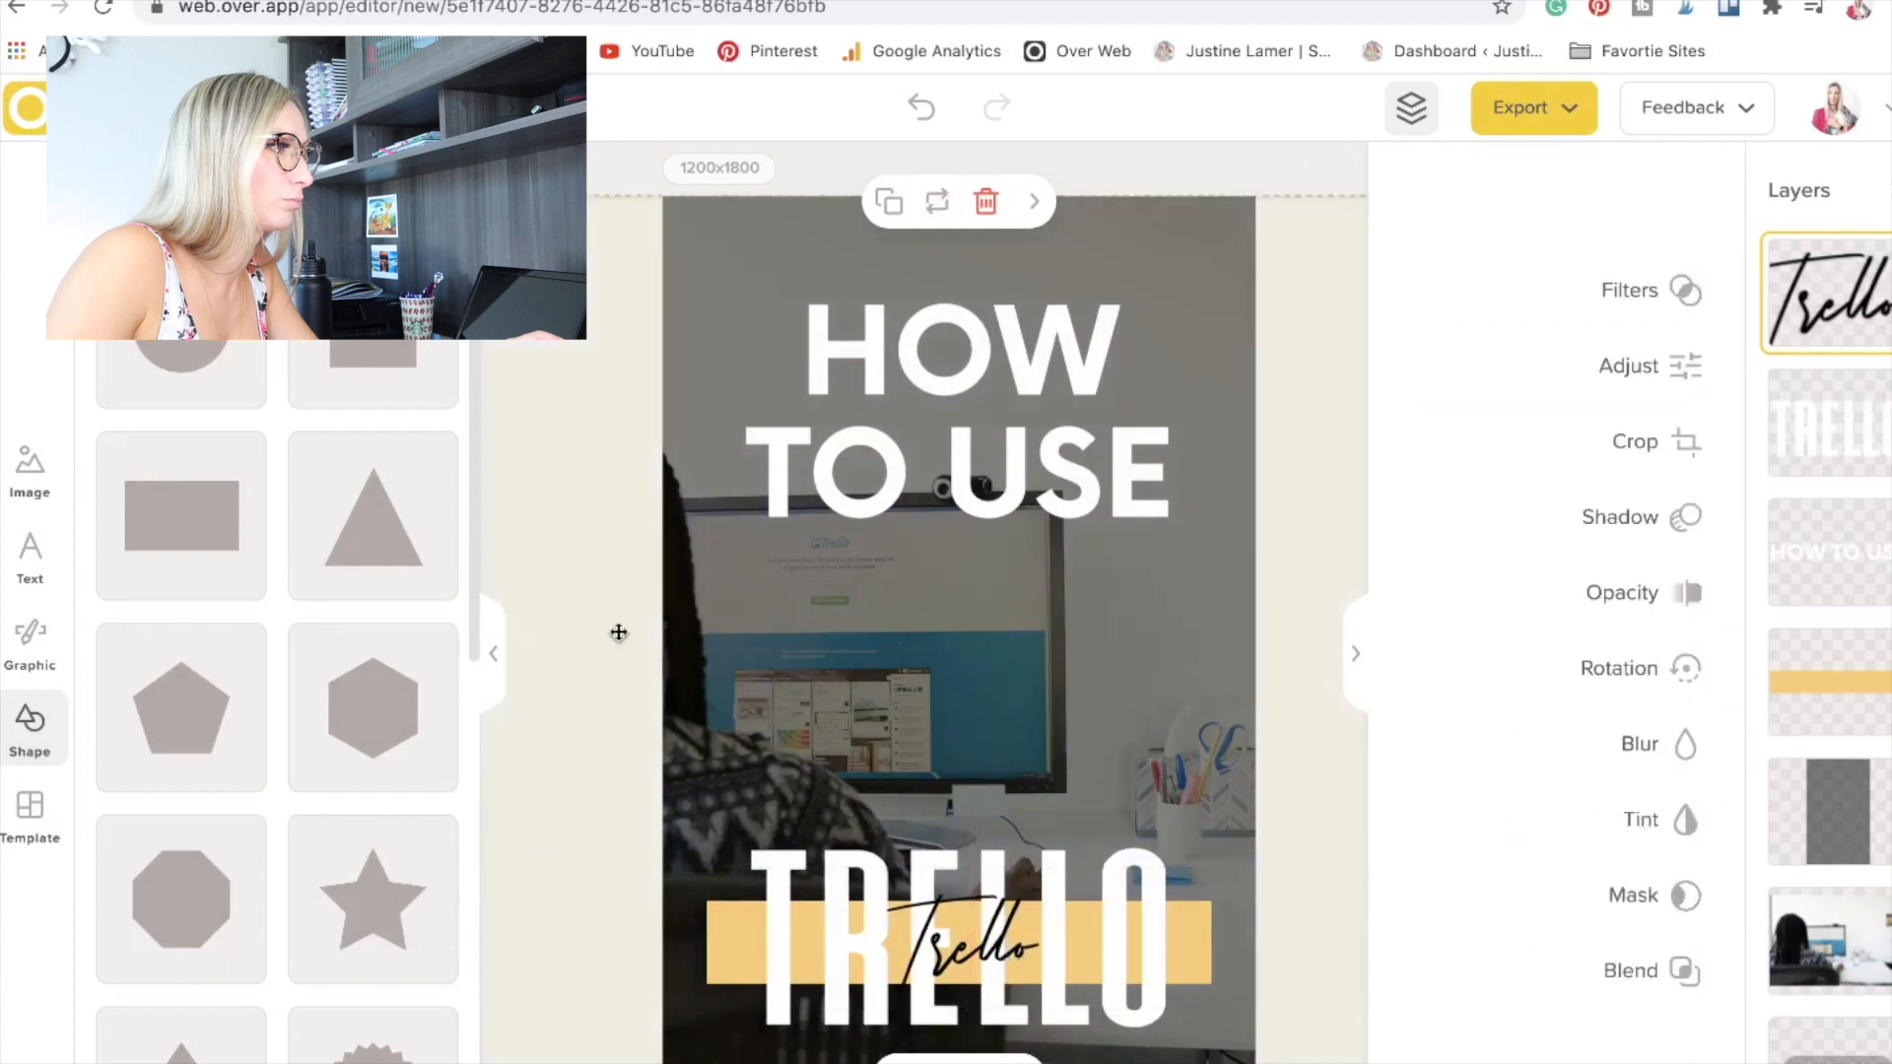
Enlarge the "HOW TO USE" heading to size 283 and centre it in the upper part of the canvas.
left_click(1029, 480)
left_click_drag(1216, 541, 1303, 585)
left_click_drag(1164, 533, 1113, 482)
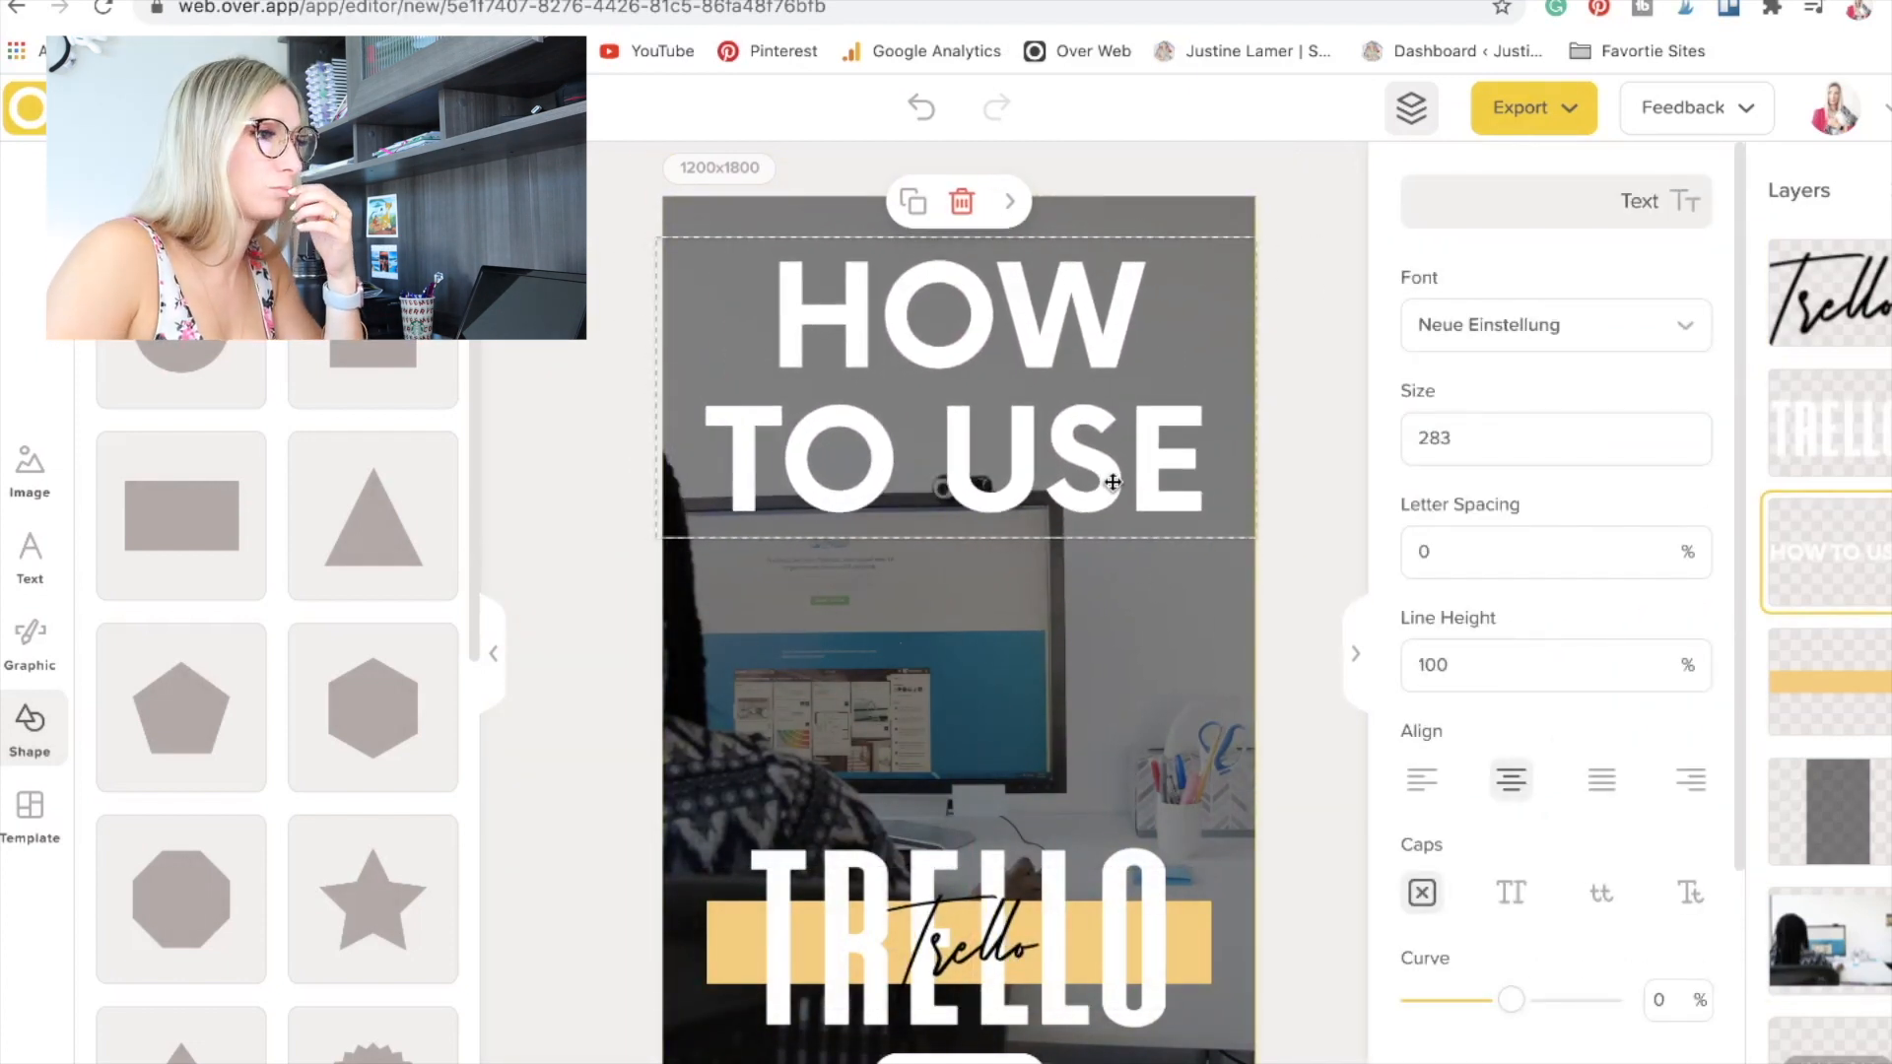
left_click(1334, 476)
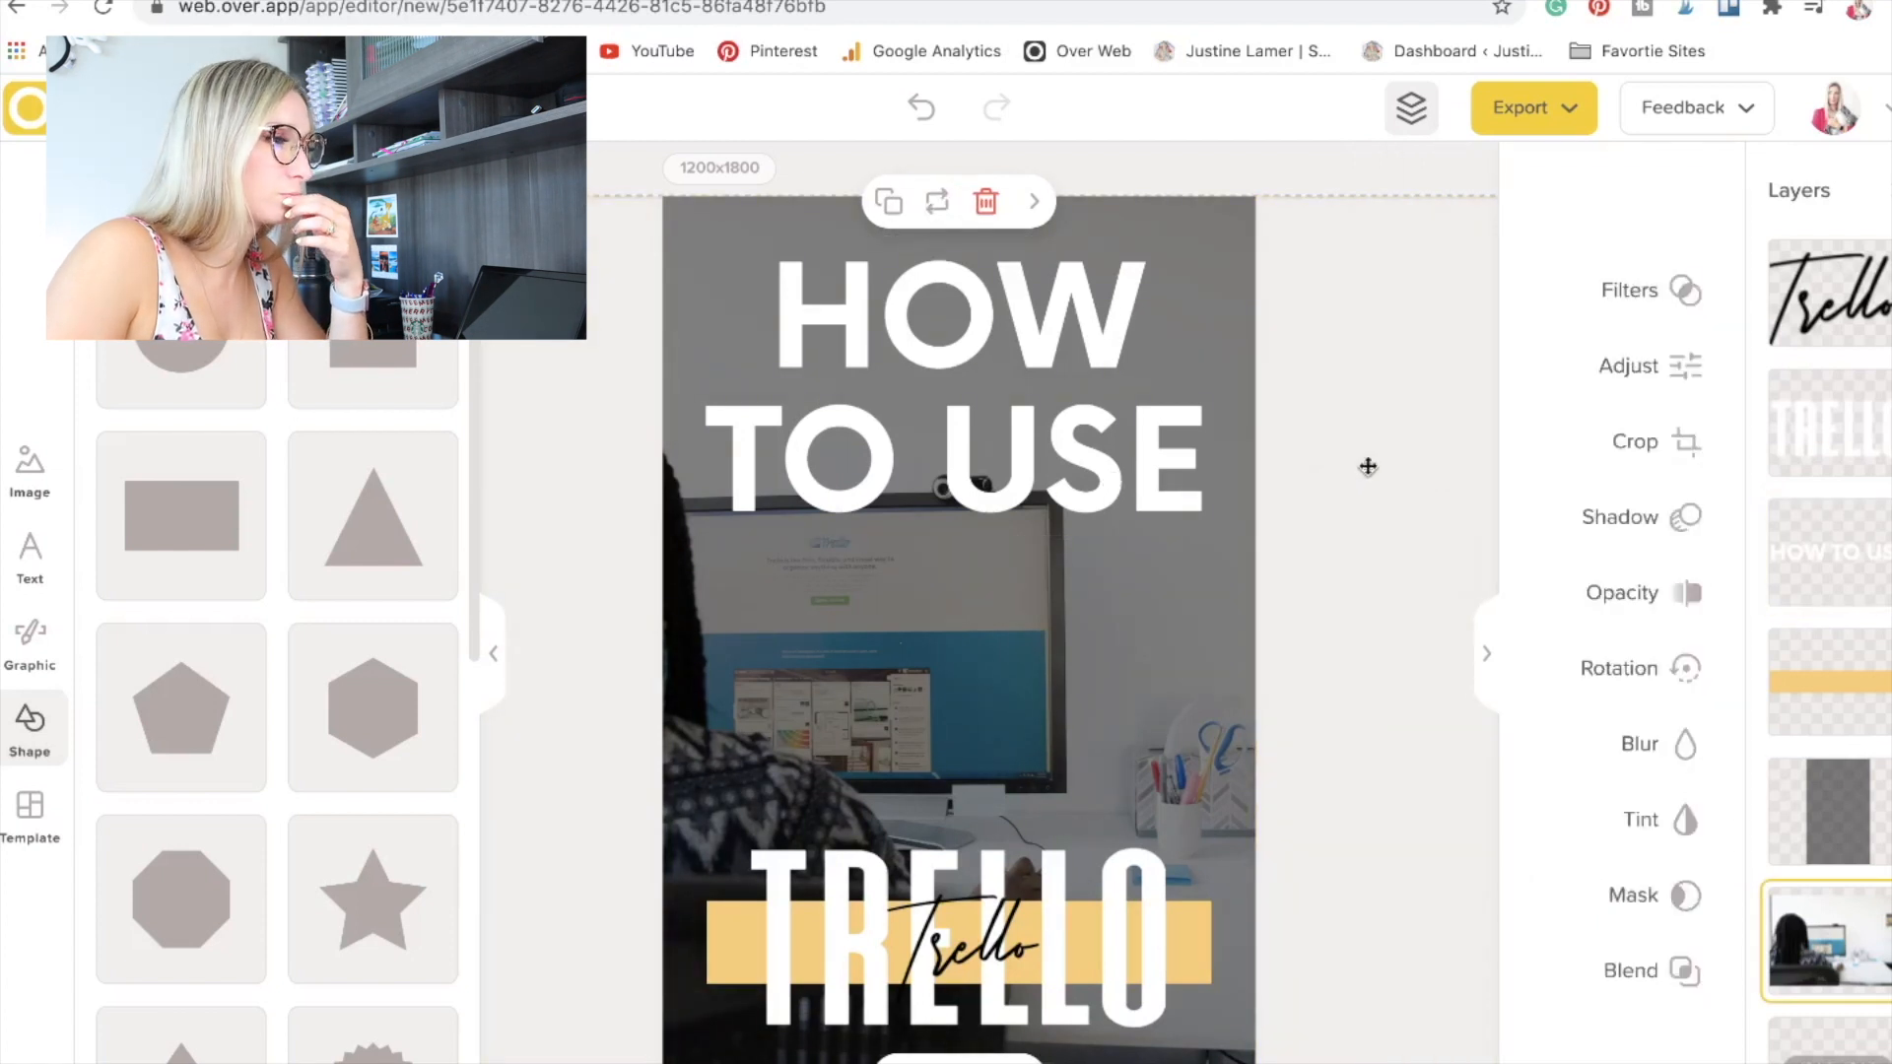
Recolour the "HOW TO USE" heading with the yellow sampled from the bar behind the TRELLO title.
left_click(1105, 482)
scroll(1635, 931, "down", 4)
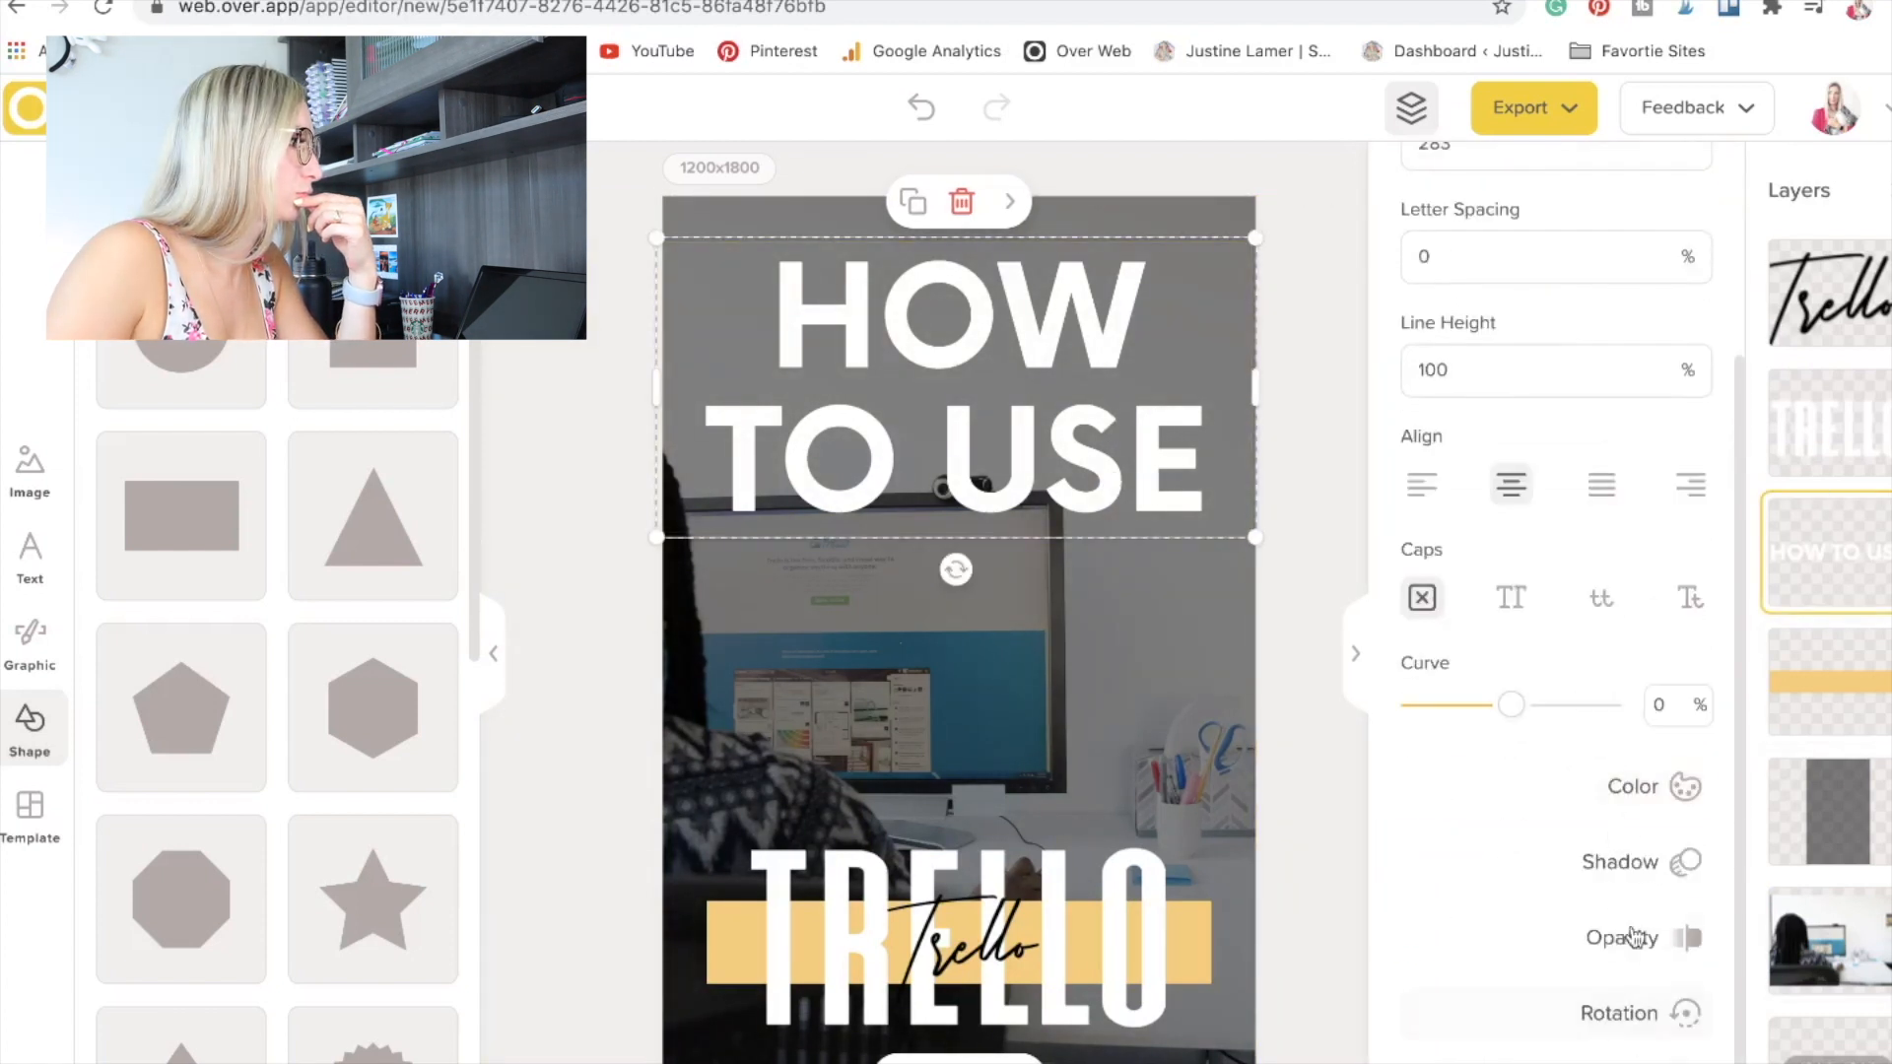
left_click(1665, 691)
left_click(1480, 517)
left_click(1423, 517)
left_click(1191, 939)
left_click(1387, 540)
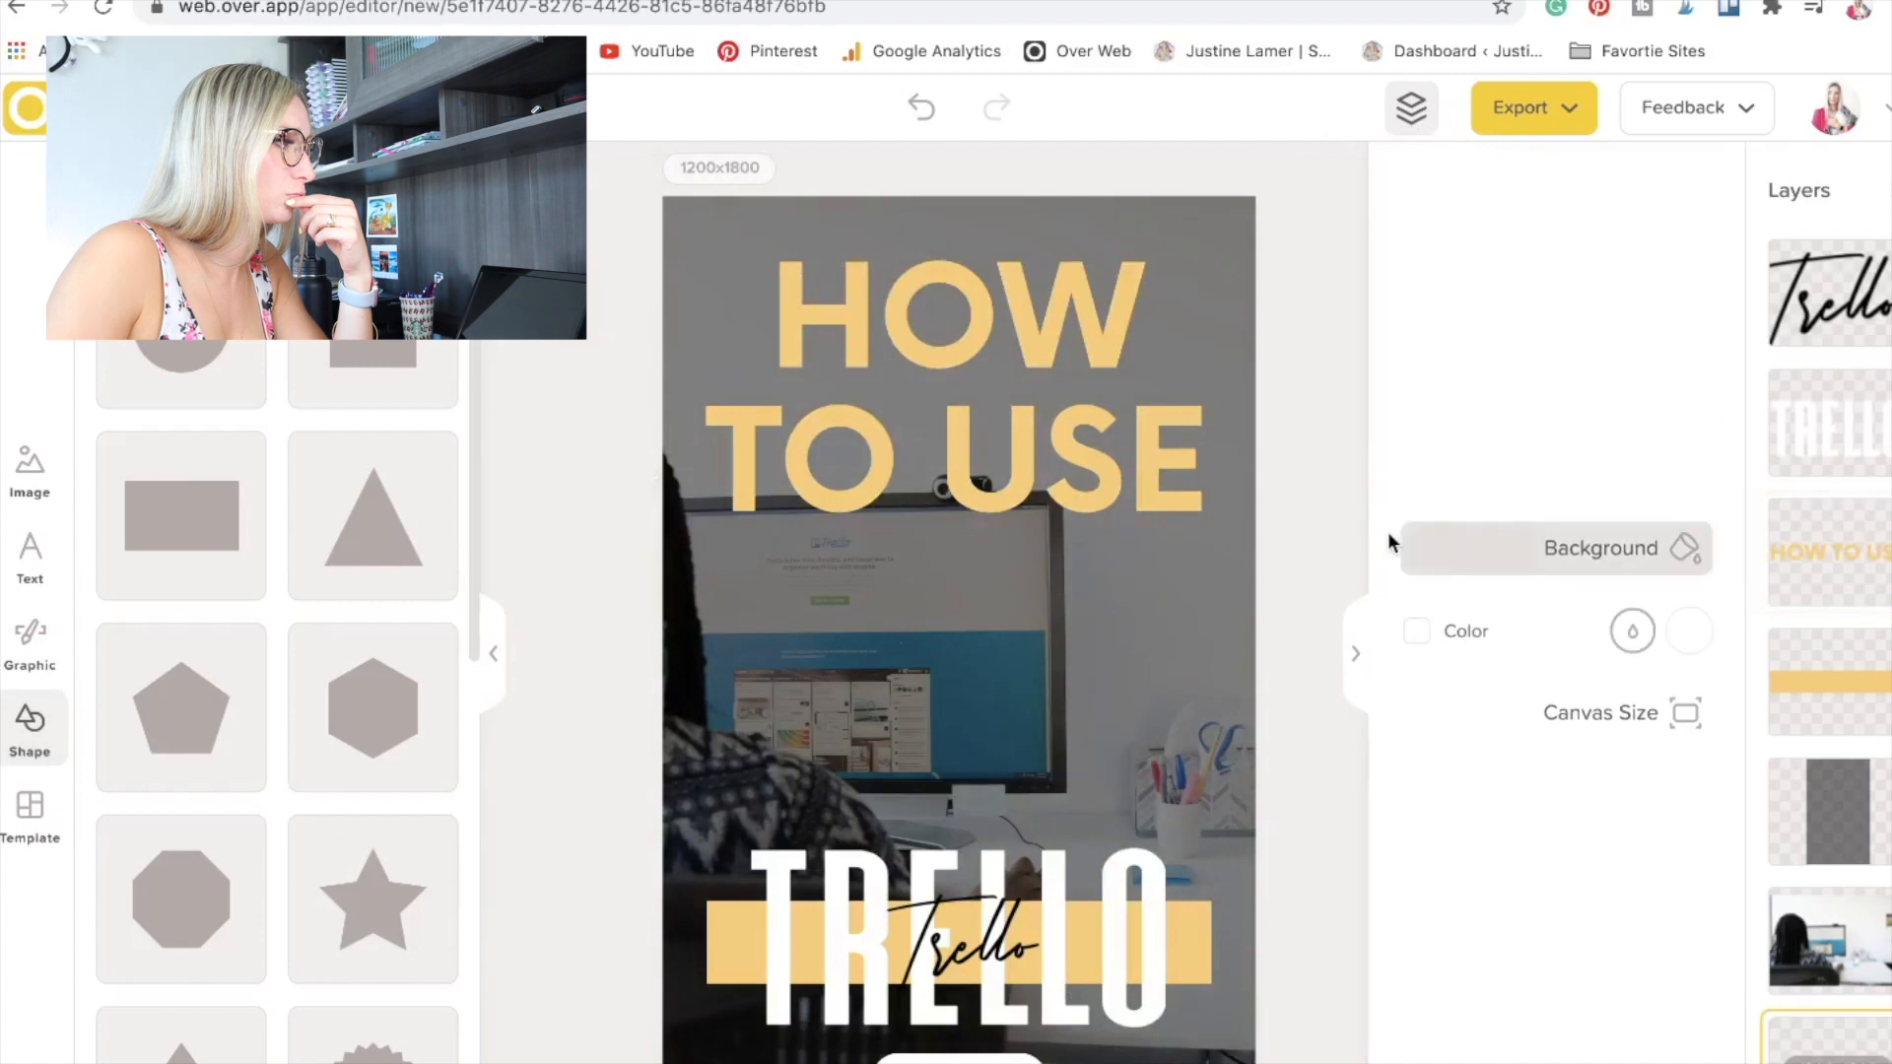
Add a square shape and stretch it into a rectangle with a narrow, even margin inside the canvas edges.
scroll(132, 552, "down", 8)
scroll(197, 700, "up", 8)
left_click(371, 375)
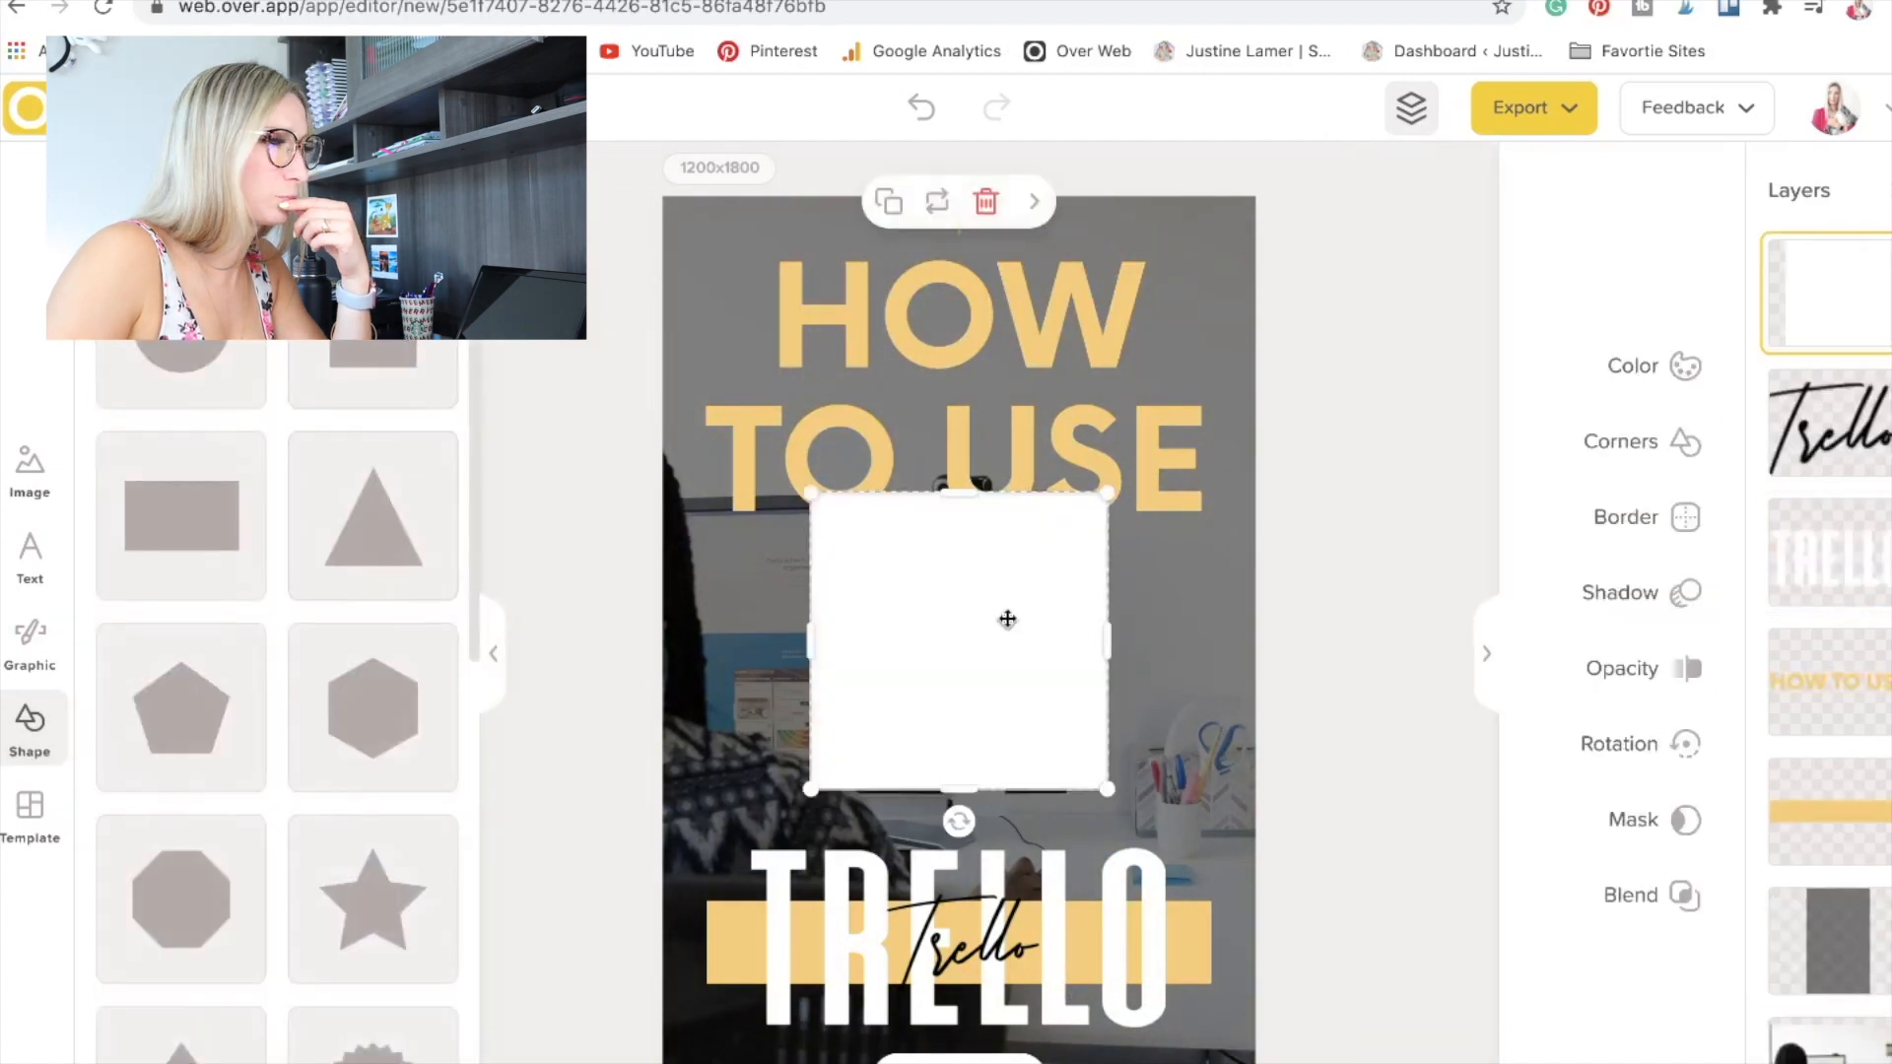
left_click_drag(1005, 621, 869, 330)
left_click_drag(977, 500, 1161, 1059)
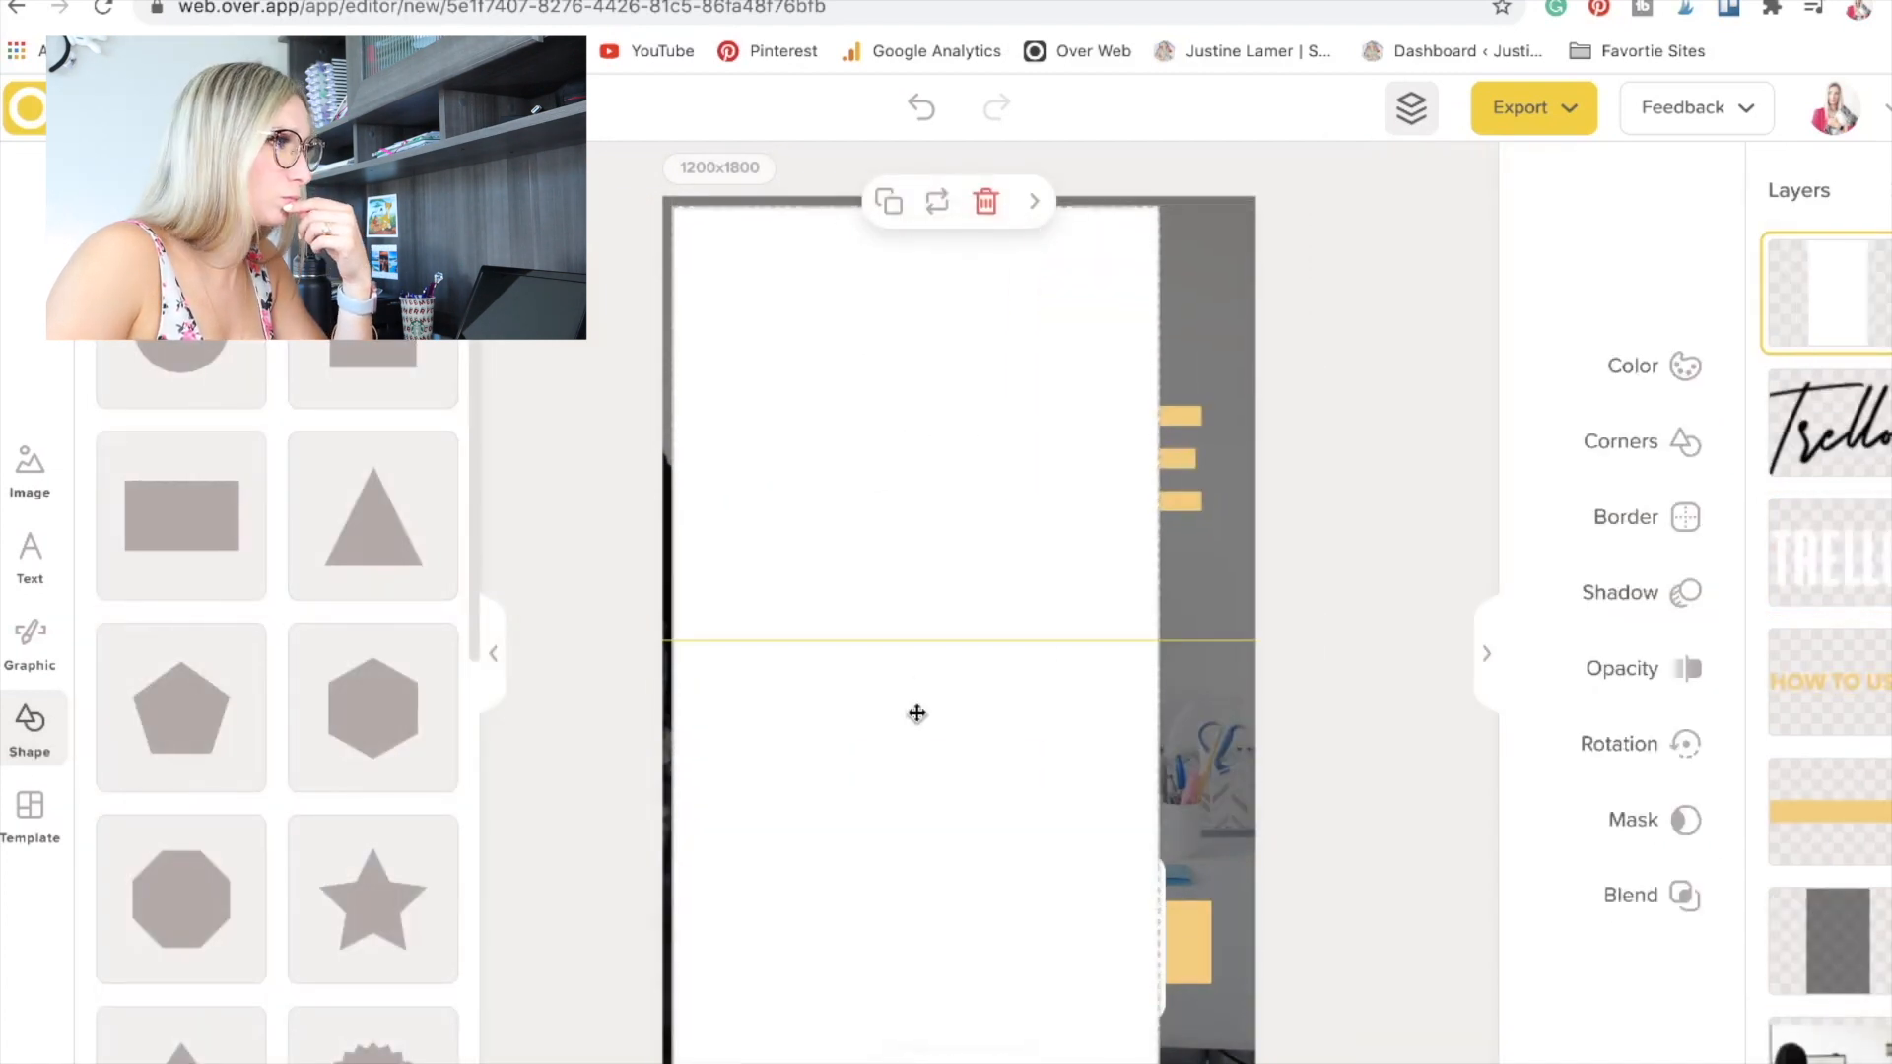
left_click_drag(1159, 650, 1235, 651)
Turn off the rectangle's fill and give it a white border so it frames the pin.
left_click(1655, 366)
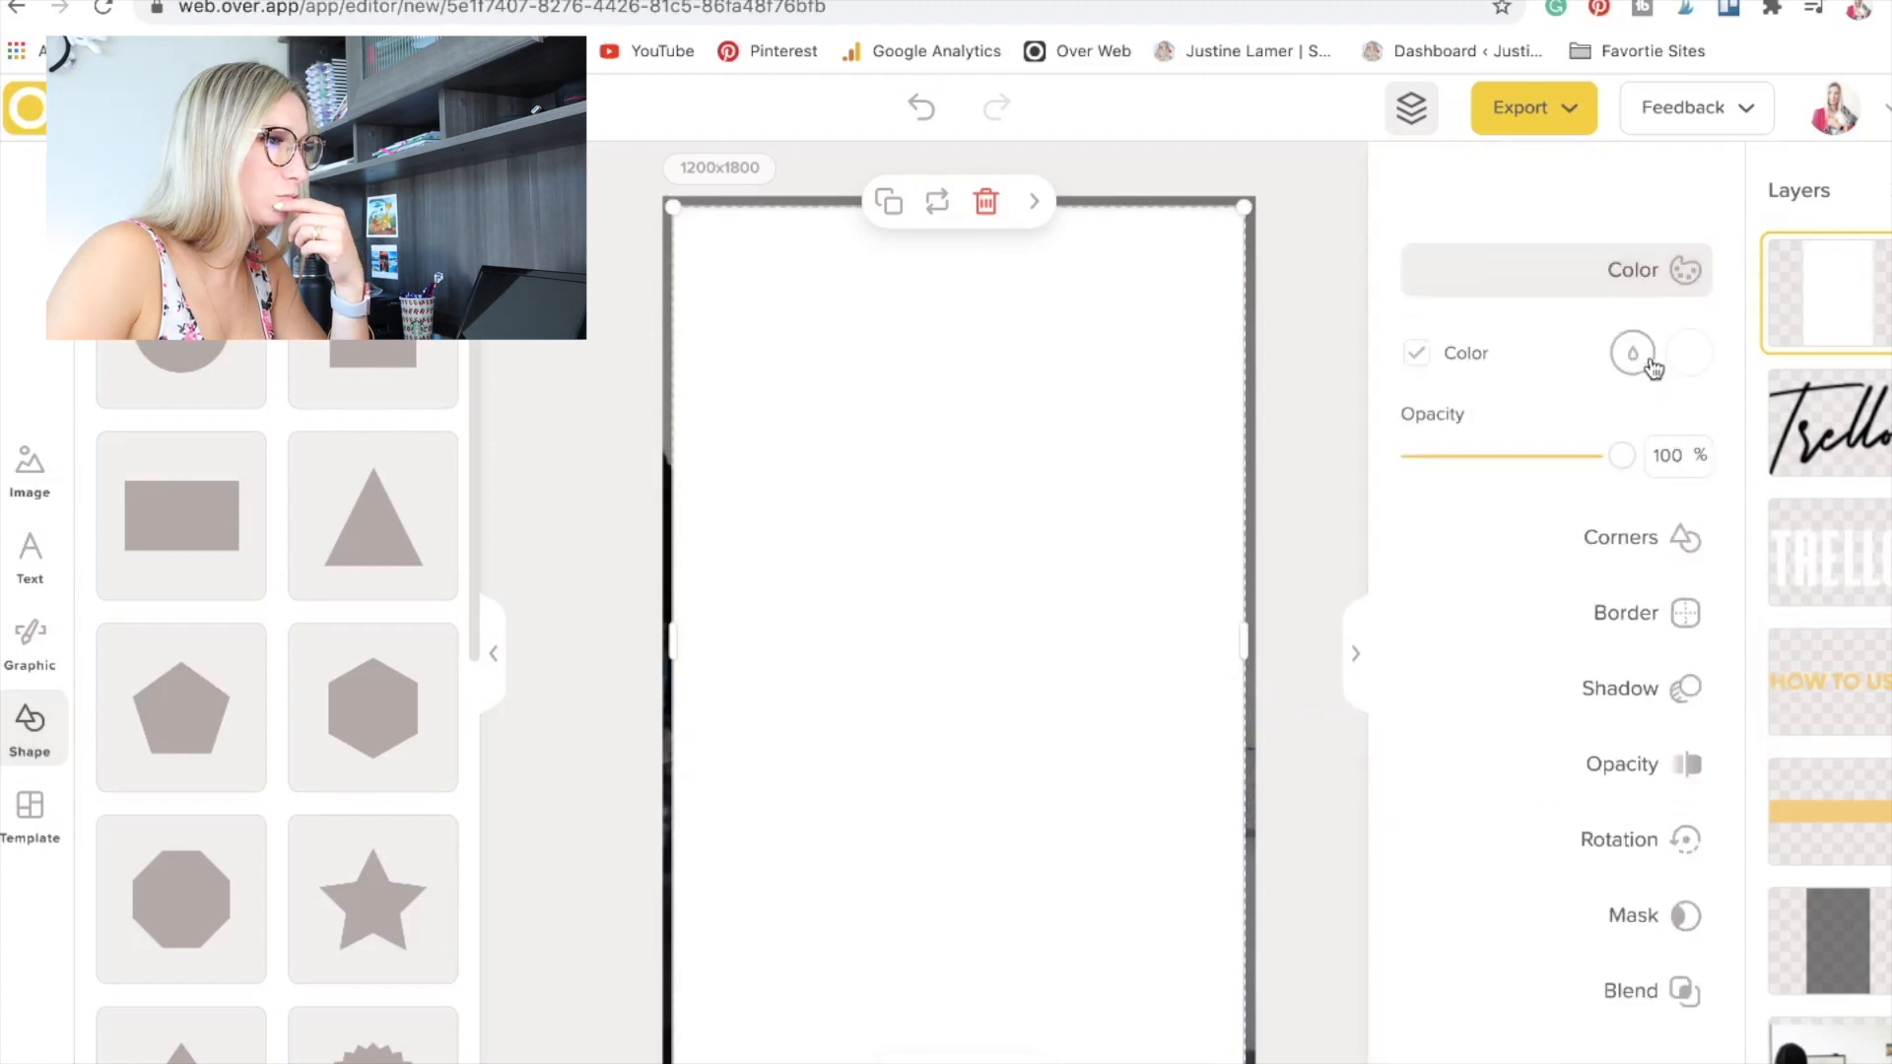
left_click(1416, 357)
left_click(1681, 540)
left_click(1686, 584)
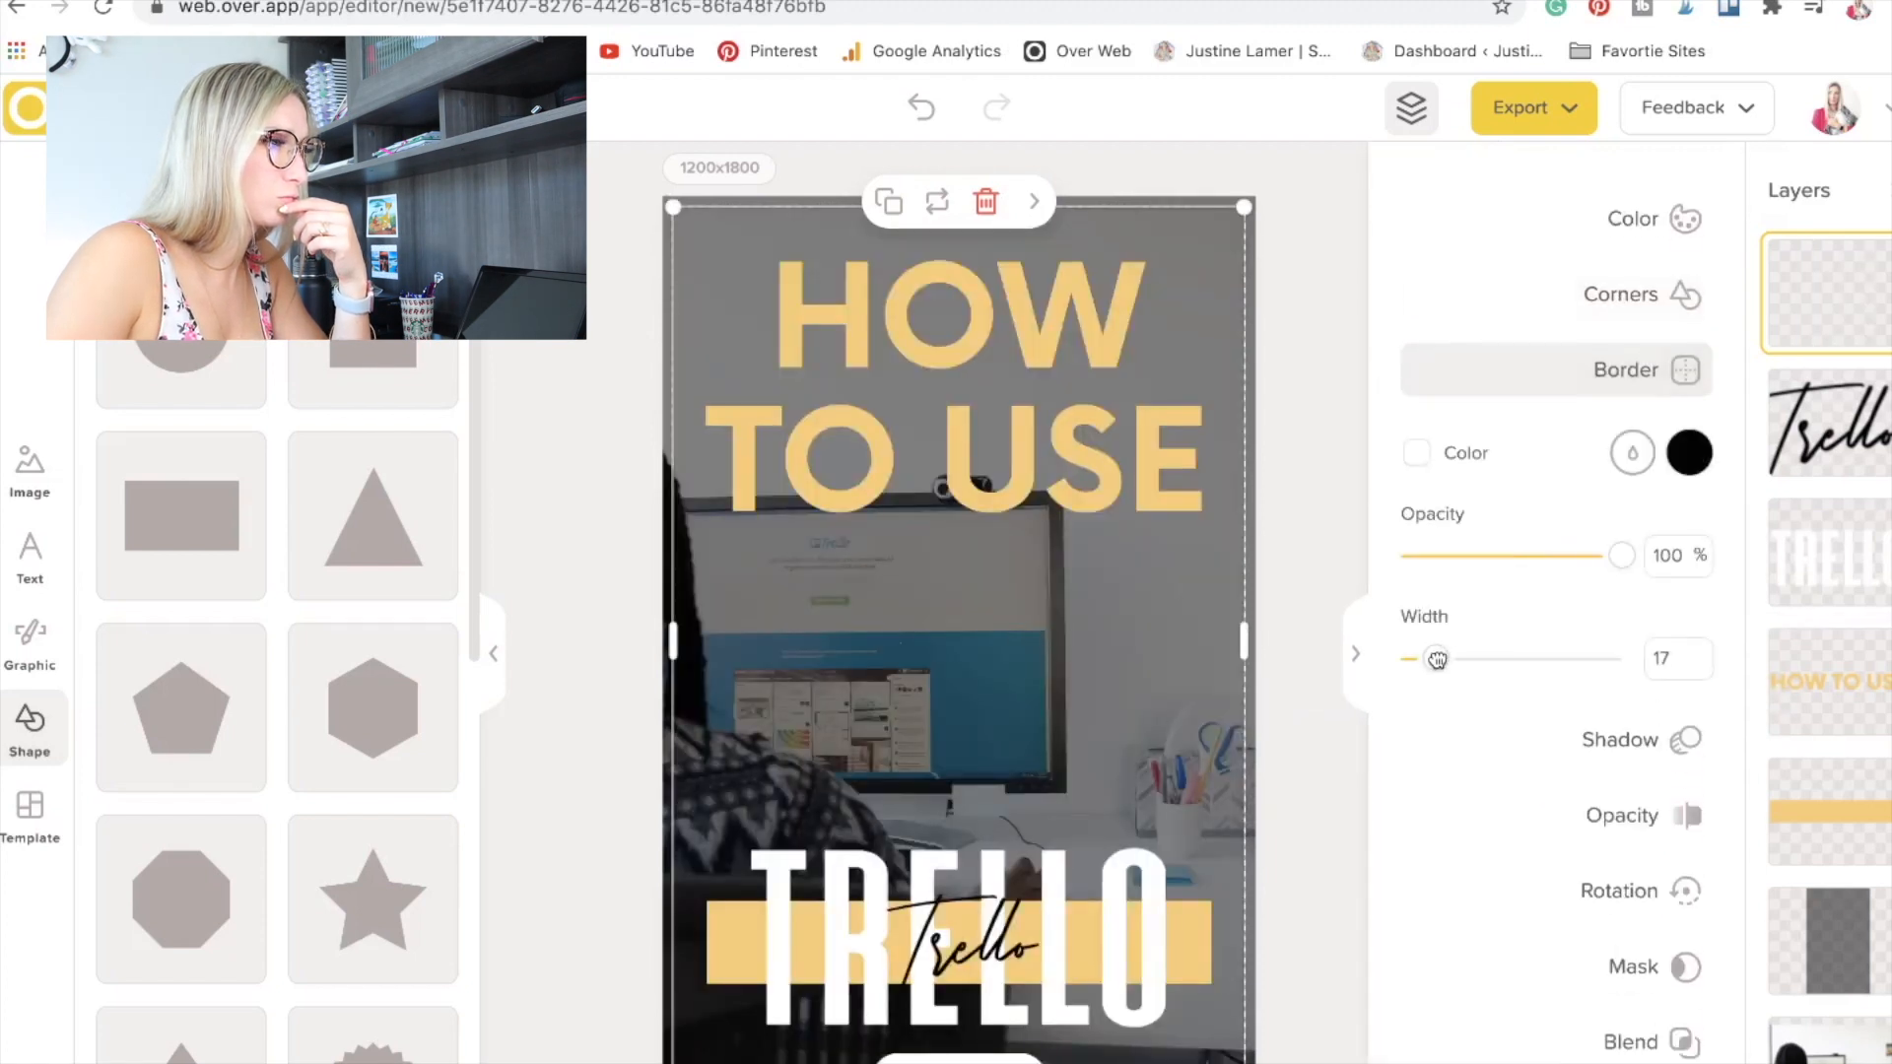
left_click(1687, 448)
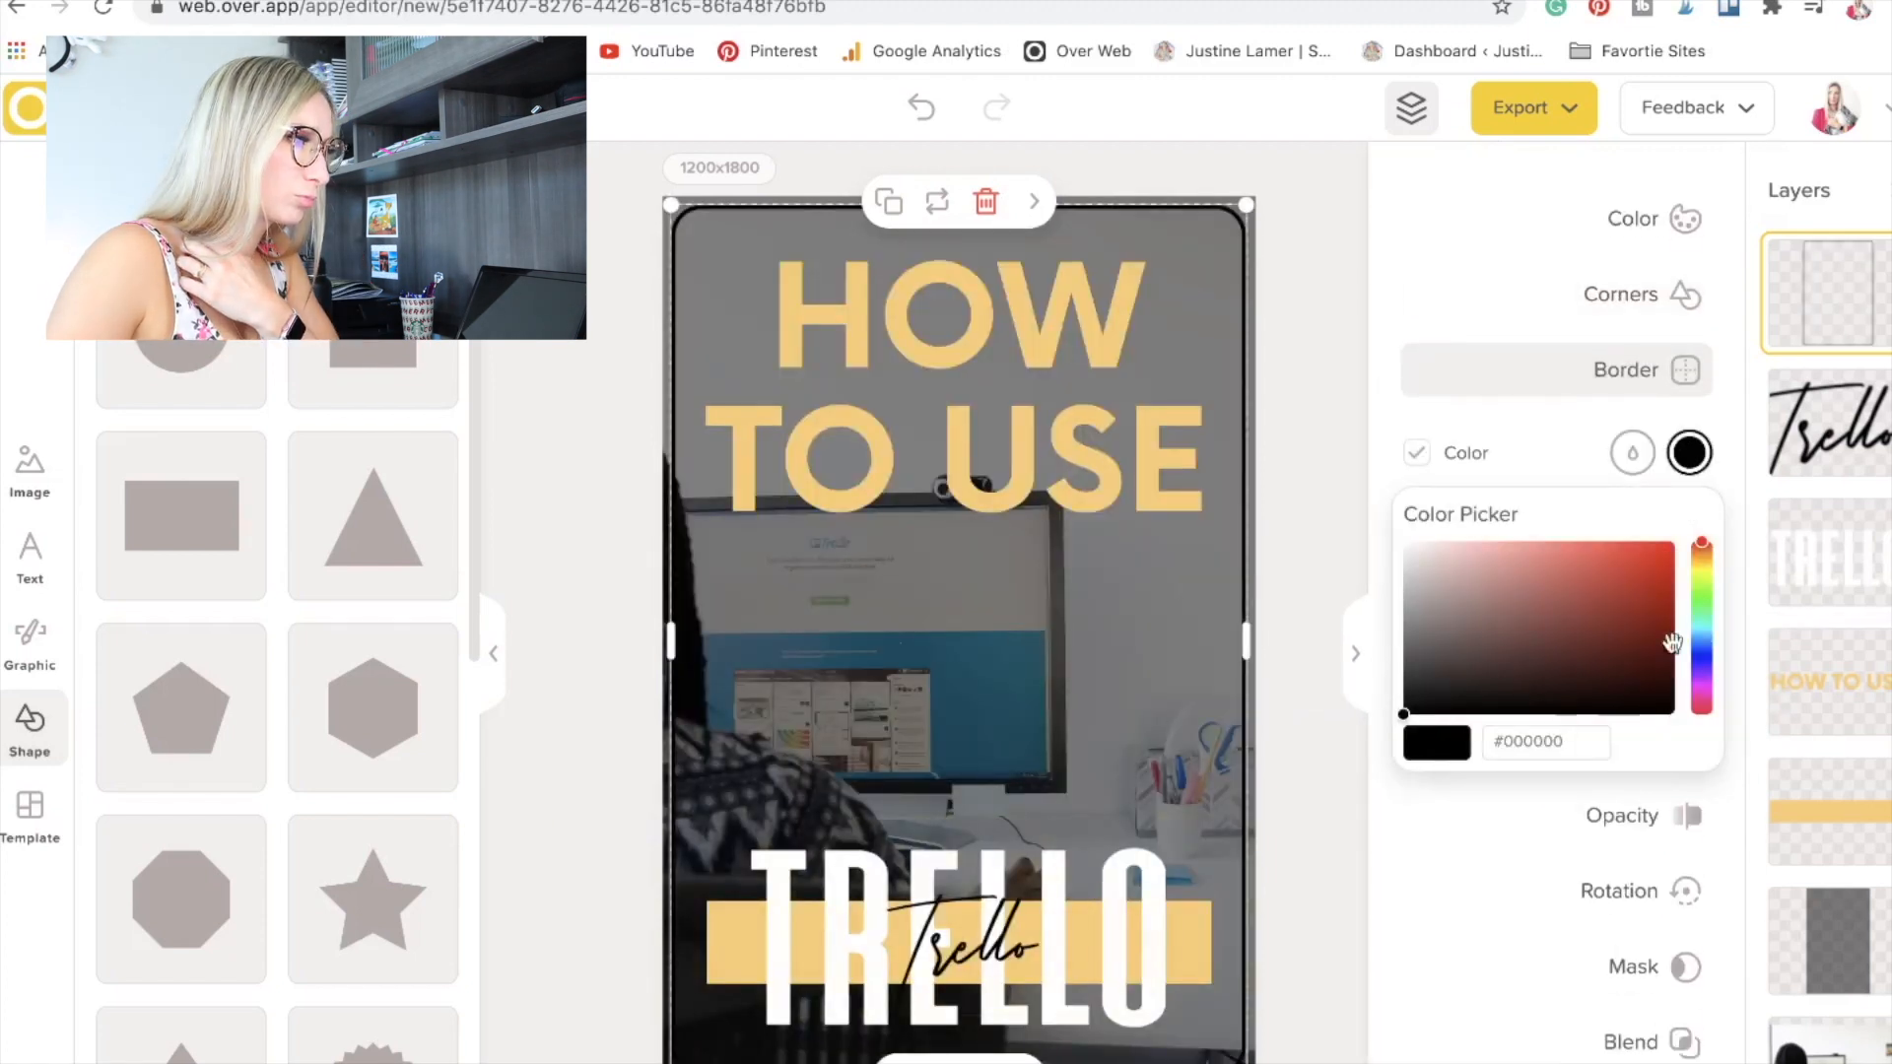
left_click(1703, 594)
left_click_drag(1404, 712, 1355, 516)
Make the frame's white border thinner and deselect the frame.
left_click(1616, 816)
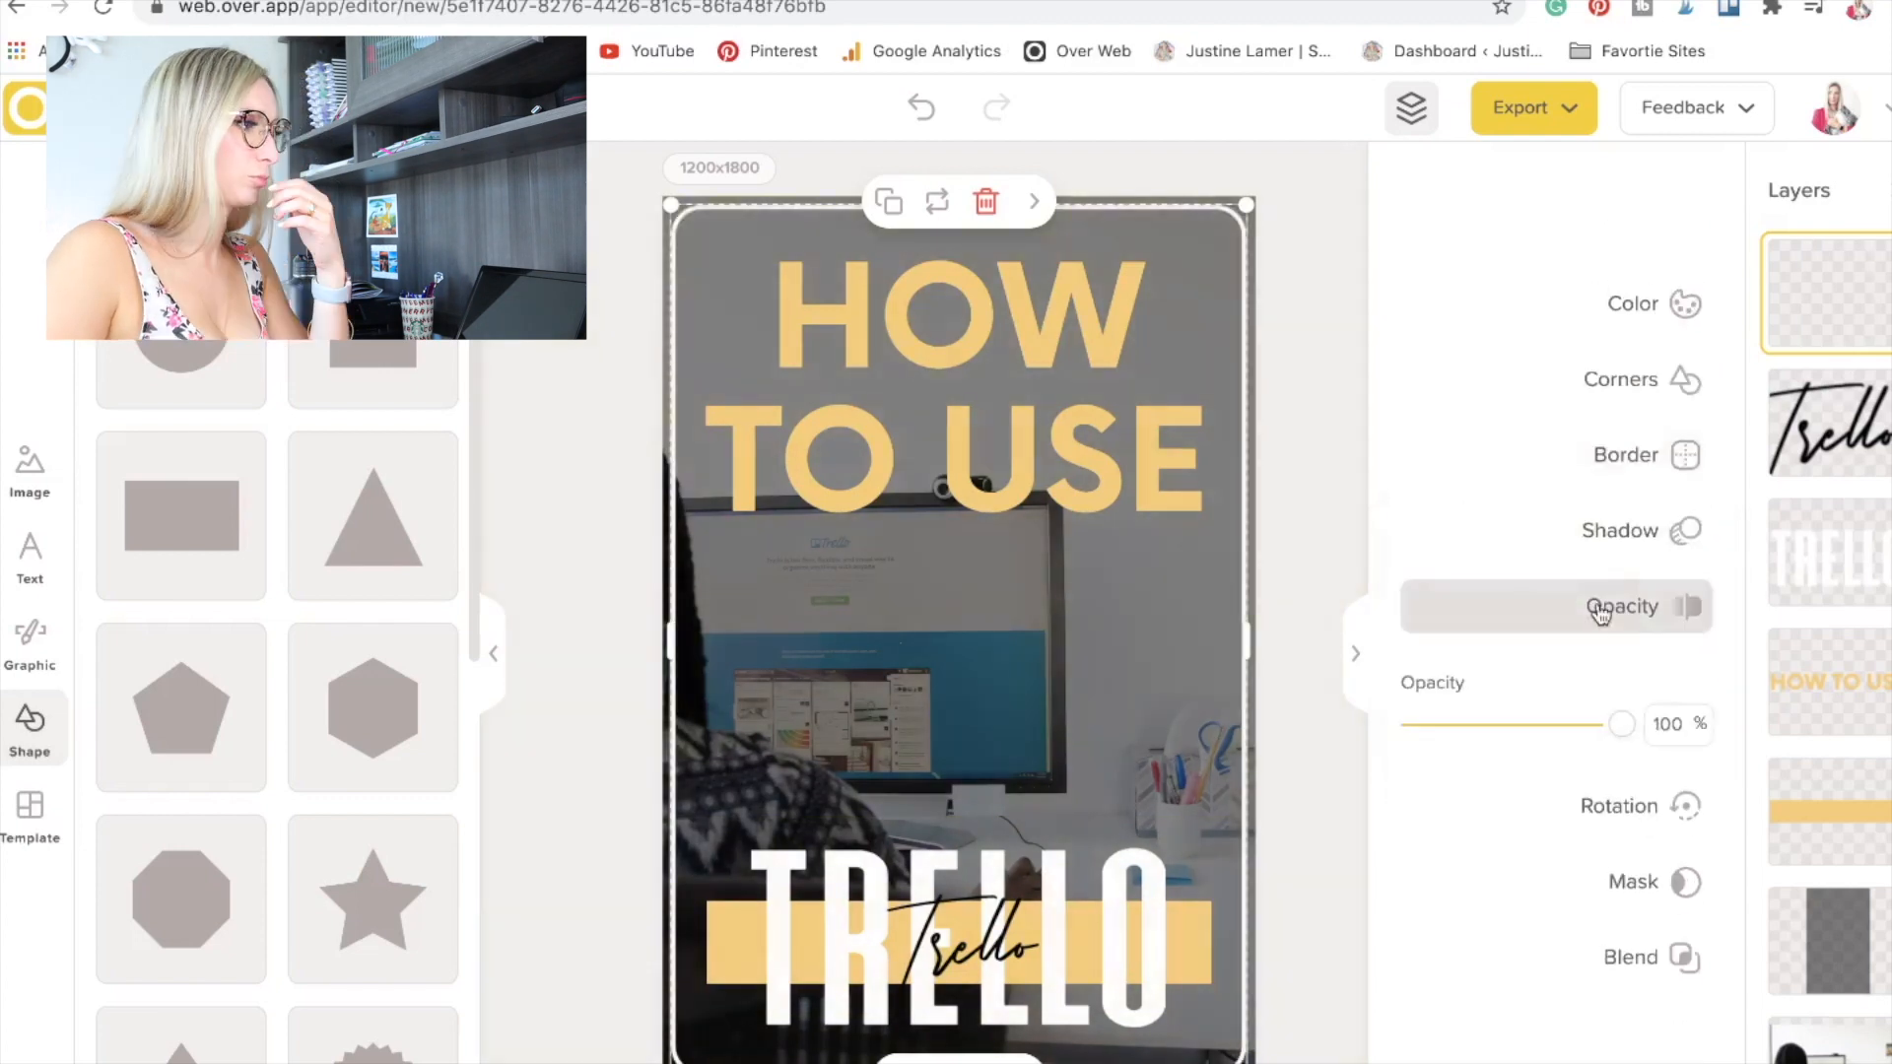
left_click(1626, 453)
left_click_drag(1411, 666, 1409, 660)
left_click(1682, 317)
left_click(1014, 680)
left_click(729, 529)
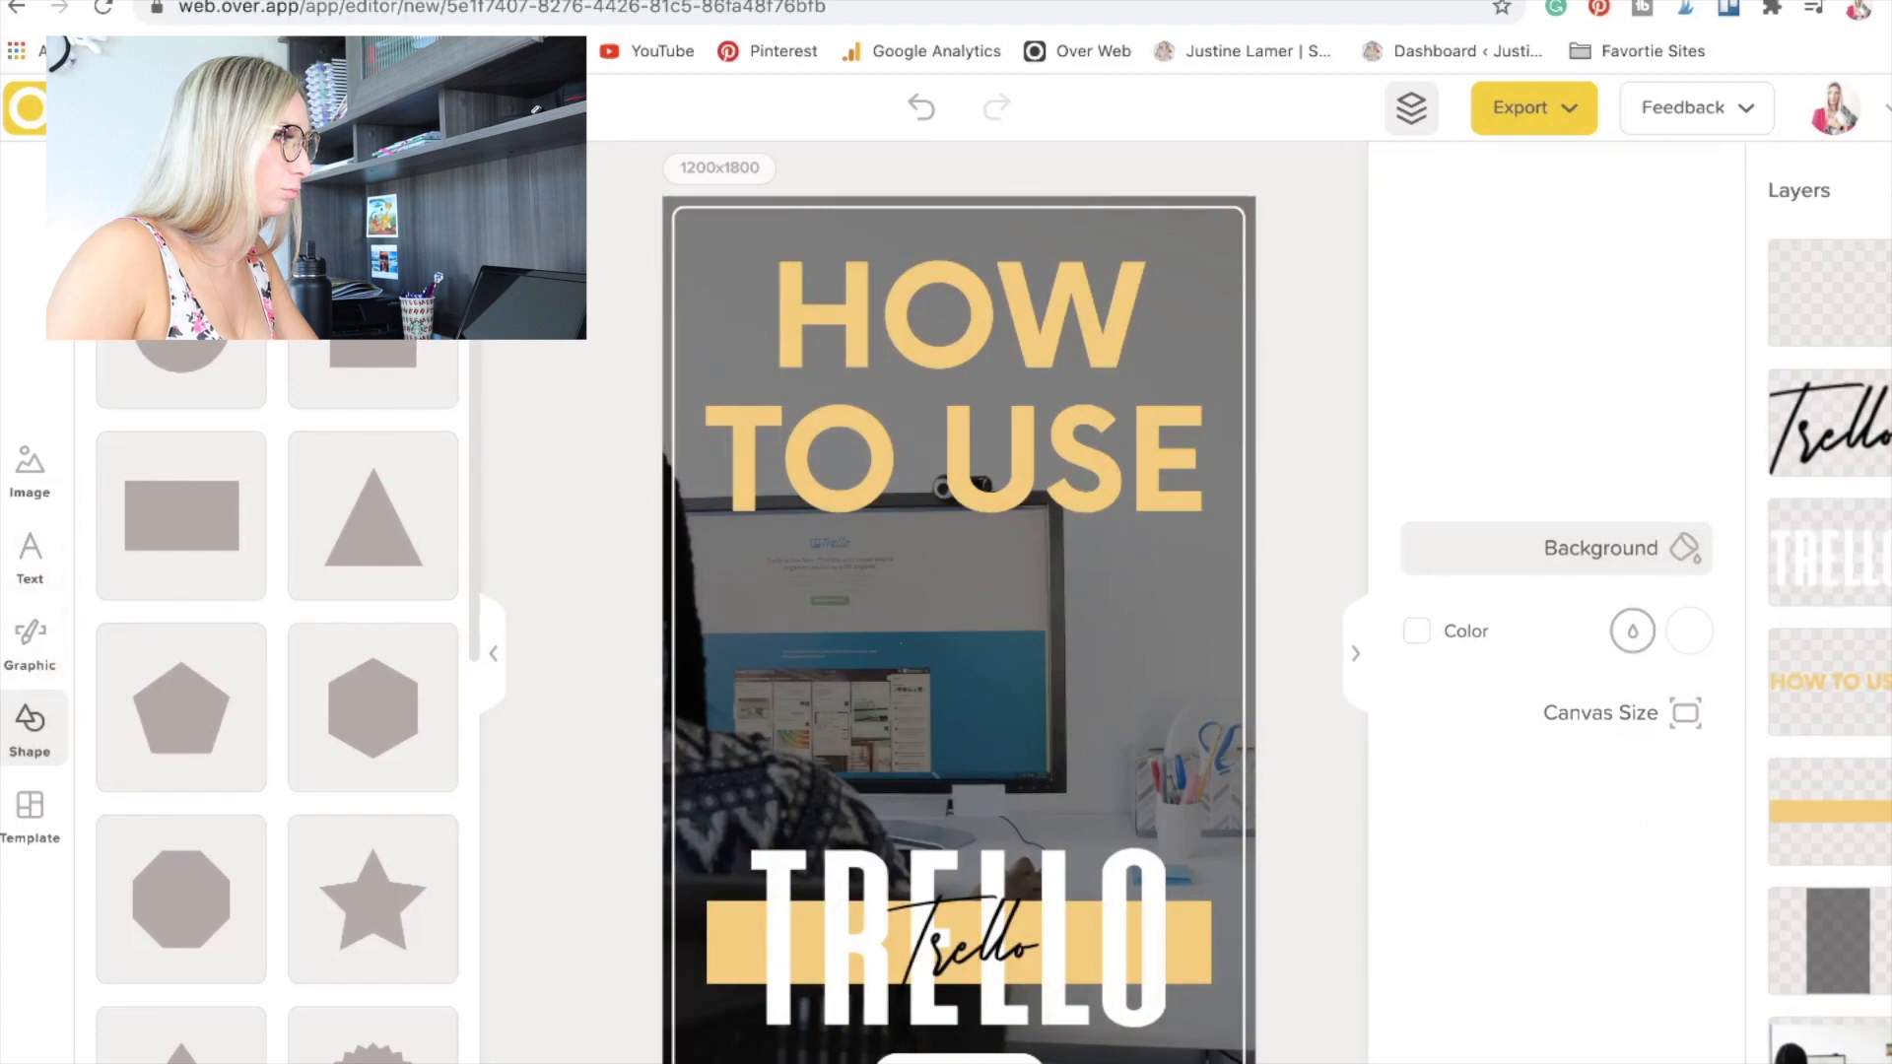
Search the web for "mack book pro png" in a new browser tab and browse the image results.
key("ctrl+t")
type("mack book pro png")
key("Return")
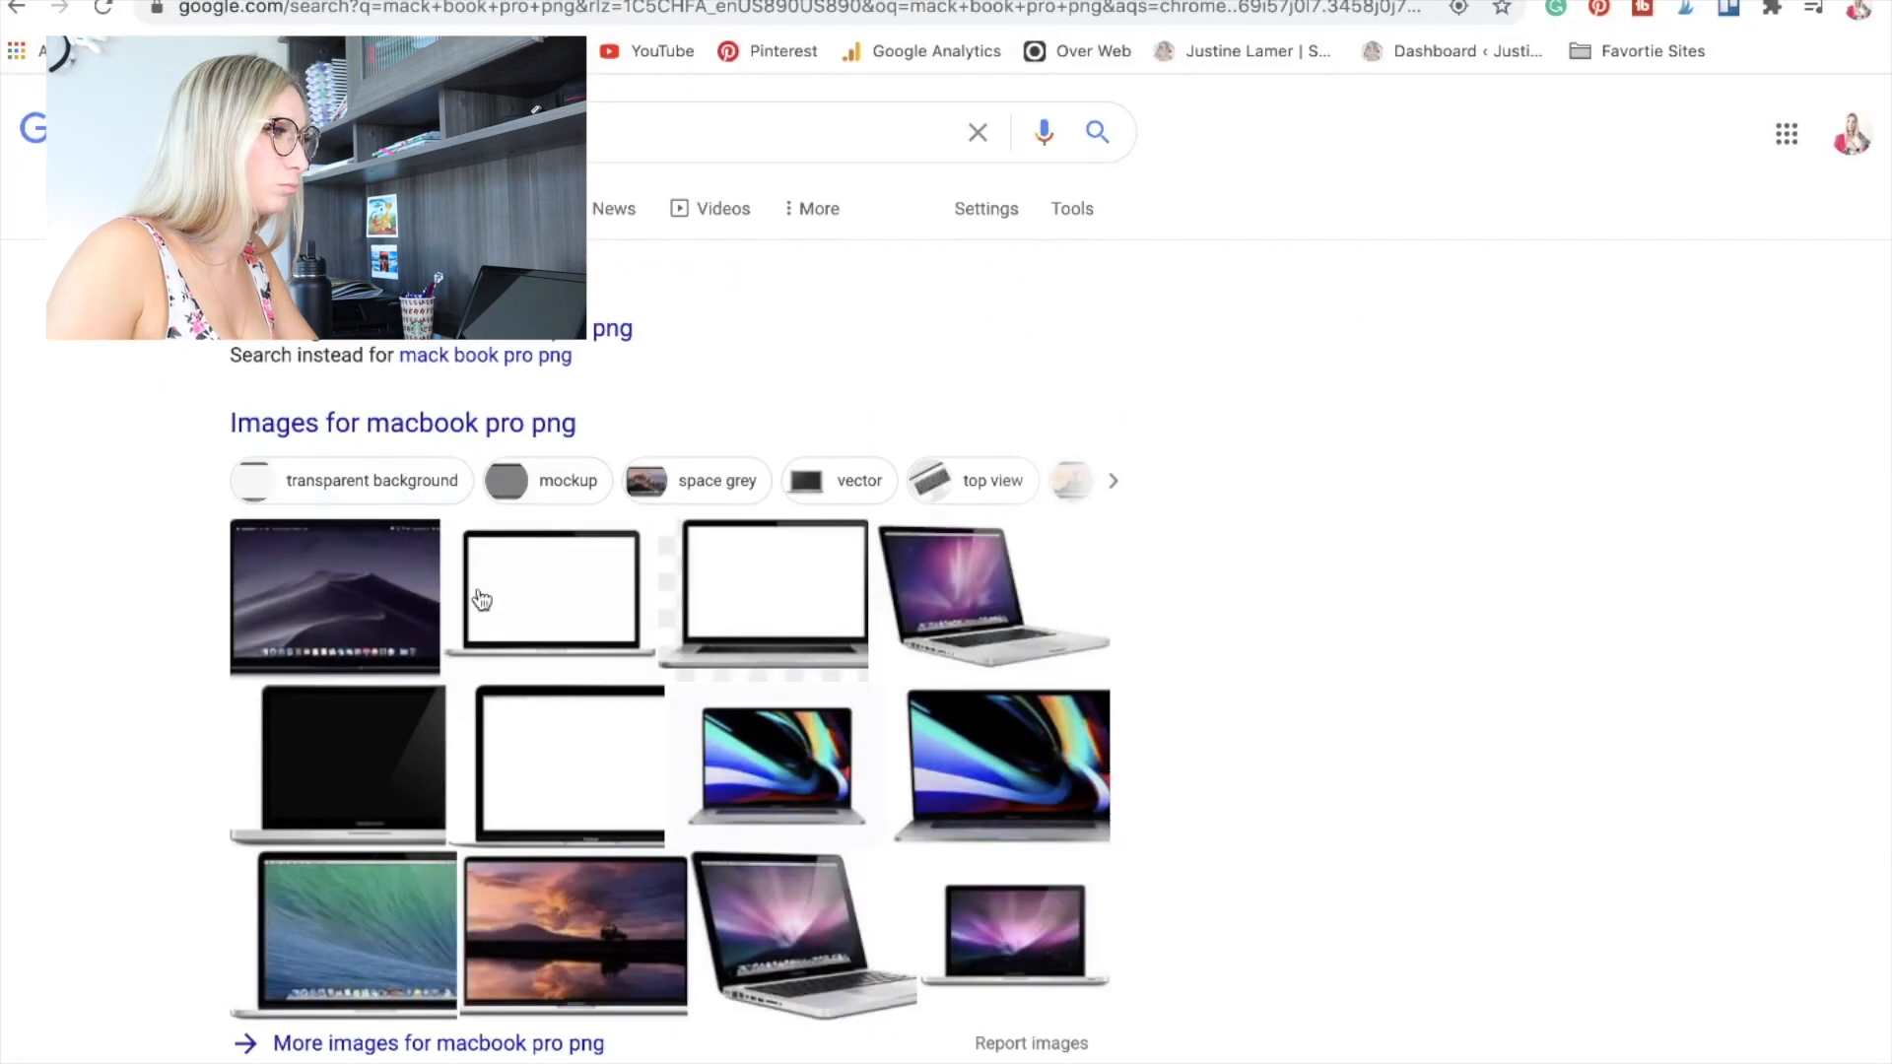
left_click(480, 599)
left_click(951, 929)
scroll(1239, 903, "down", 6)
scroll(833, 480, "up", 4)
scroll(828, 480, "up", 2)
Save the Vippng MacBook Pro template image with the blank white screen to the computer.
key("ctrl+w")
right_click(1370, 378)
left_click(1468, 580)
right_click(1231, 335)
left_click(1413, 542)
left_click(1114, 181)
Switch back to the Over editor and upload the saved blank-screen laptop image onto the pin.
key("ctrl+shift+Tab")
left_click(35, 448)
left_click(242, 317)
left_click(237, 470)
left_click(266, 216)
left_click(422, 20)
left_click(1727, 437)
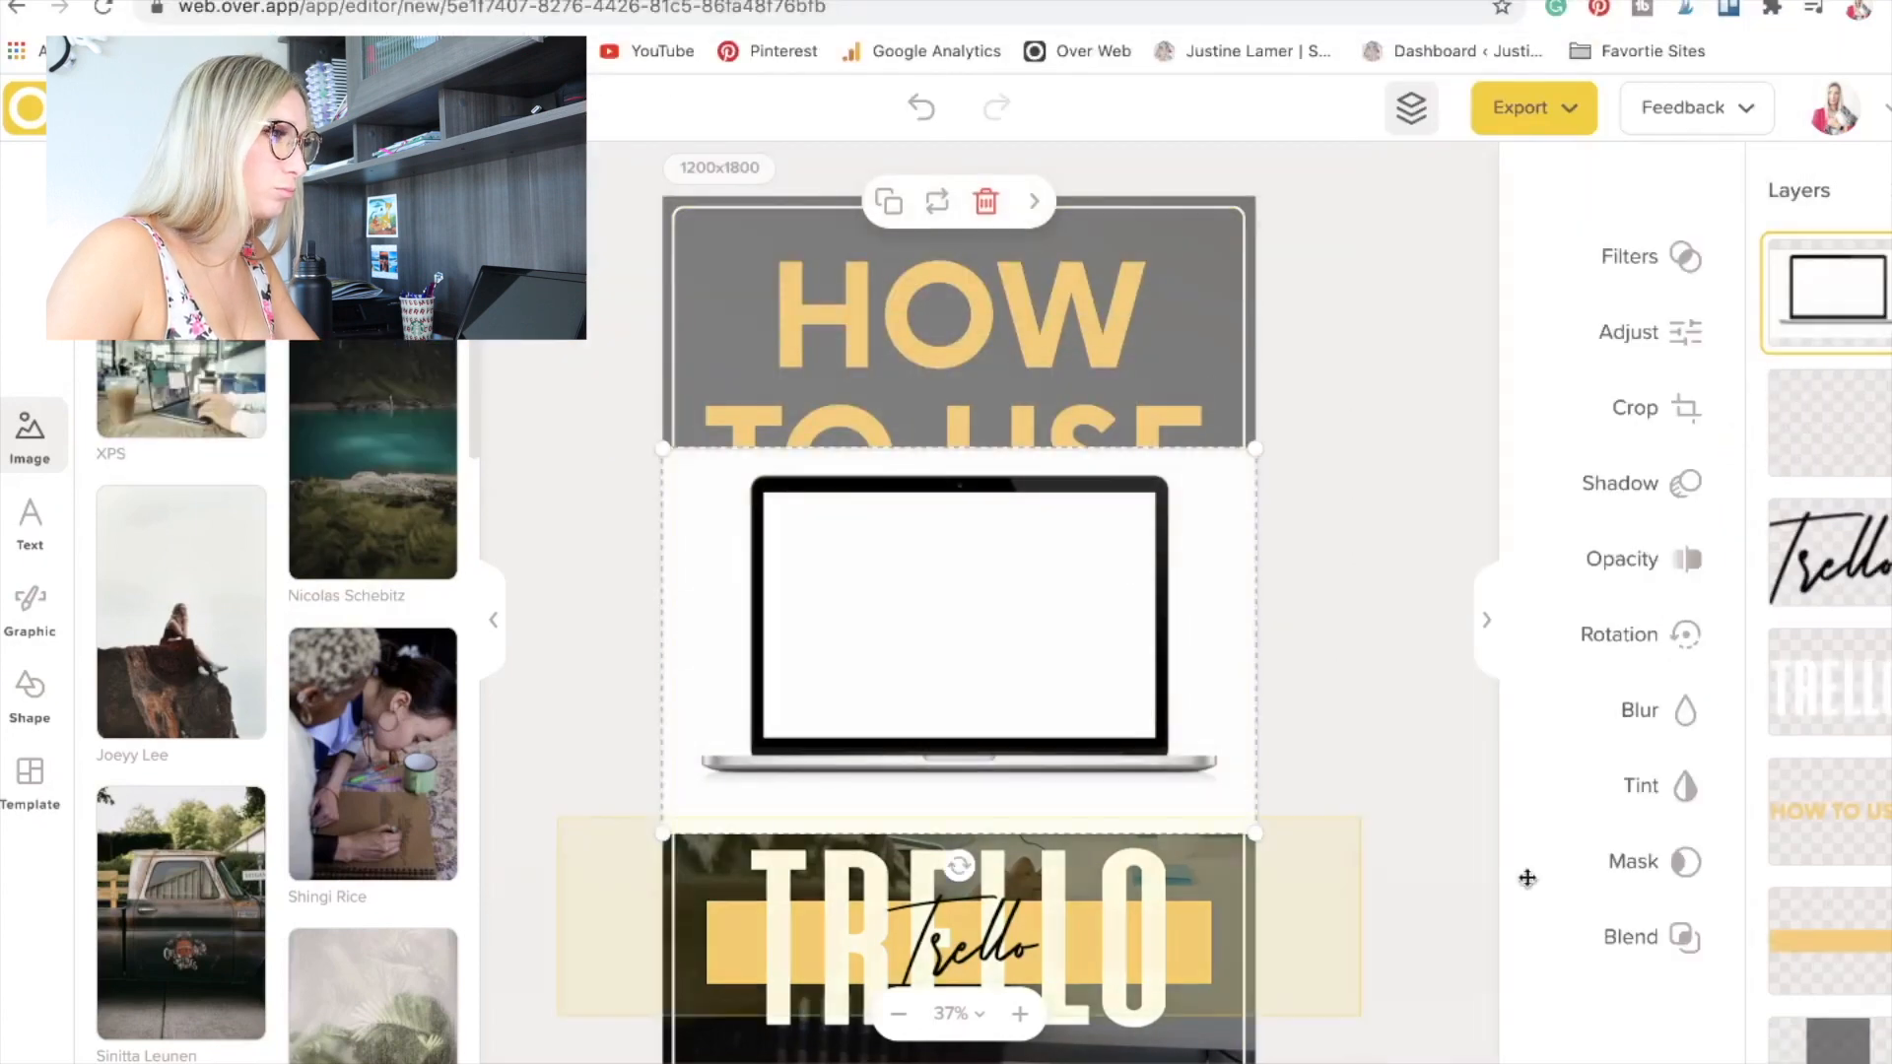
Try Multiply, Overlay and further blend modes on the laptop image, and remove it from the pin.
left_click(1644, 946)
left_click(1562, 867)
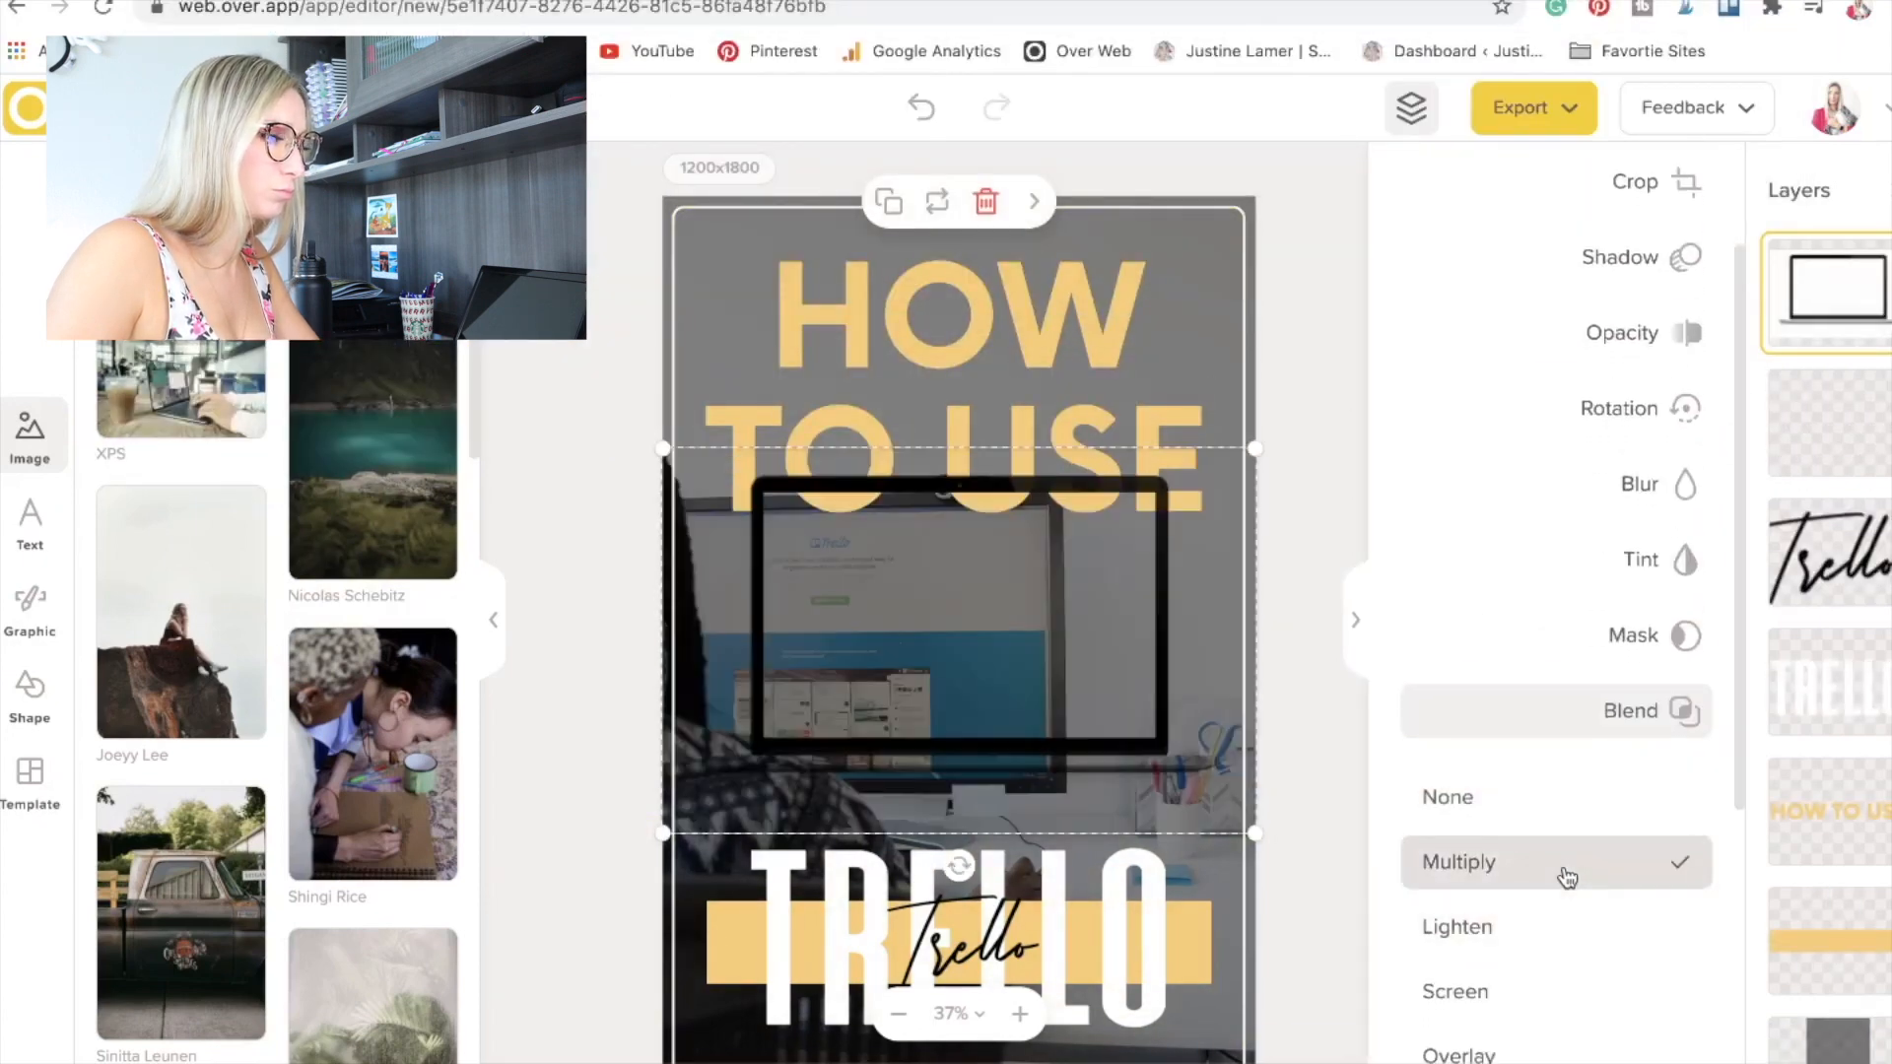
scroll(1563, 933, "down", 3)
left_click(1517, 826)
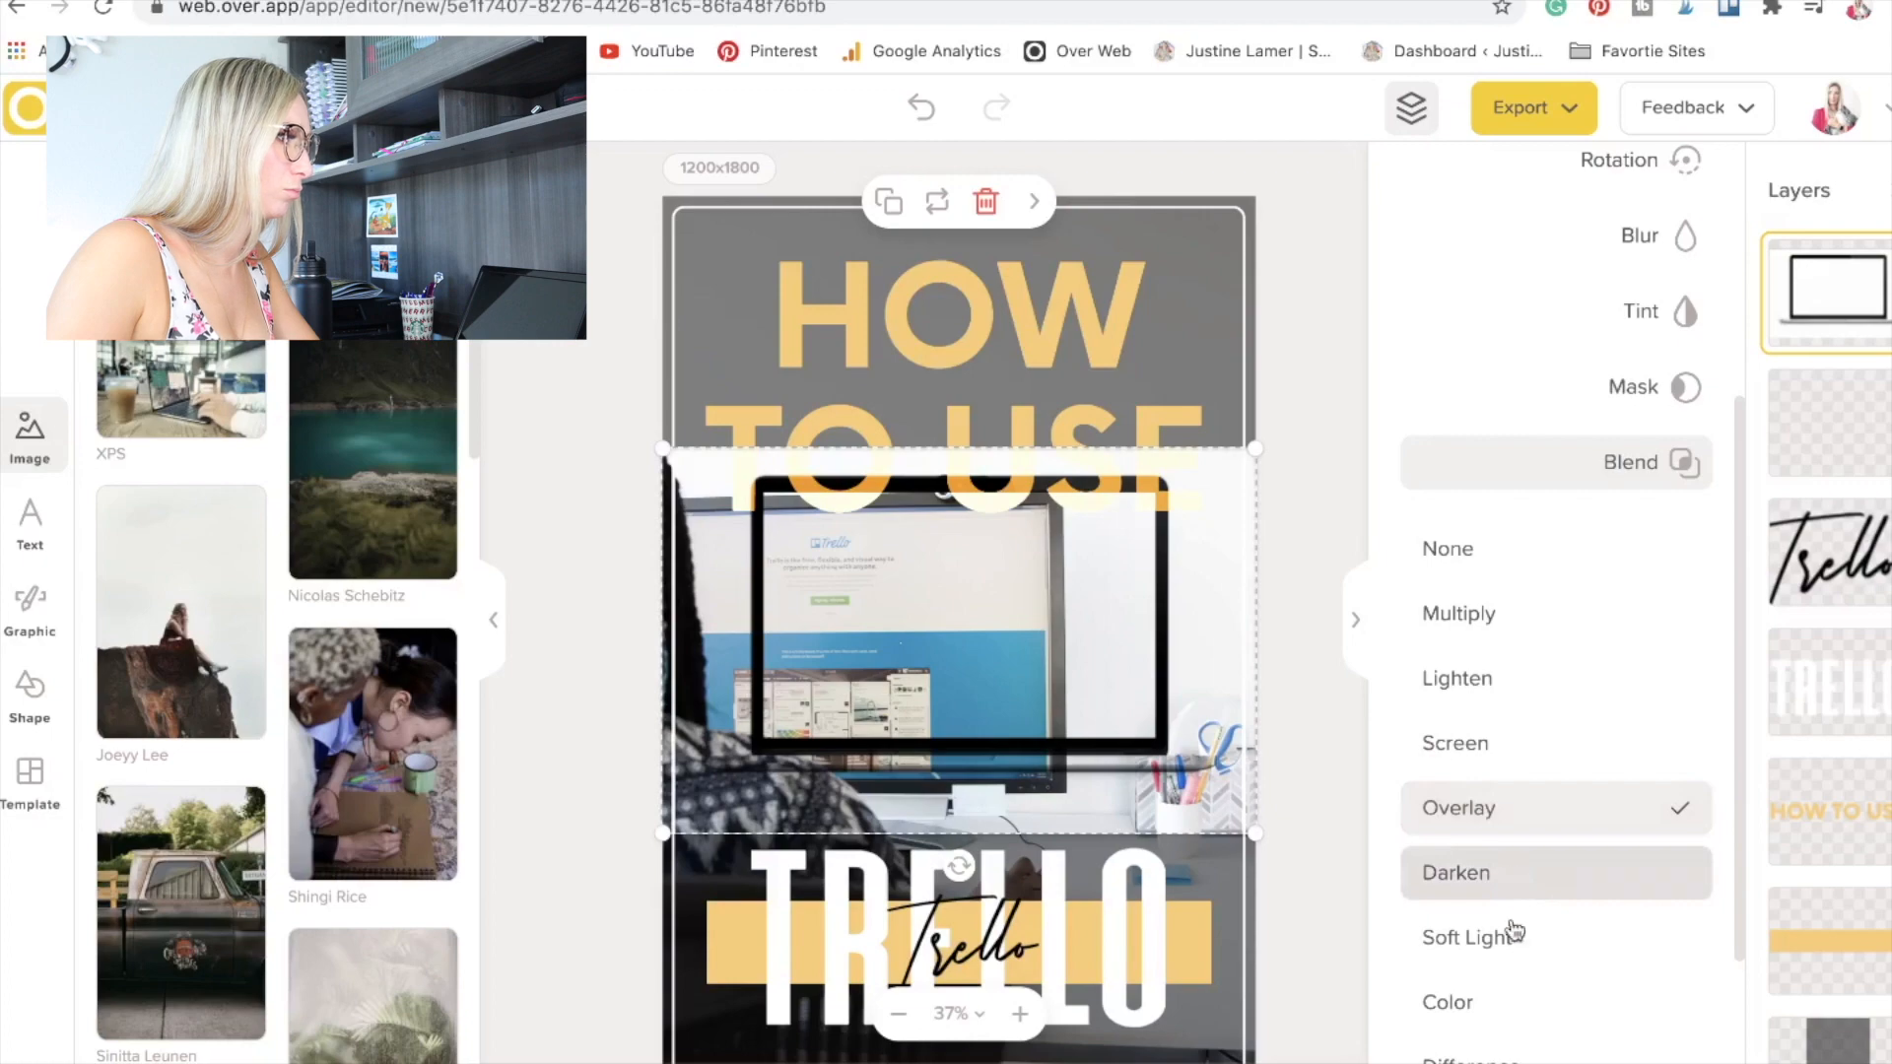
scroll(1512, 929, "down", 2)
left_click(1509, 928)
scroll(1505, 975, "down", 1)
left_click(1505, 1012)
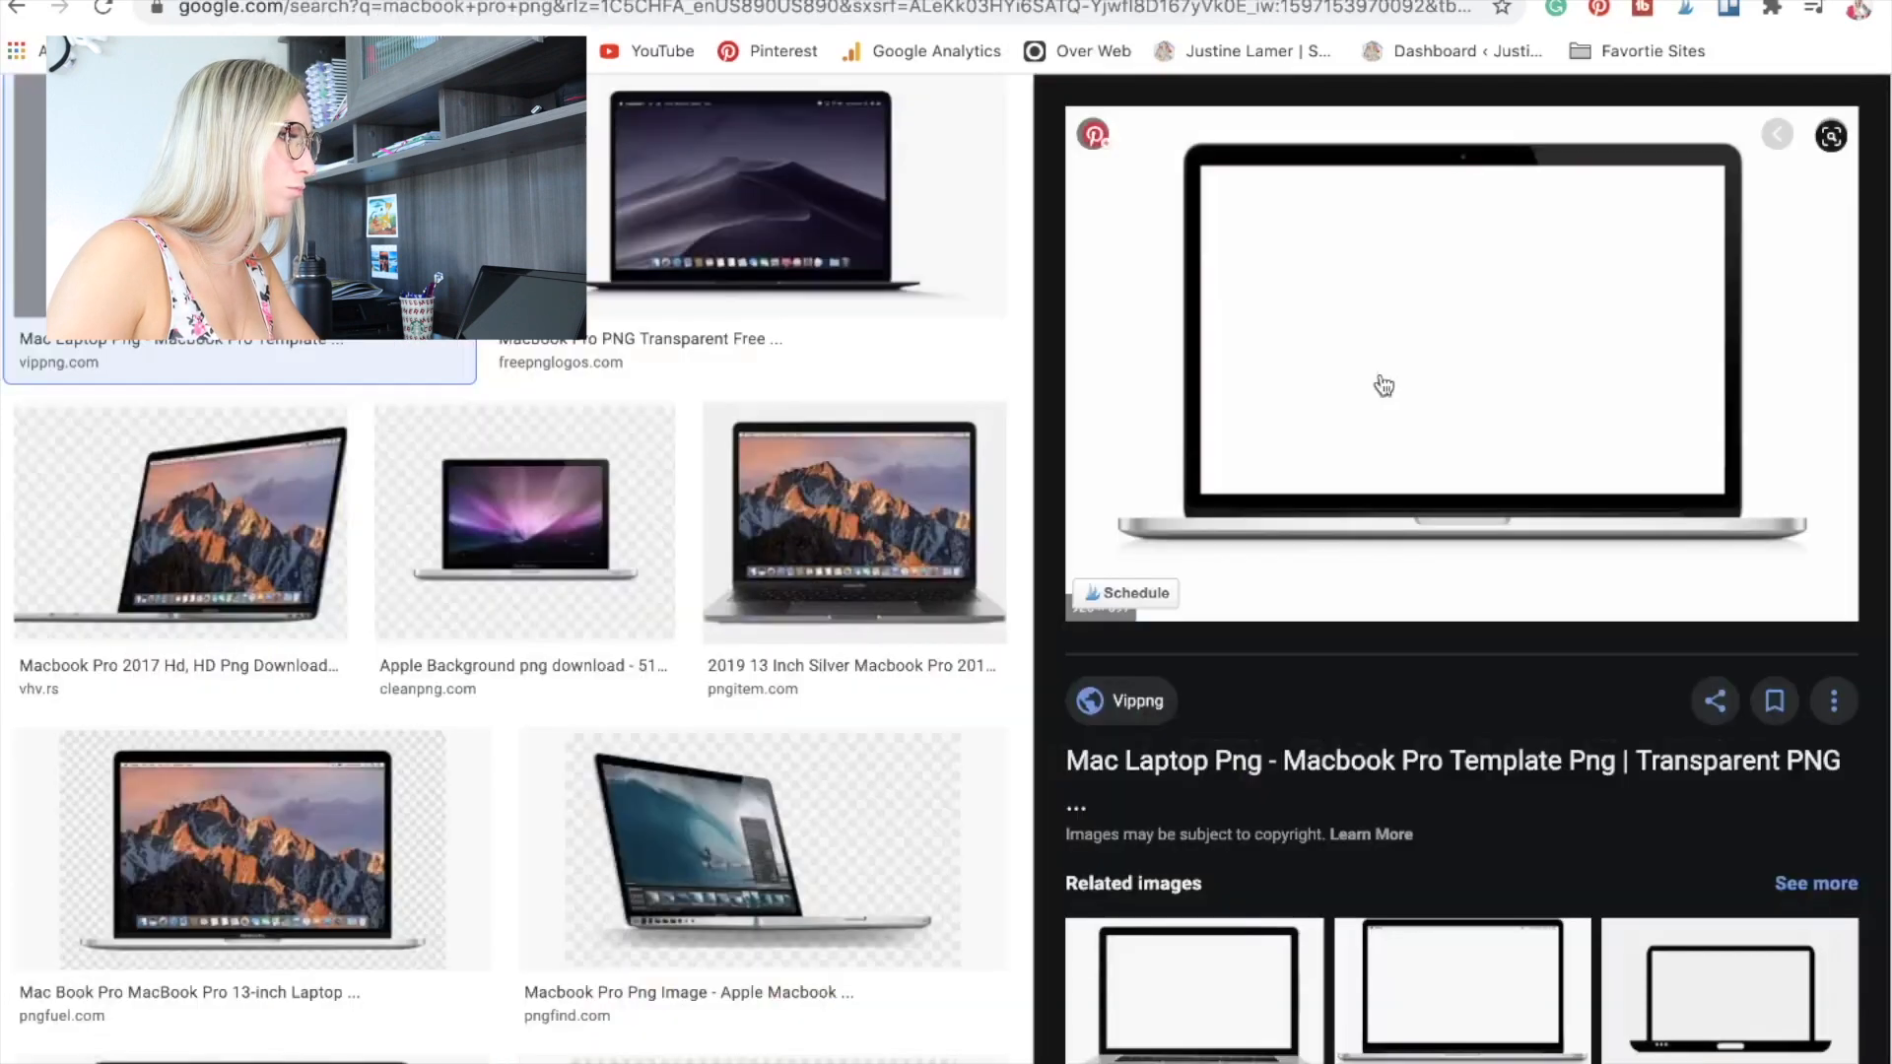
Return to the image results, open the EpiCentro Festival MacBook Pro template, check its save format and cancel saving.
scroll(823, 676, "down", 5)
scroll(827, 676, "down", 10)
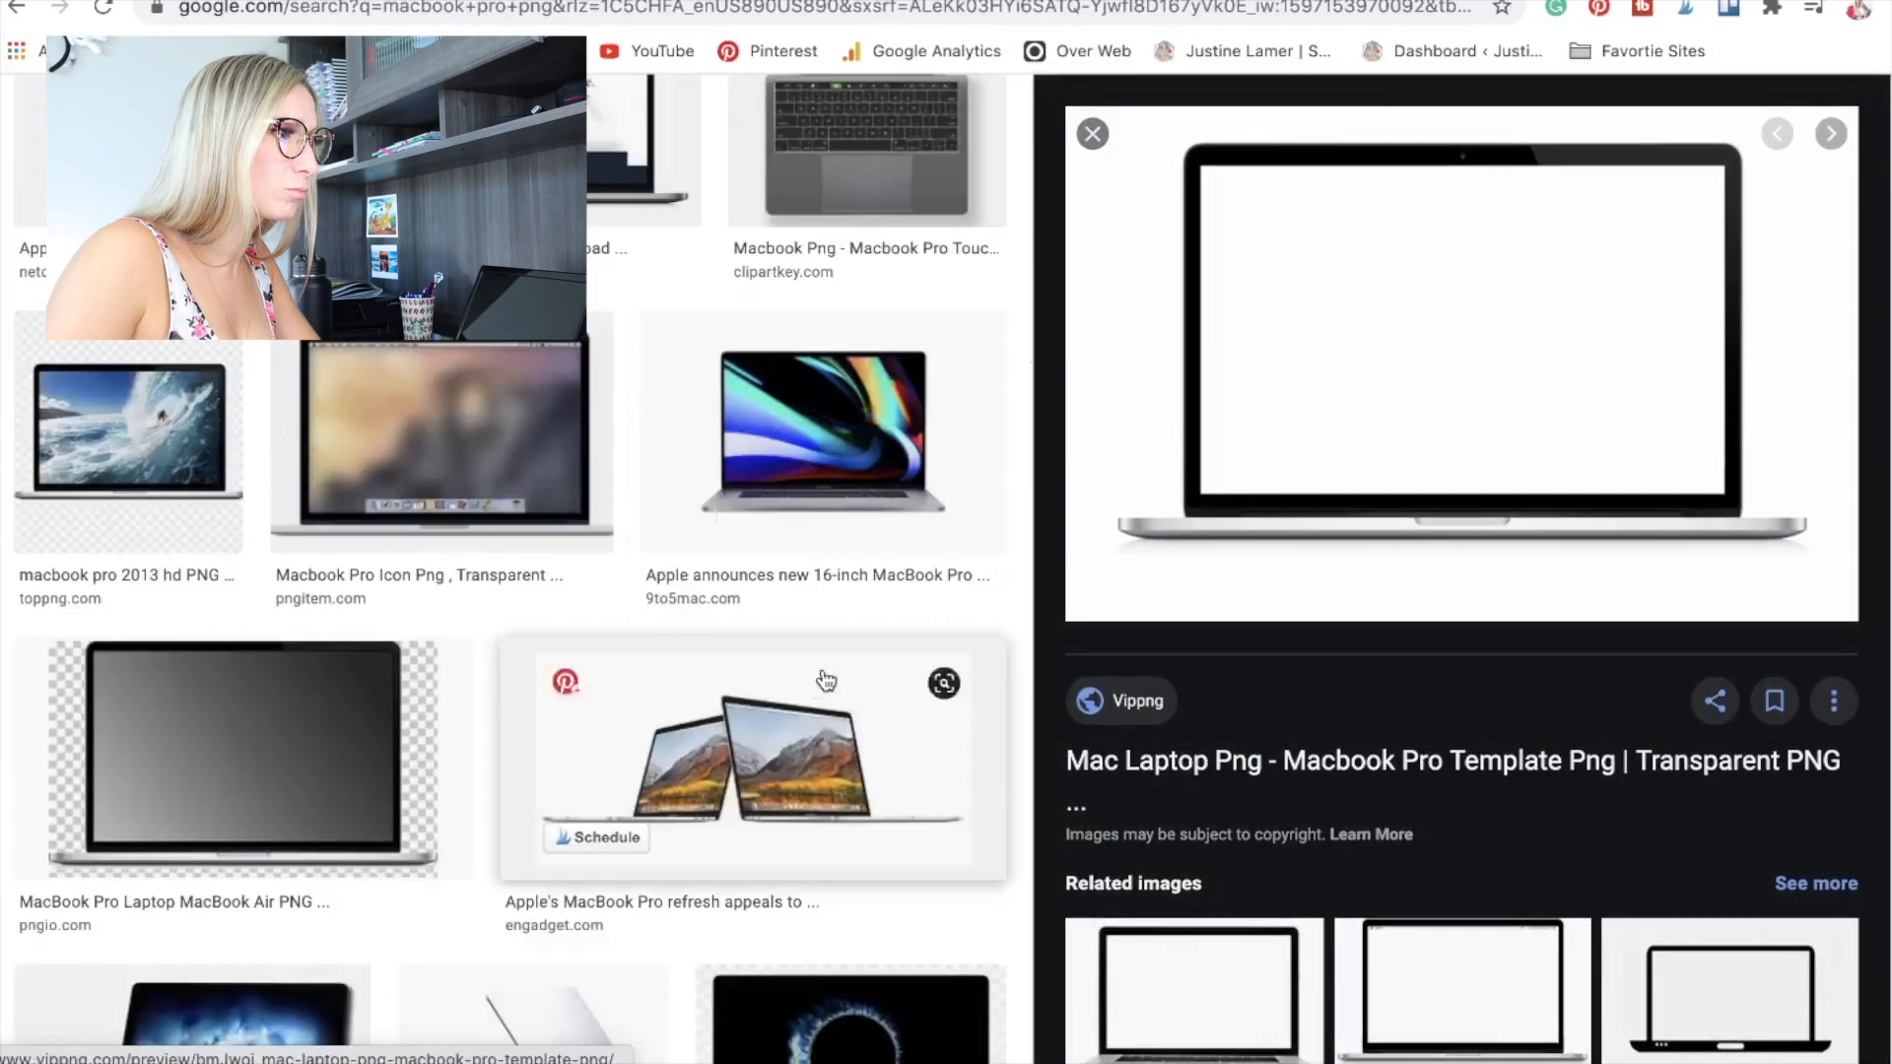
scroll(926, 756, "down", 10)
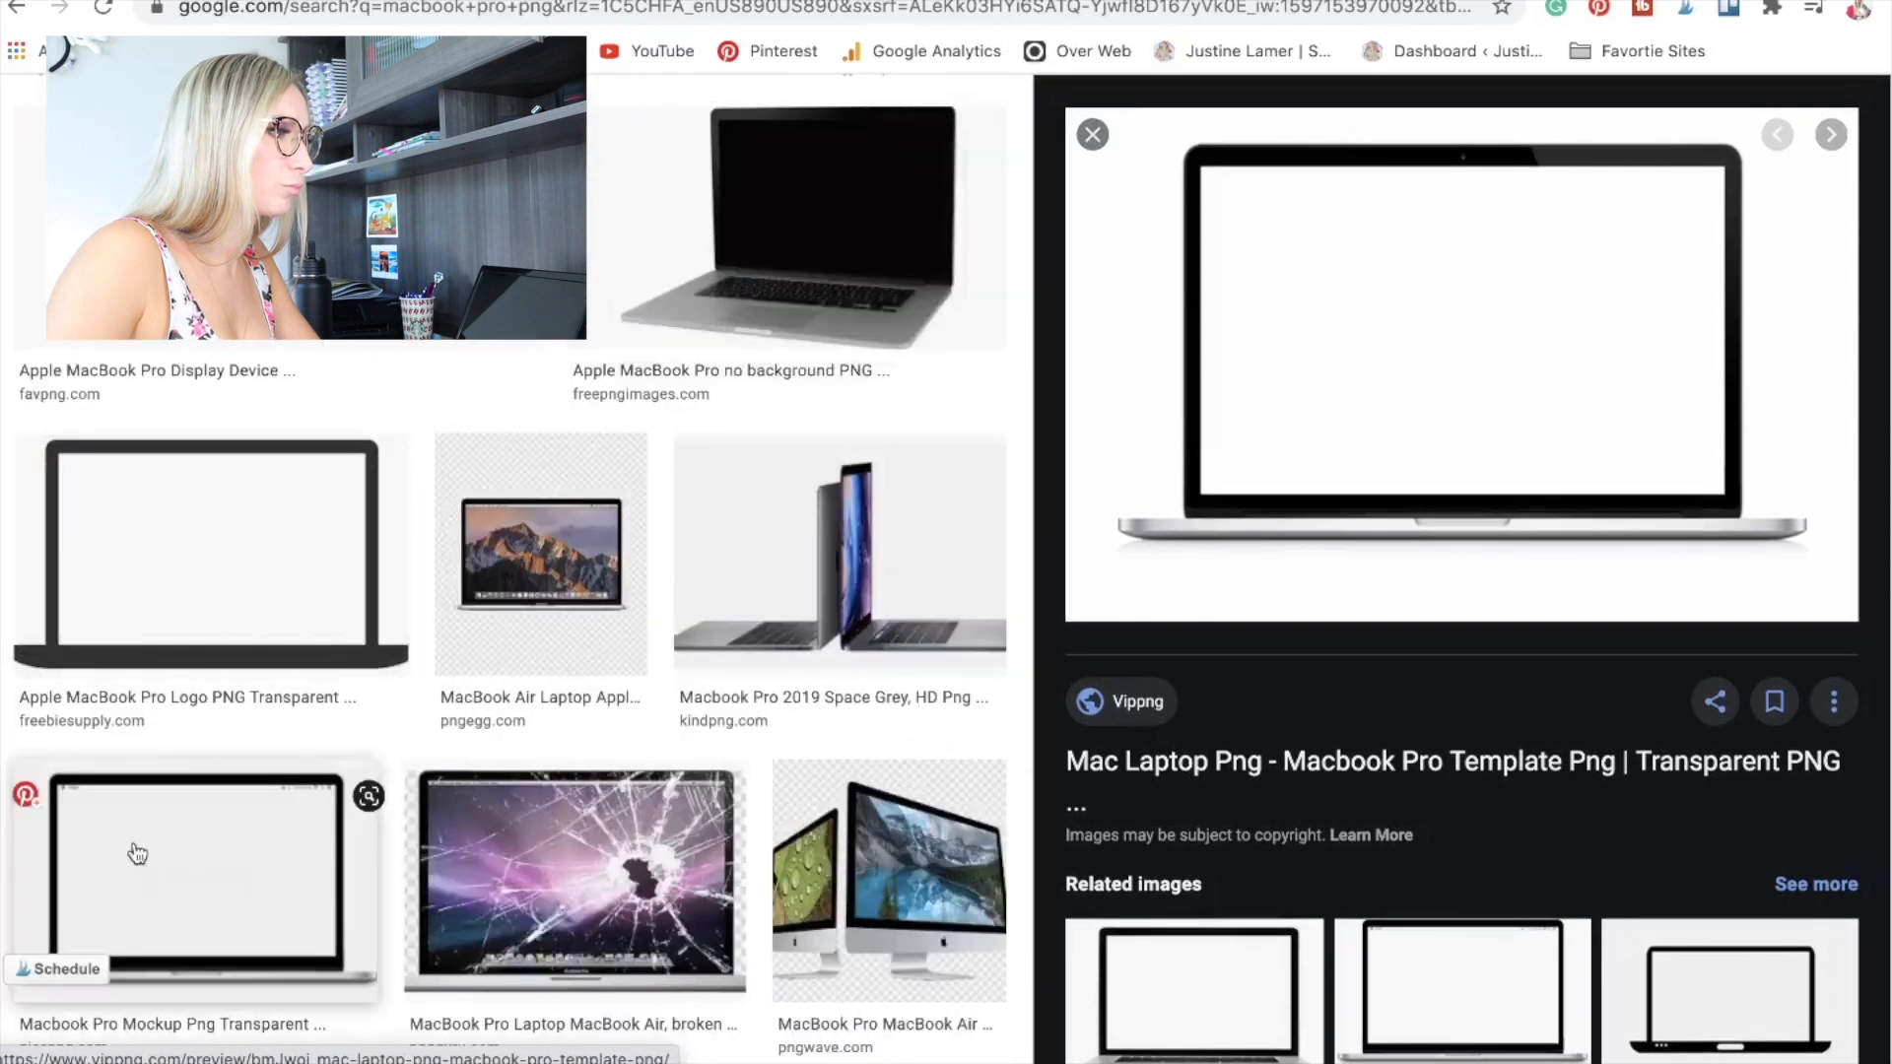
left_click(135, 854)
left_click(1716, 986)
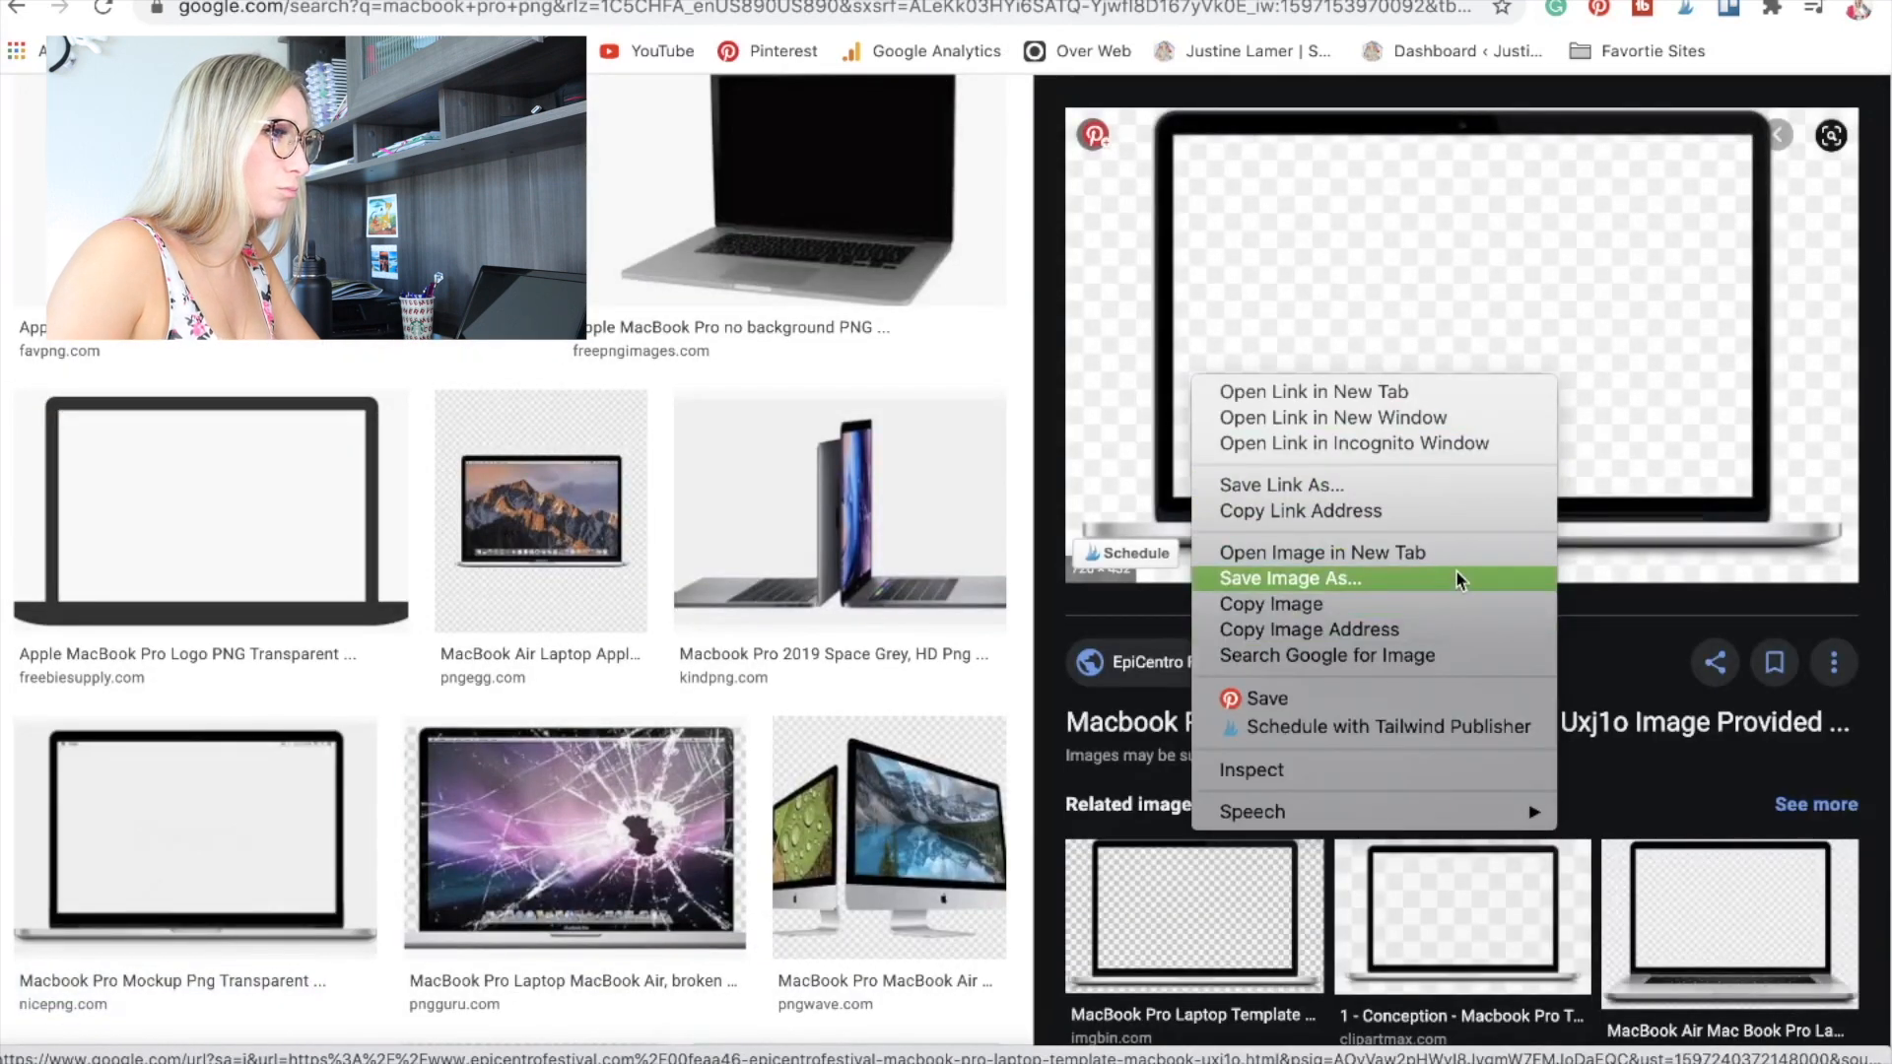
left_click(1434, 581)
left_click(1043, 112)
left_click(1042, 112)
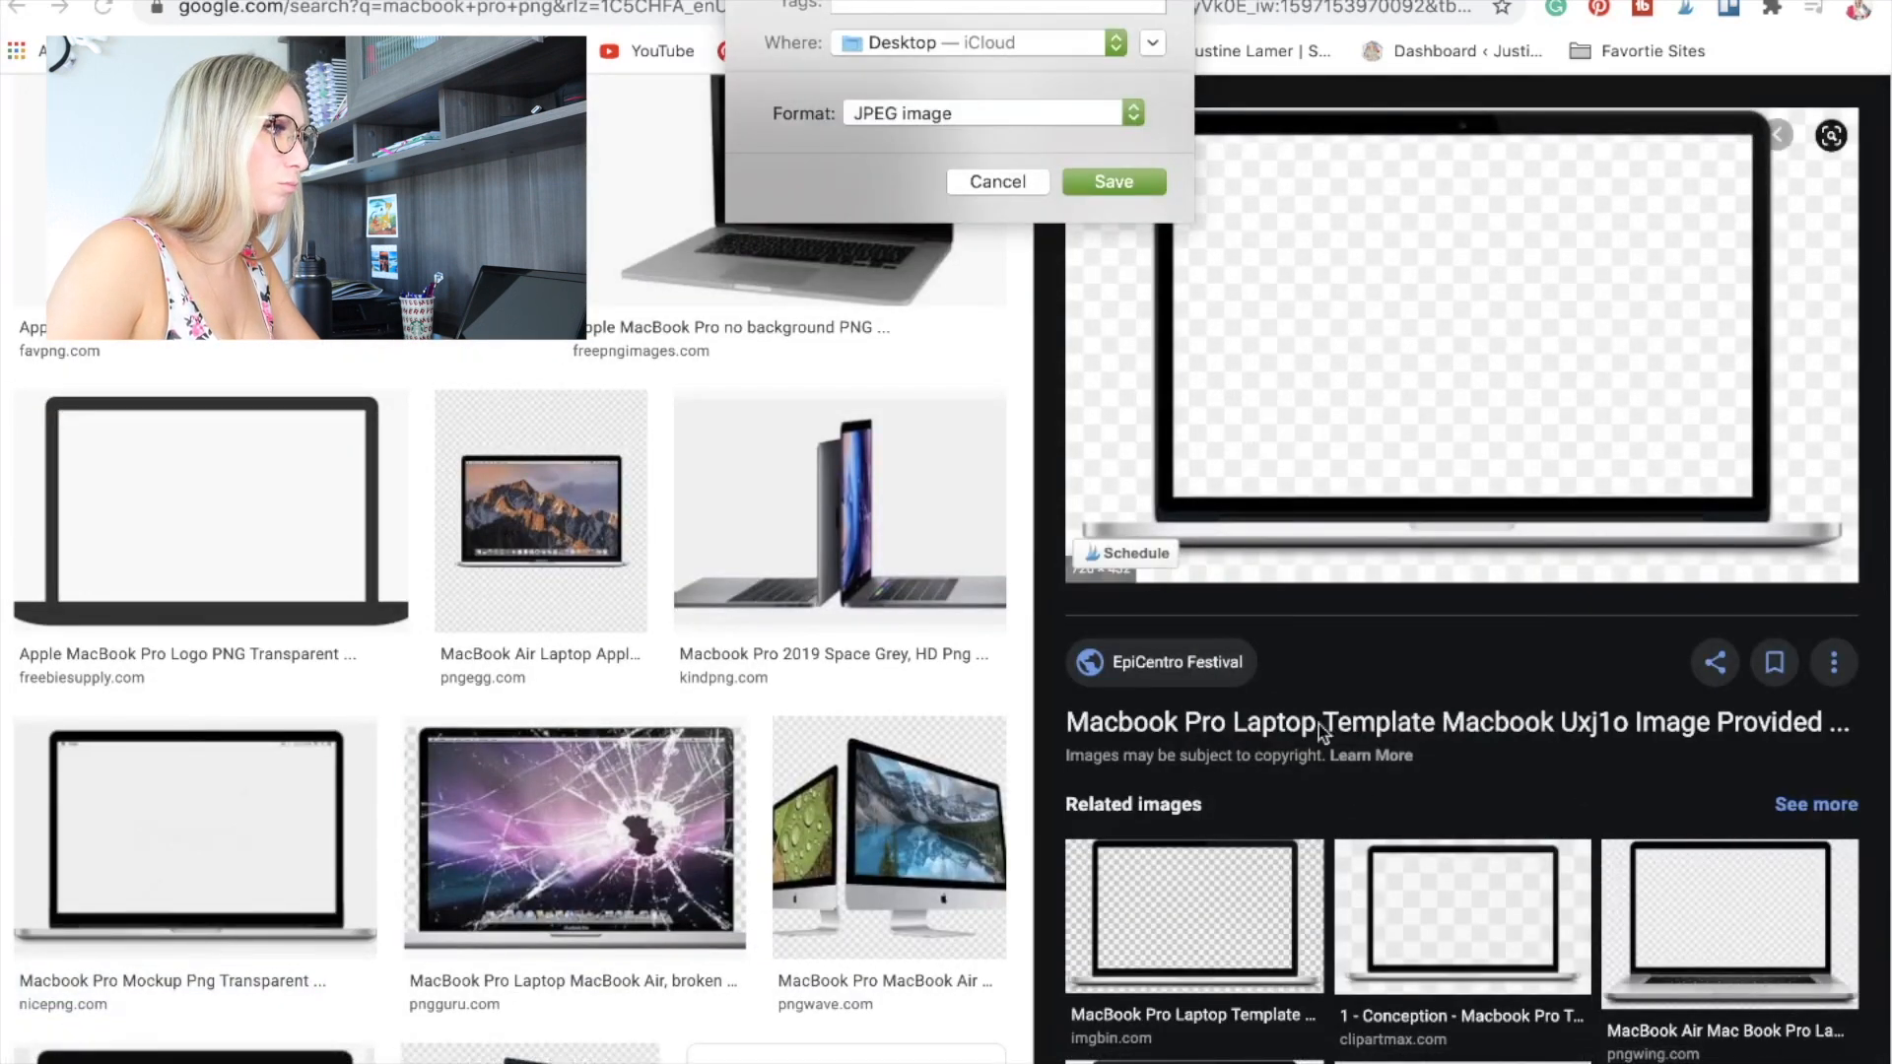
key("Escape")
Open the related IMGBIN MacBook Pro template and try to save it.
left_click(1225, 936)
right_click(1279, 409)
left_click(1389, 616)
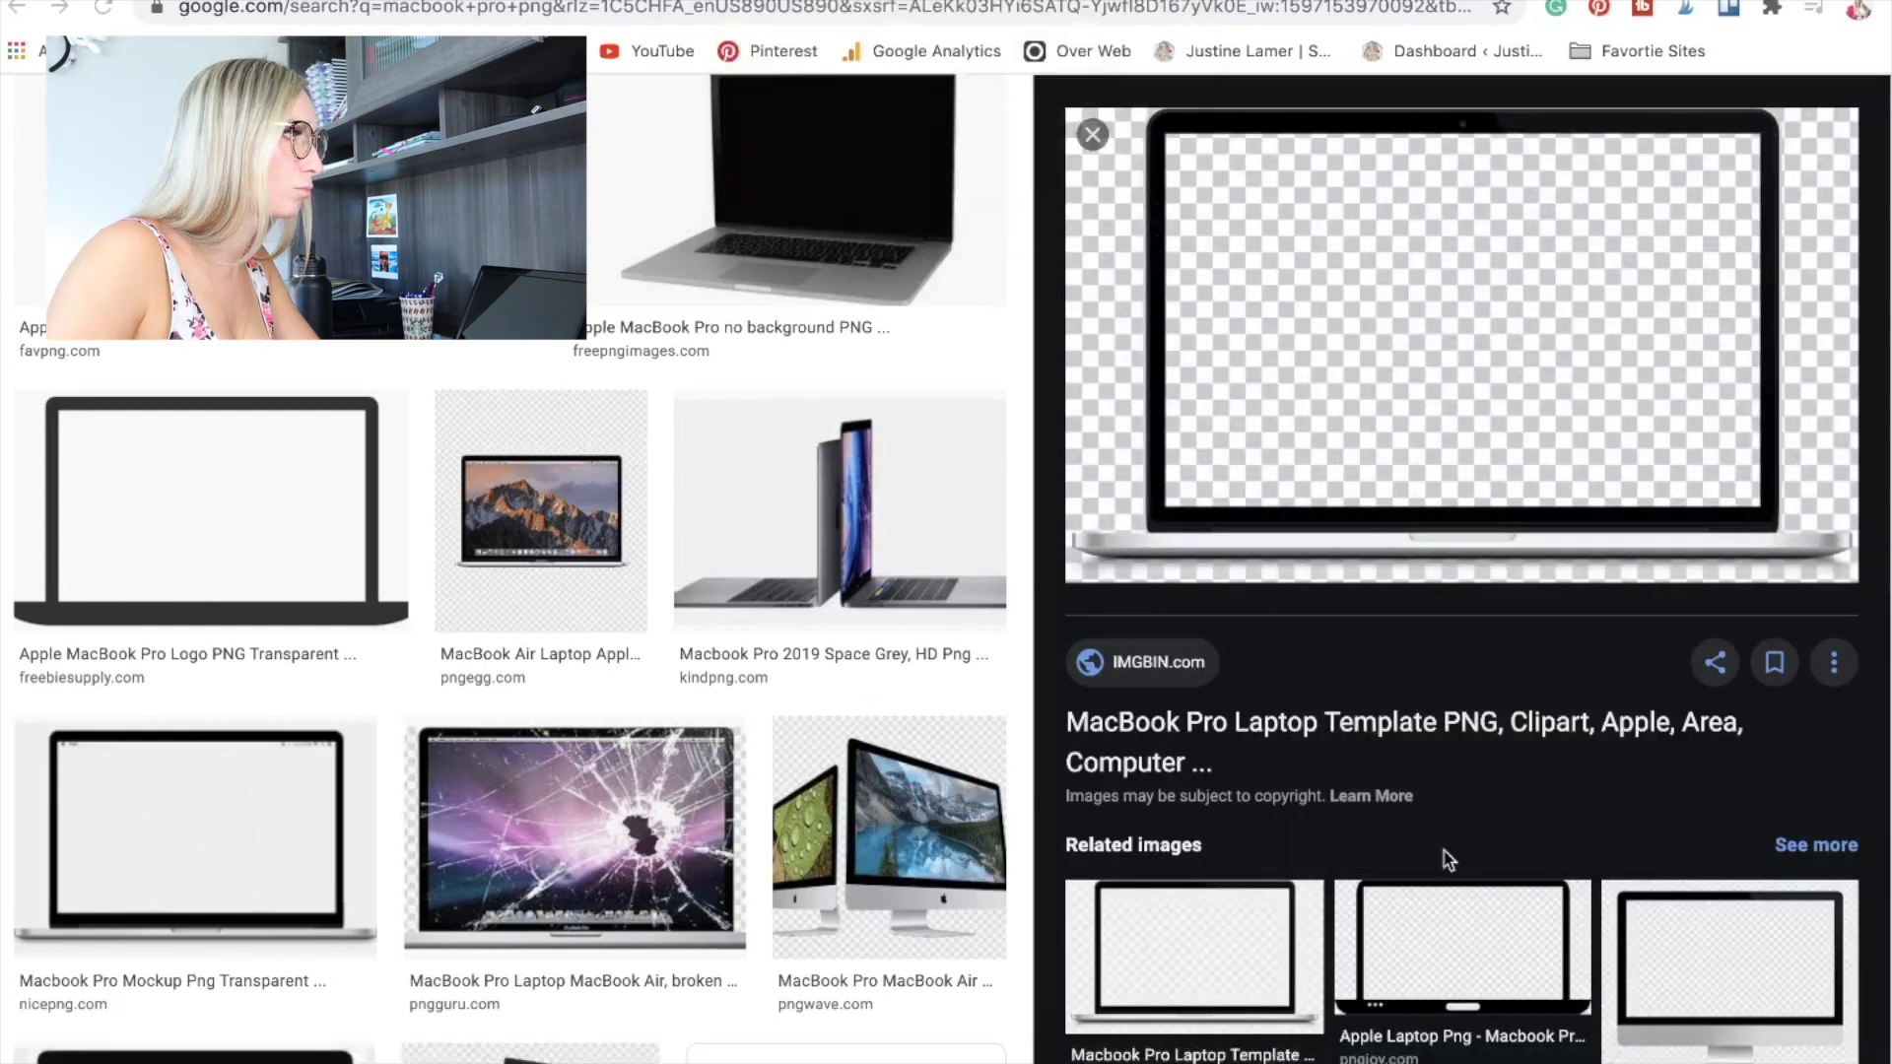
Save the related PNGWing MacBook laptop image and upload it onto the pin in Over.
left_click(1462, 951)
left_click(1704, 871)
right_click(1333, 439)
left_click(1455, 651)
left_click(1153, 182)
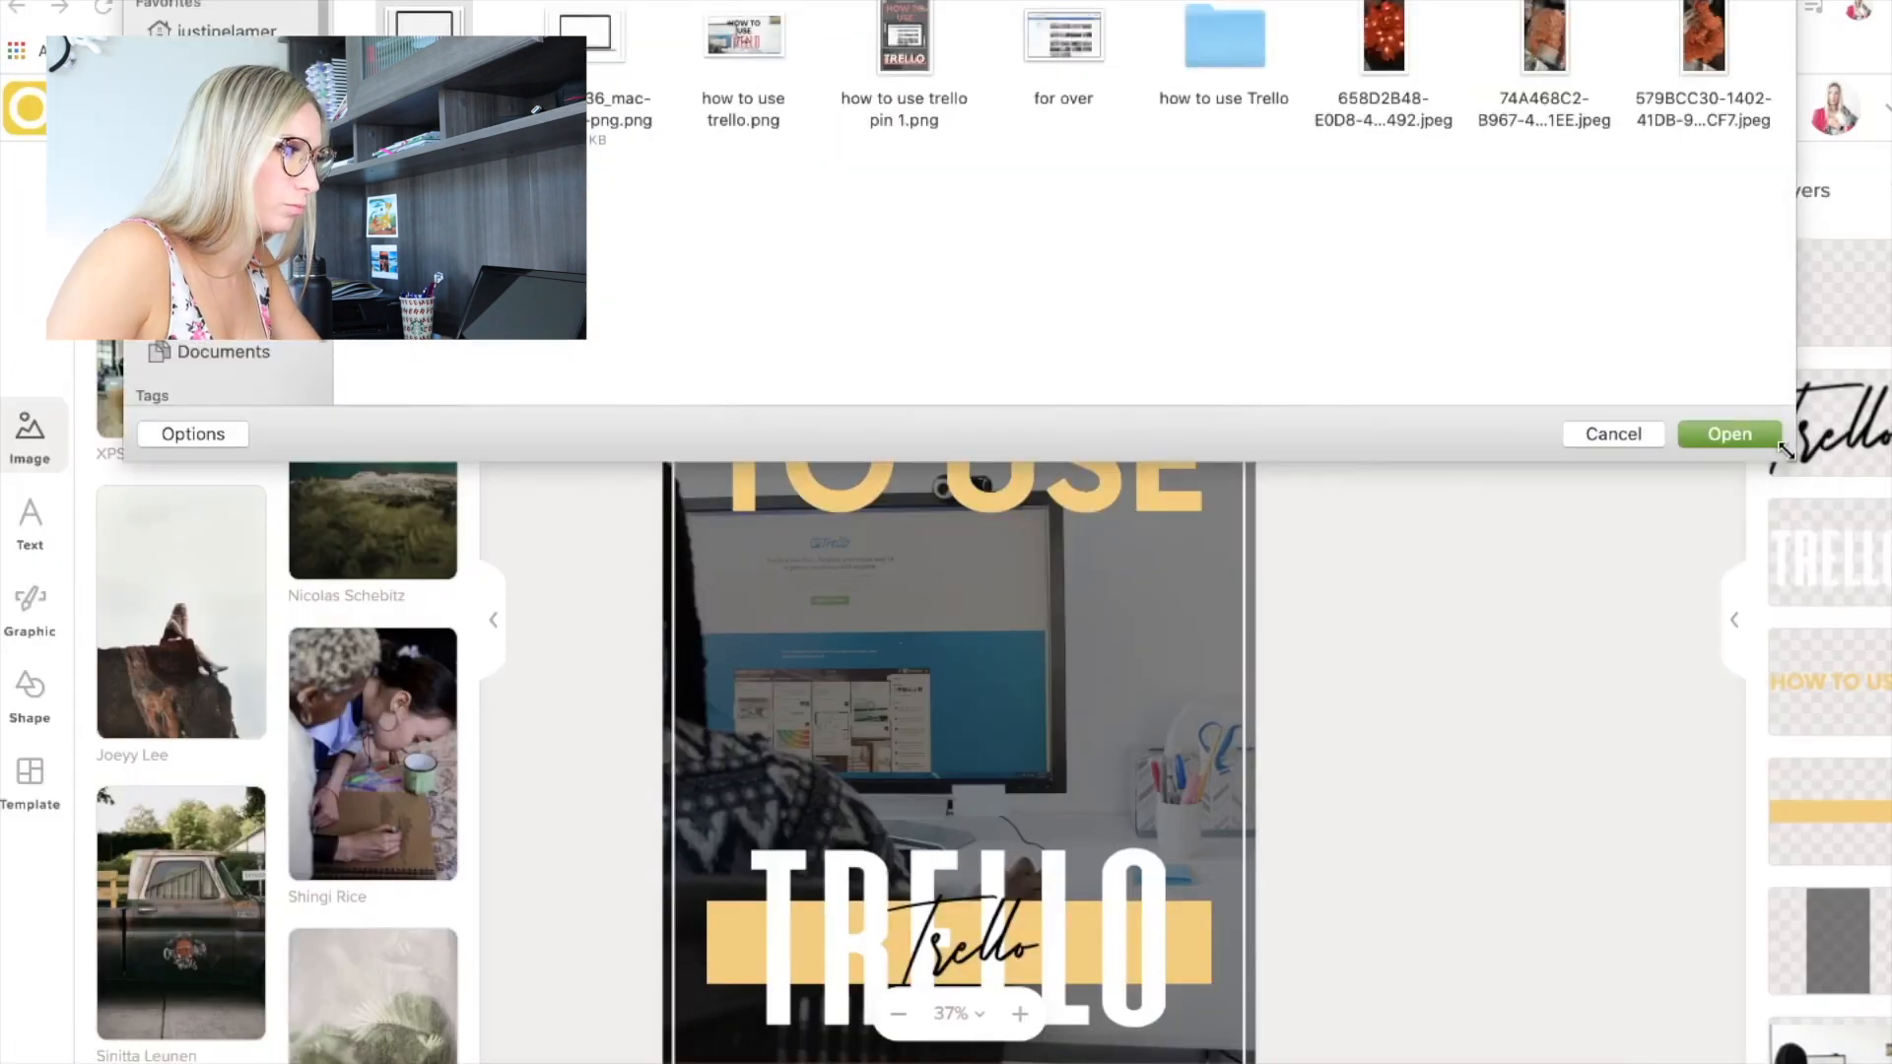
left_click(1724, 431)
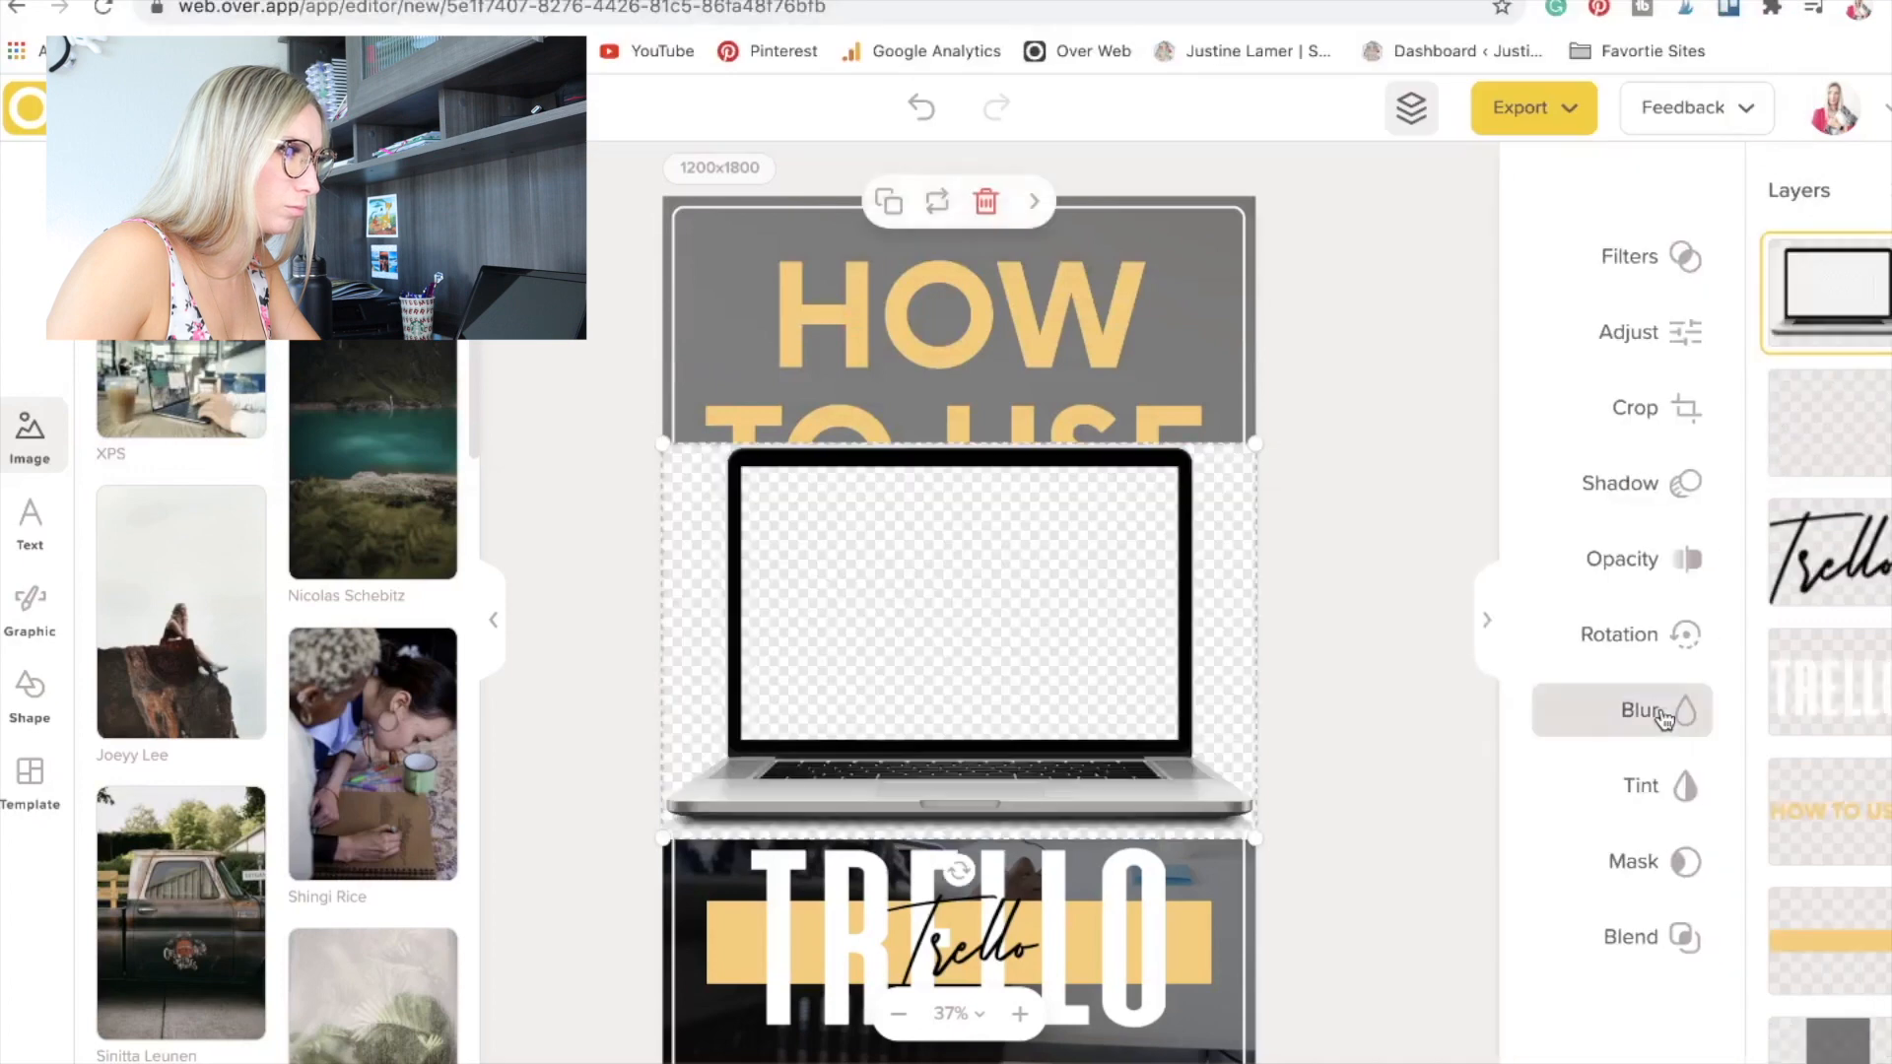
Try blend modes from Multiply through Exclusion on the checkered-background laptop image, and delete the image.
left_click(1536, 936)
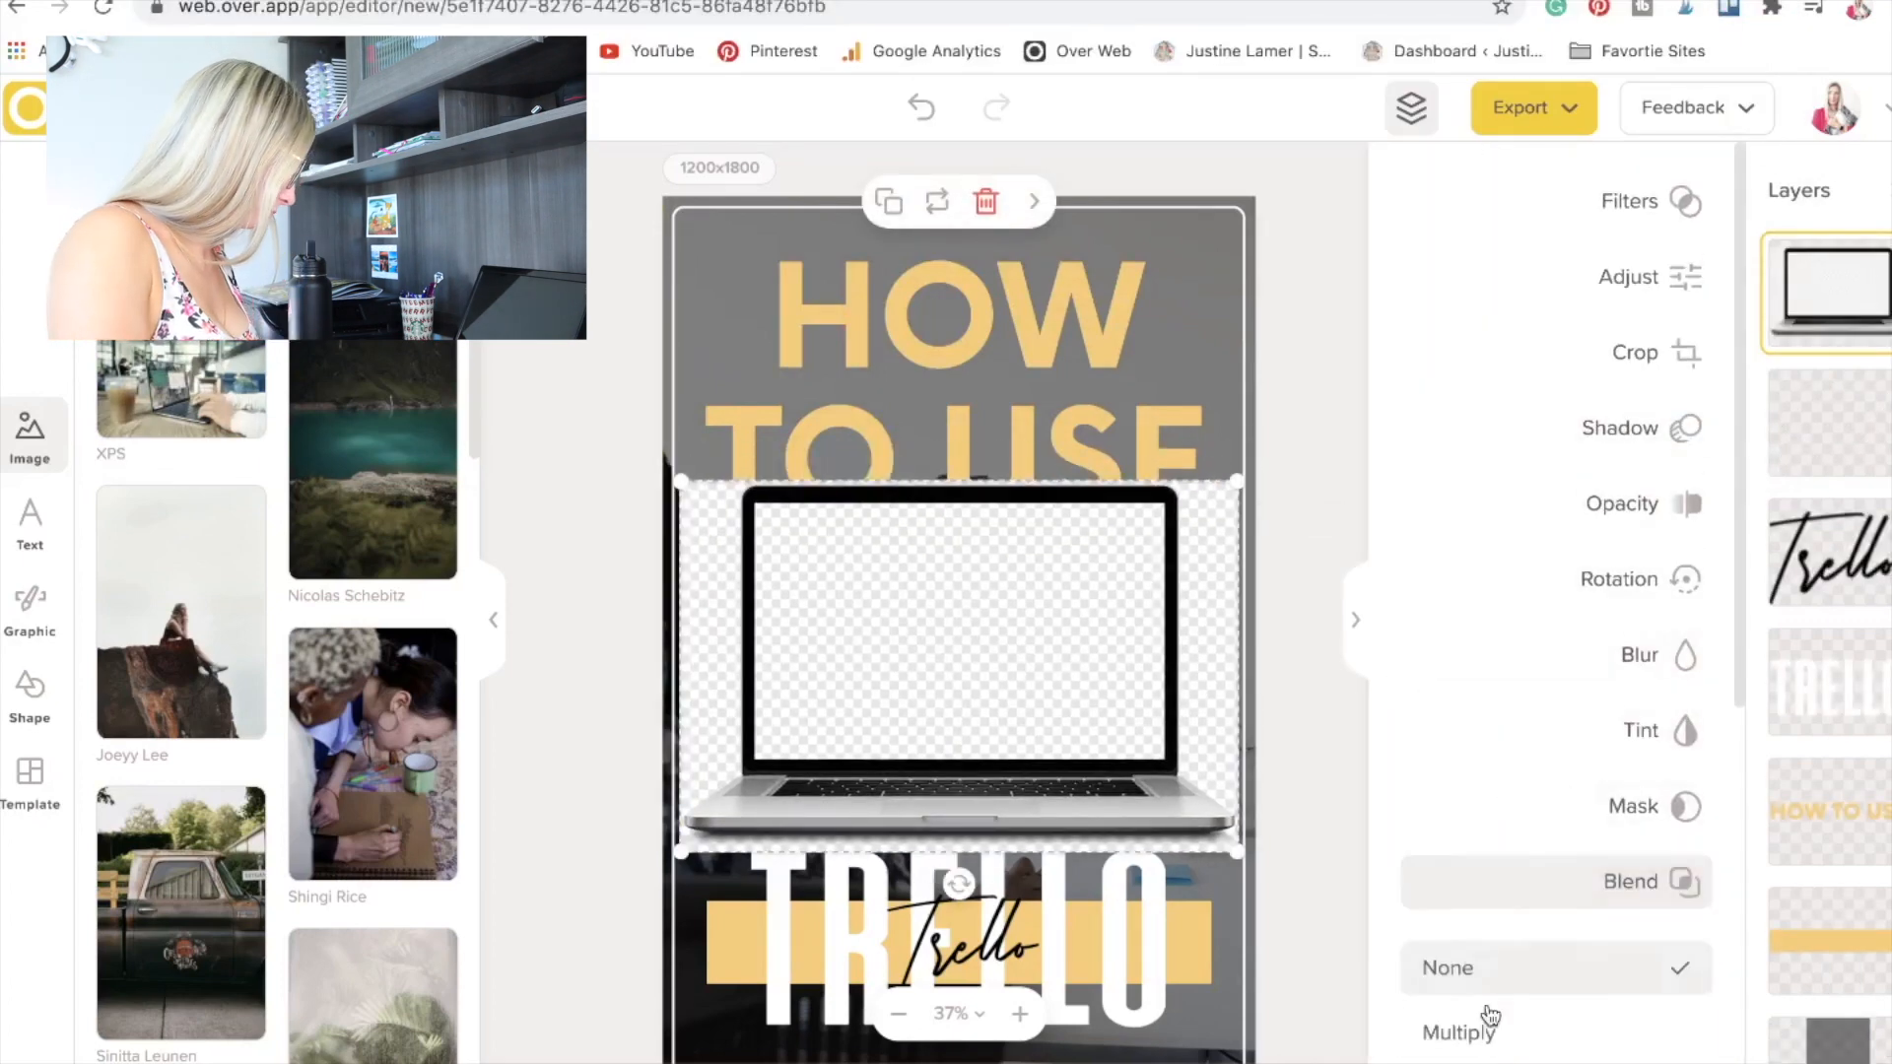
left_click(1507, 1030)
scroll(1499, 916, "down", 2)
left_click(1498, 863)
scroll(1499, 916, "down", 2)
left_click(1498, 896)
scroll(1498, 898, "down", 2)
left_click(1498, 843)
left_click(1492, 1030)
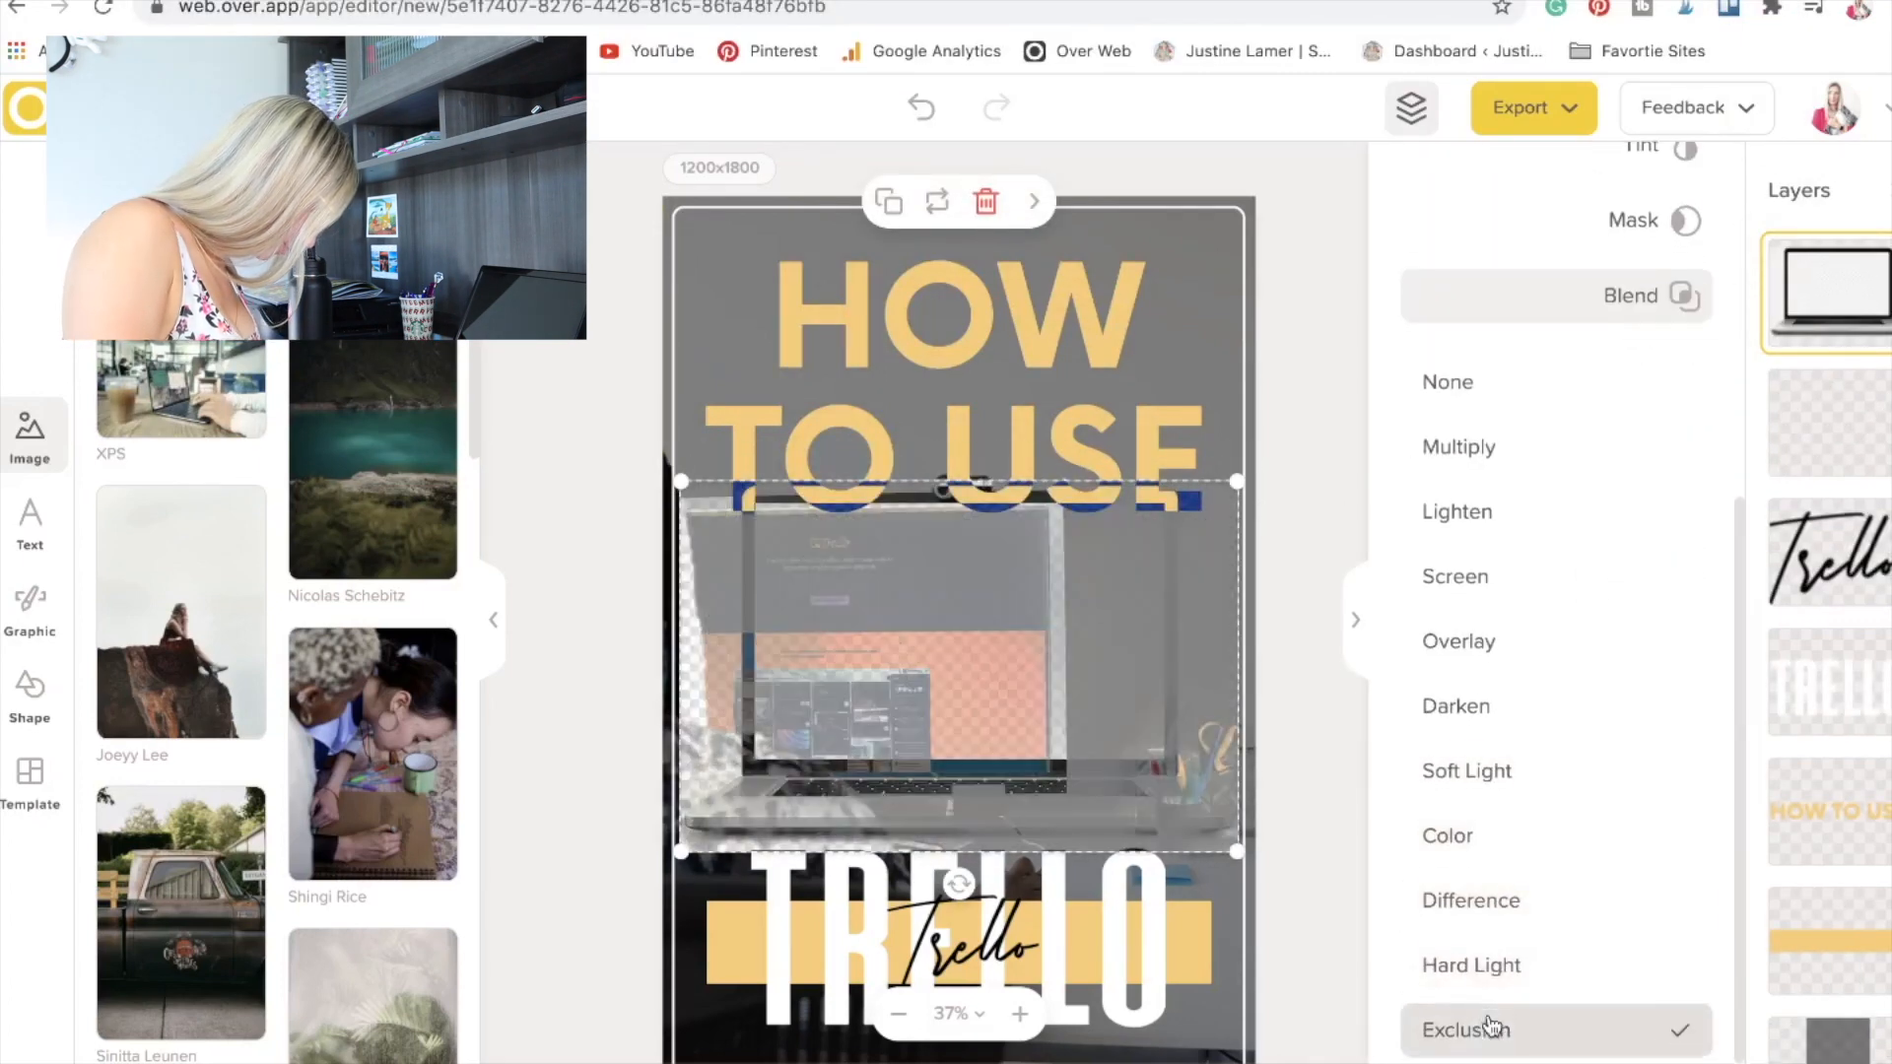
key("Delete")
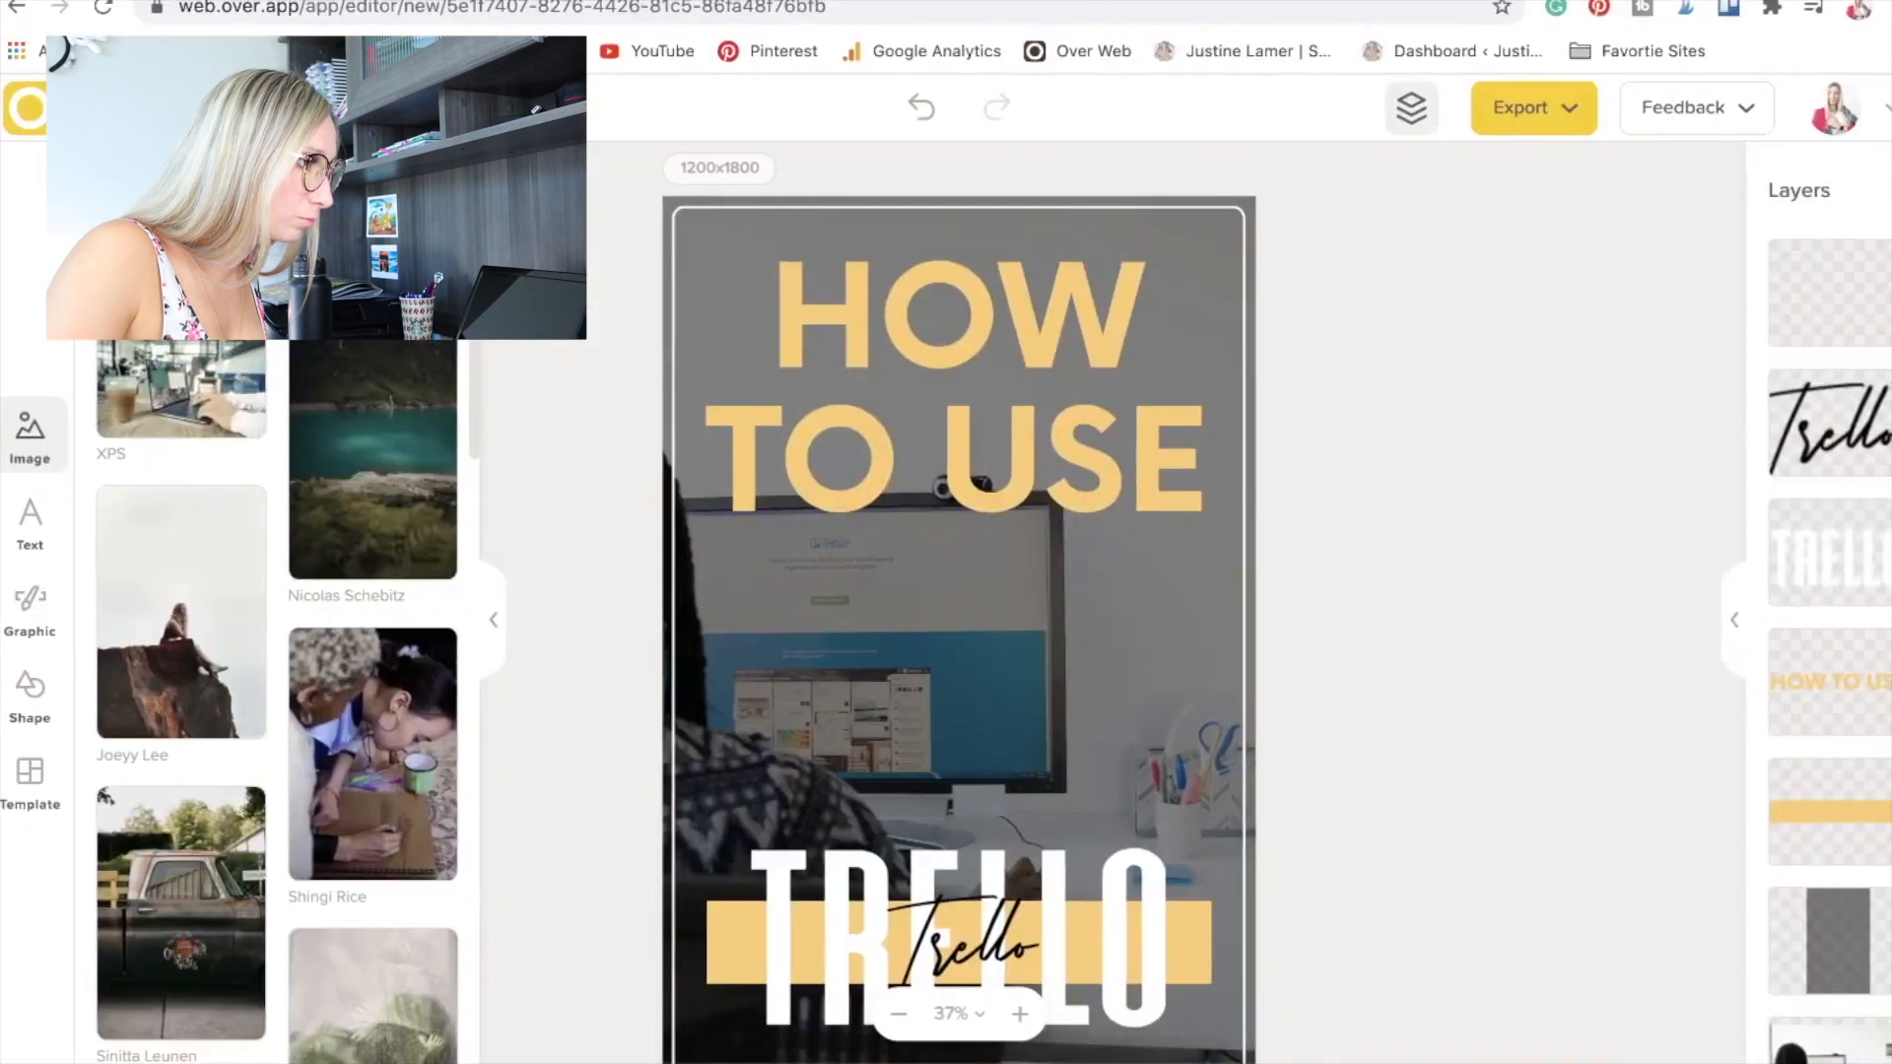
Scale down the transparent laptop image and centre it between the HOW TO USE heading and the TRELLO title.
left_click_drag(1254, 345, 1185, 414)
left_click_drag(979, 677, 1014, 695)
left_click(960, 446)
left_click(1849, 719)
left_click(936, 388)
left_click(1852, 294)
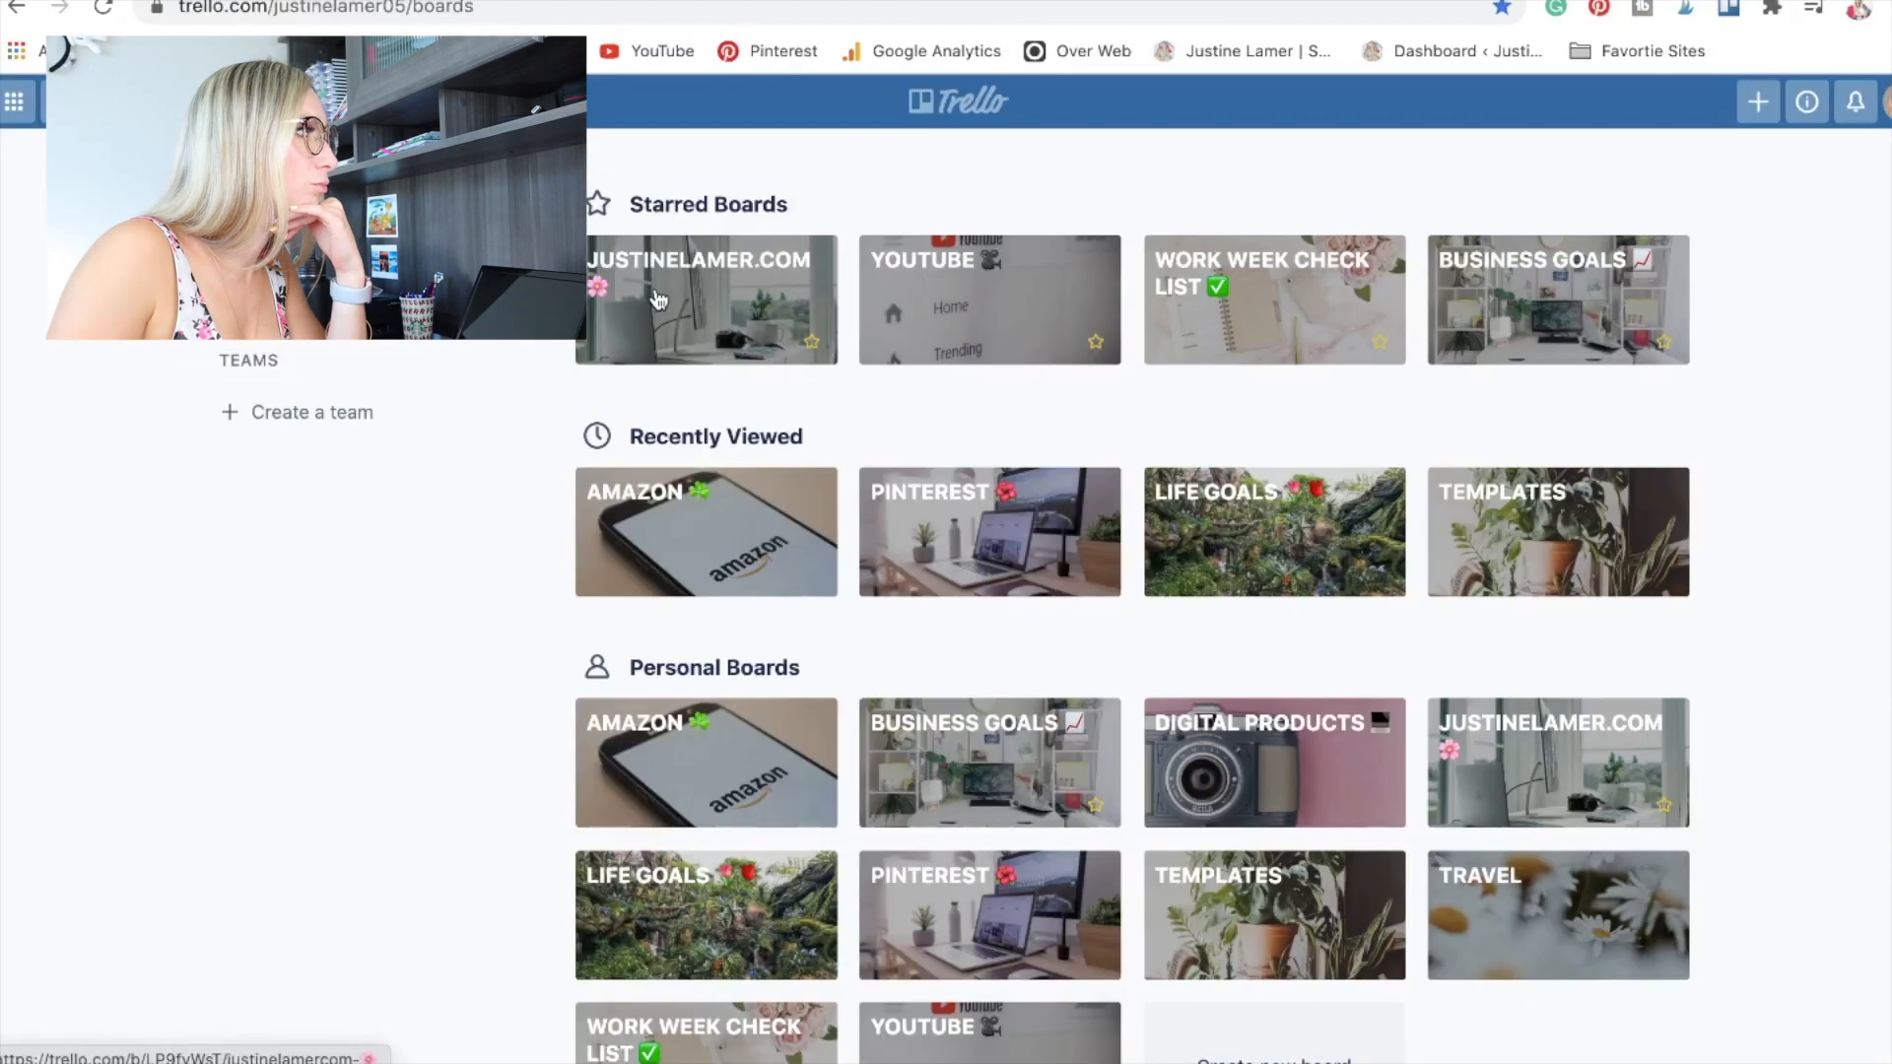
Capture a screenshot of the Trello boards page and upload it onto the pin in Over.
key("super+shift+4")
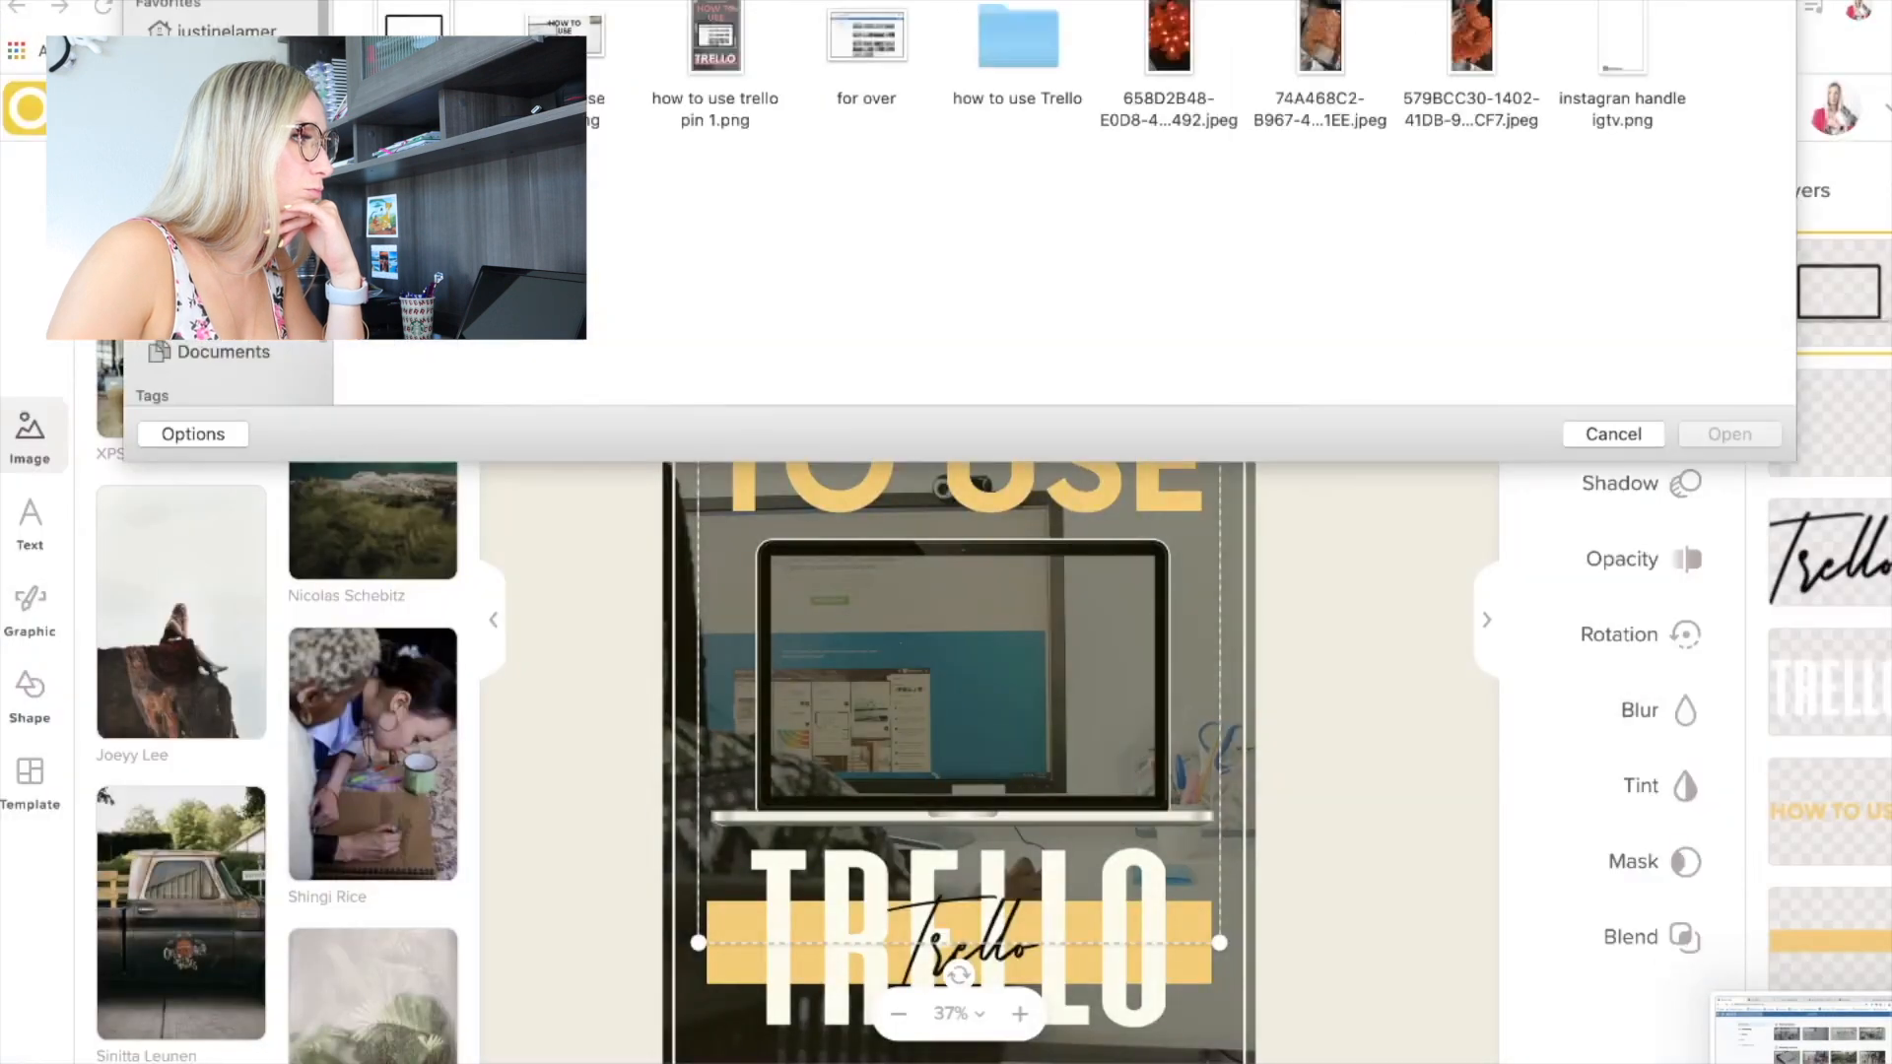
left_click(414, 25)
left_click(1729, 433)
Shrink the Trello boards screenshot and fit it exactly inside the laptop's screen.
left_click_drag(1254, 456, 946, 648)
left_click_drag(818, 729, 954, 664)
left_click_drag(1087, 594, 1198, 524)
left_click_drag(1095, 593, 1066, 630)
left_click(1411, 108)
left_click(1411, 108)
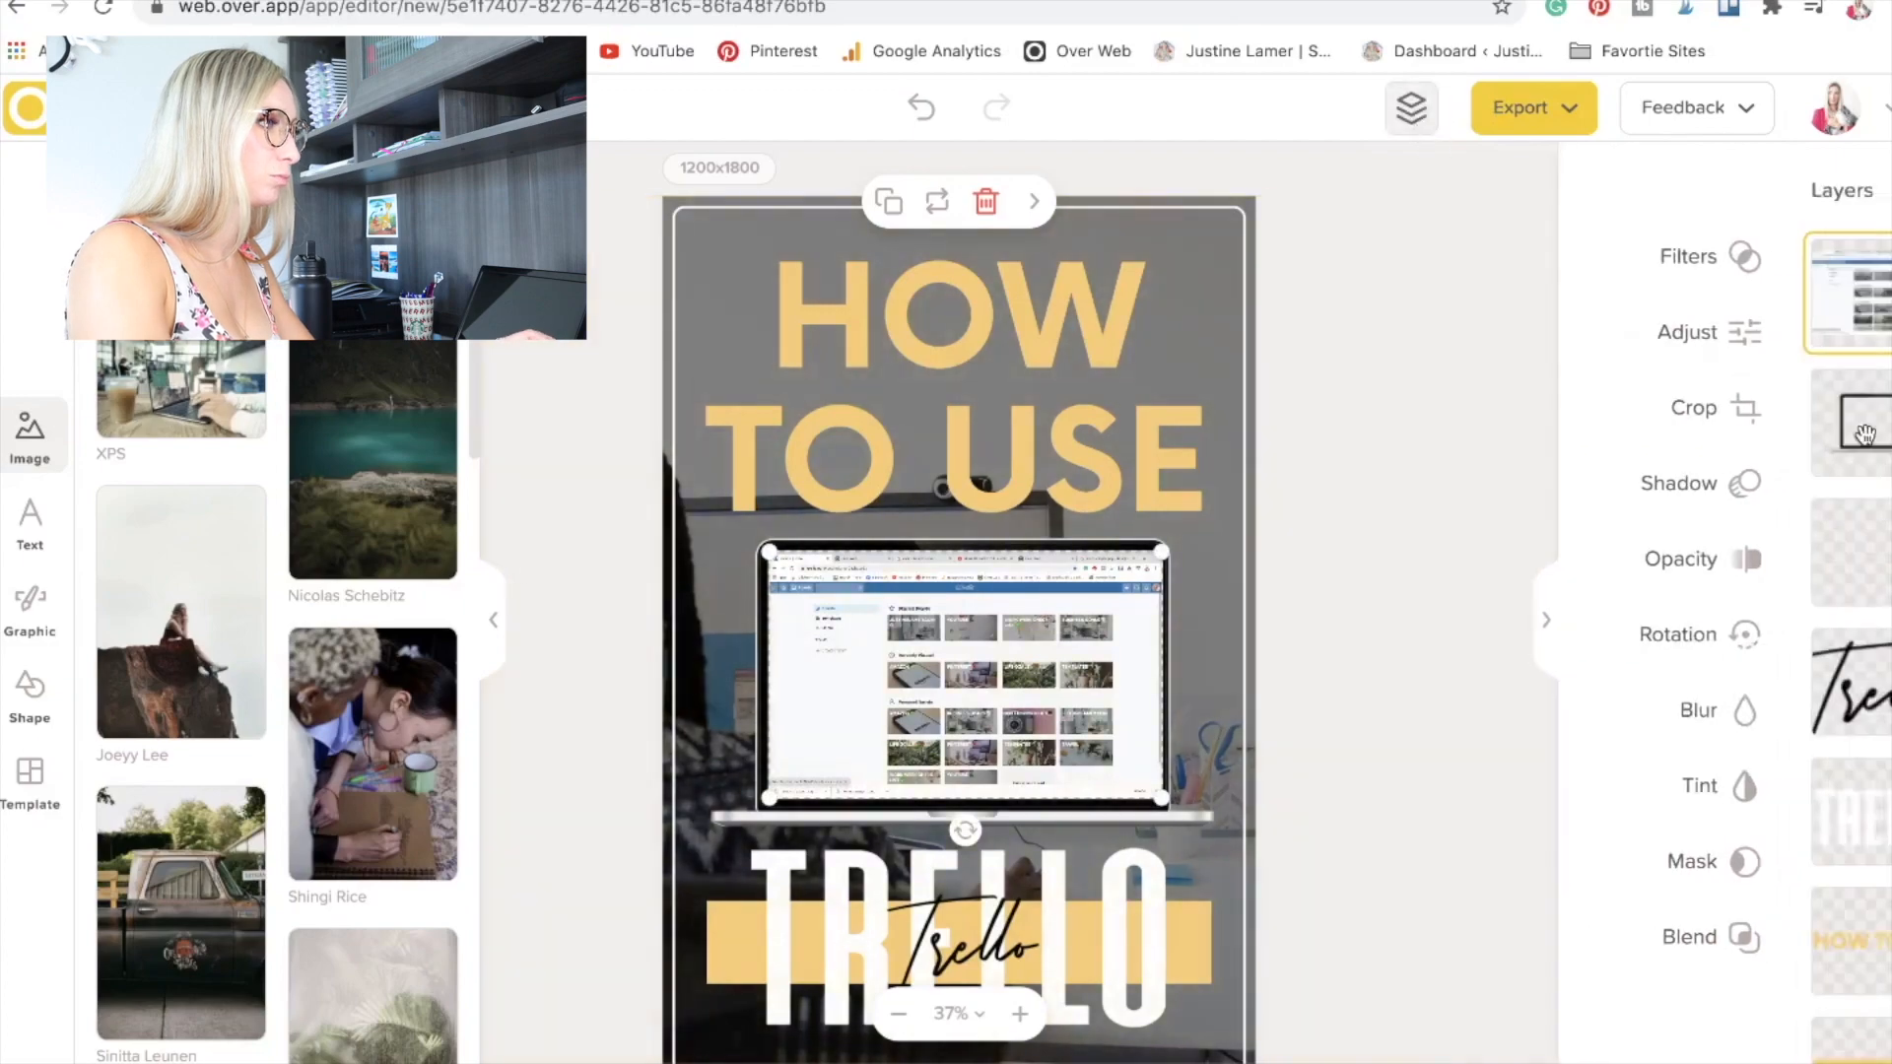
left_click(1301, 676)
On Pinterest, start a new pin and upload the finished How to use Trello image.
scroll(1300, 676, "down", 2)
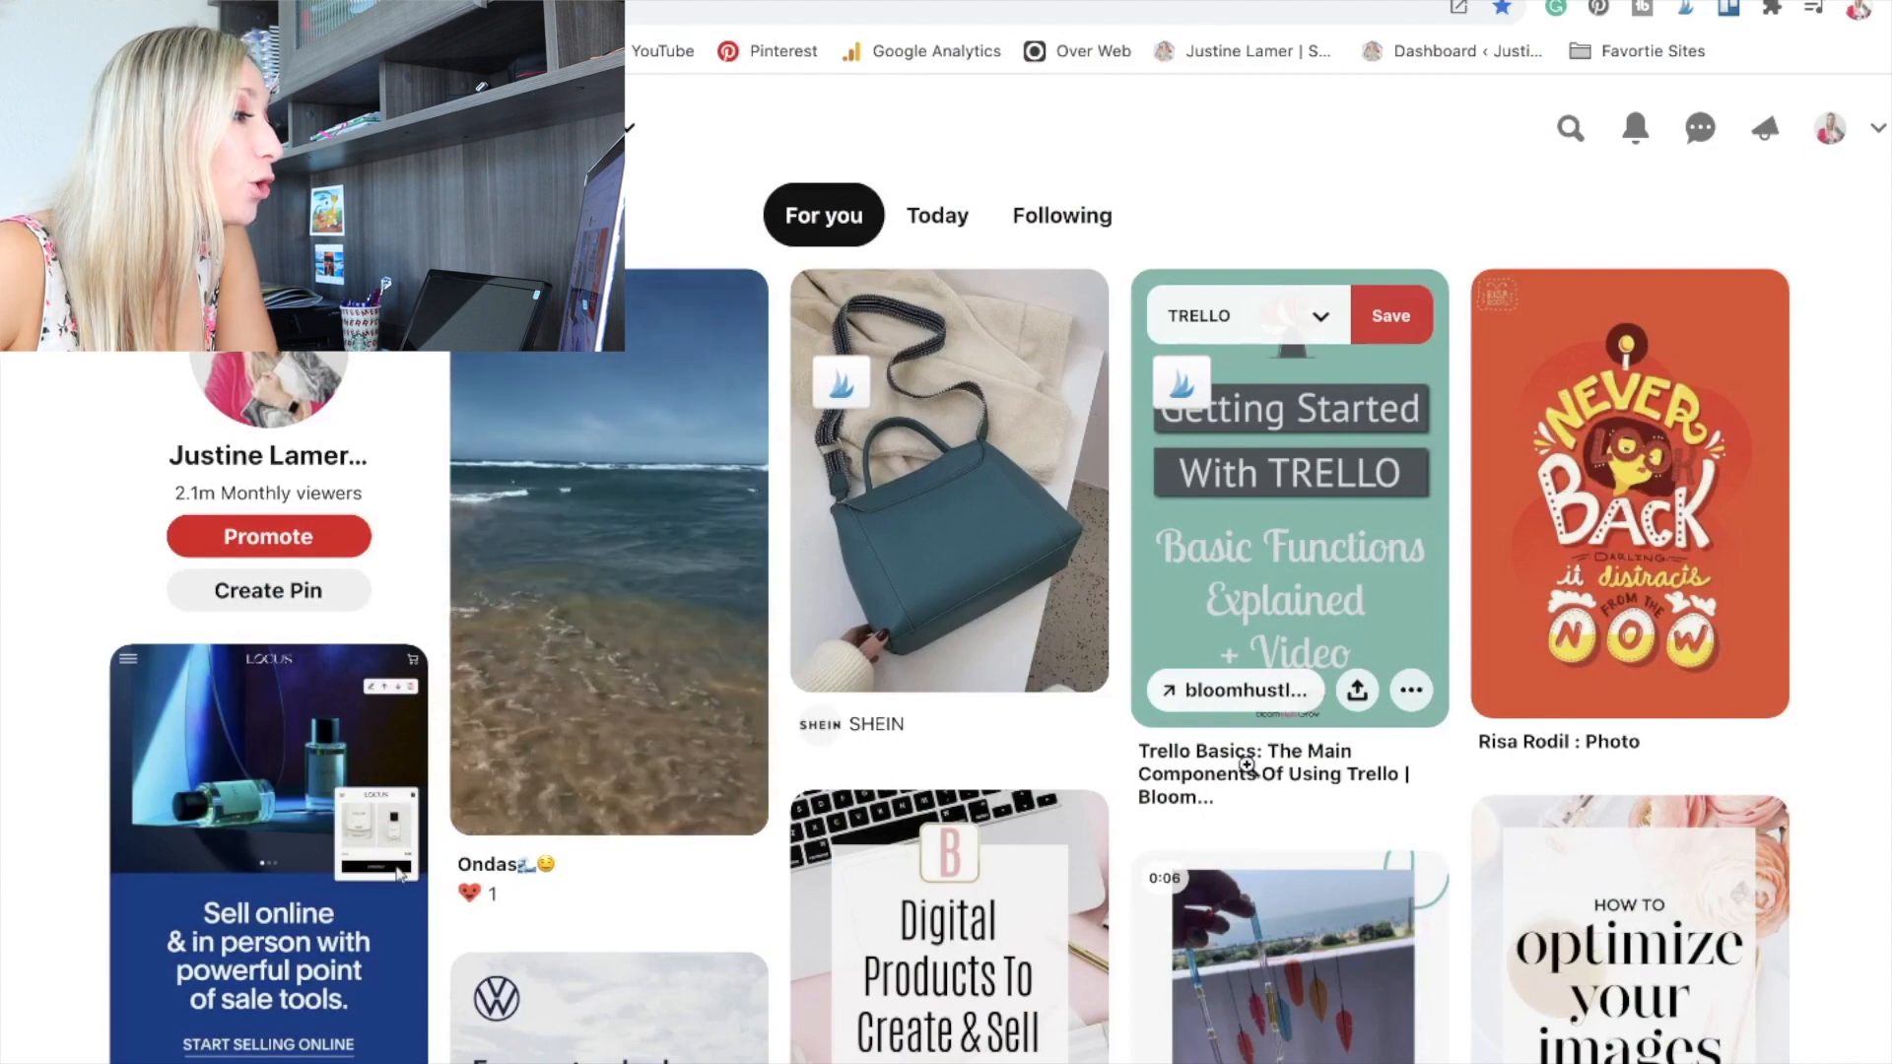
left_click(286, 600)
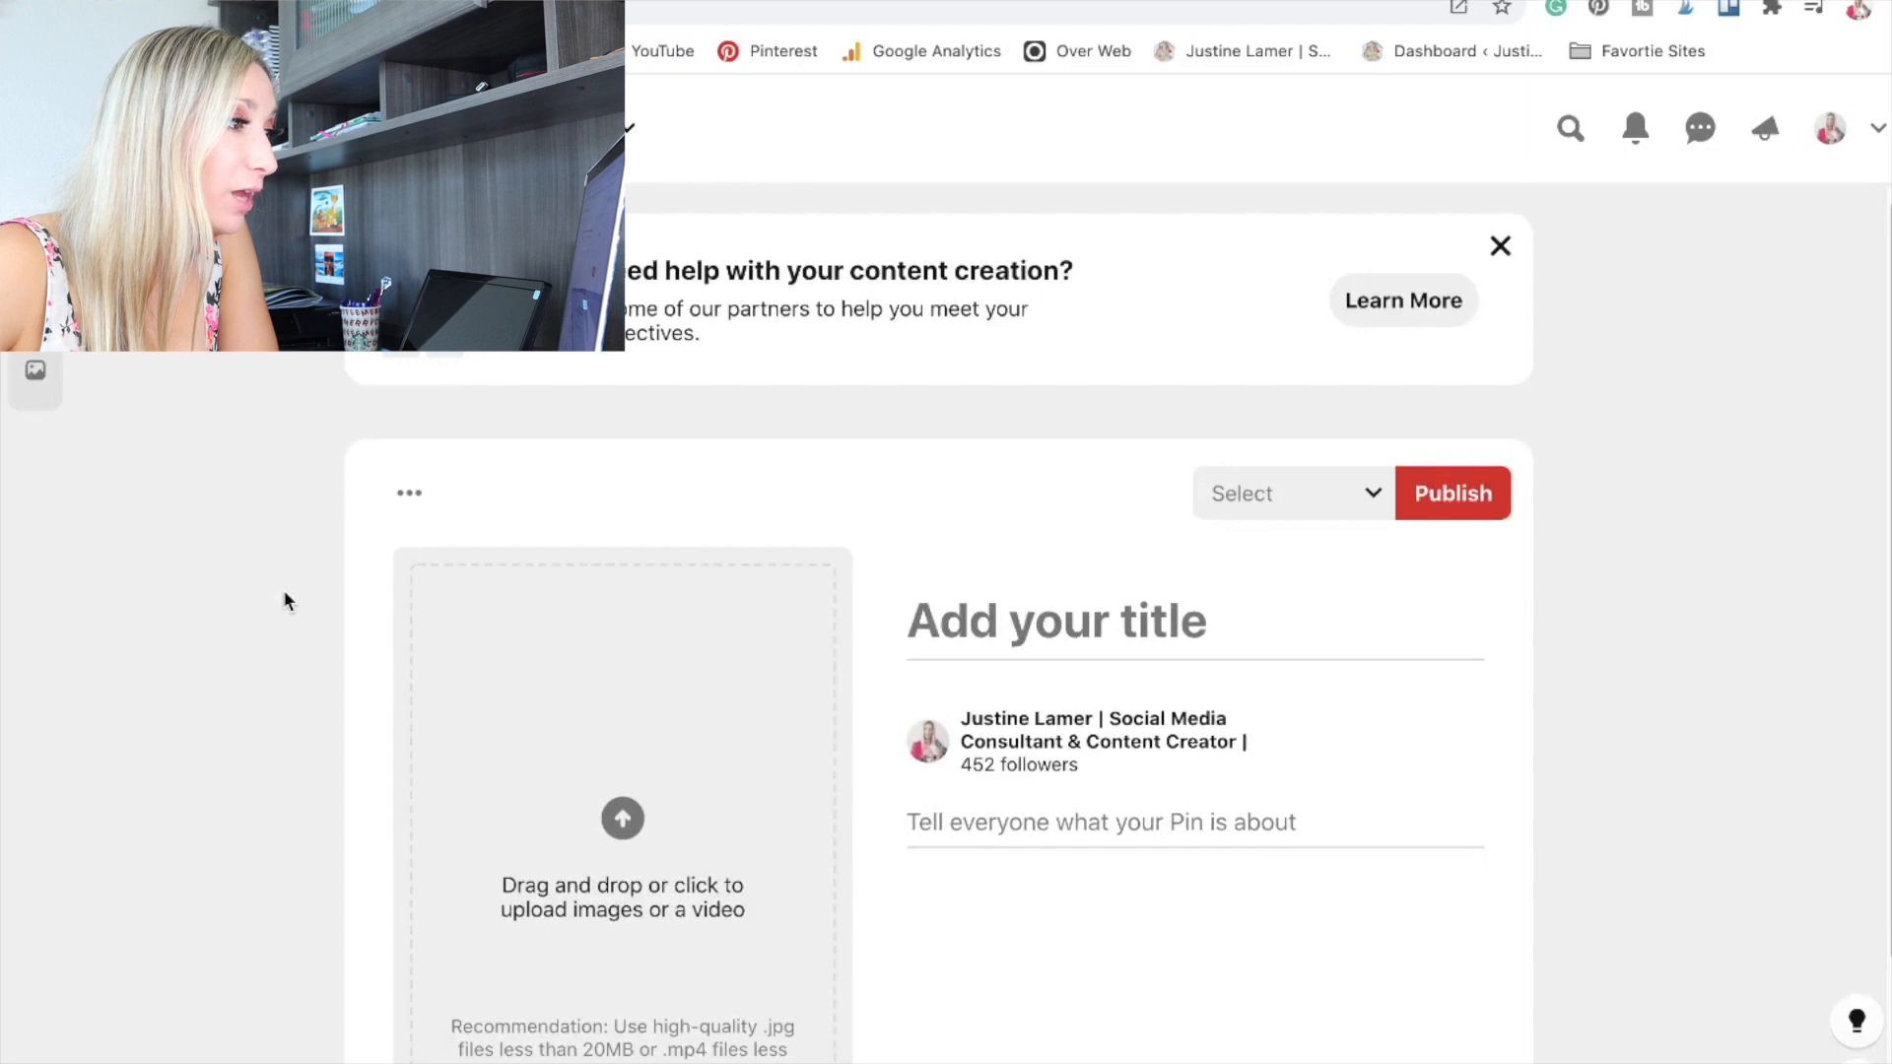
scroll(526, 569, "down", 3)
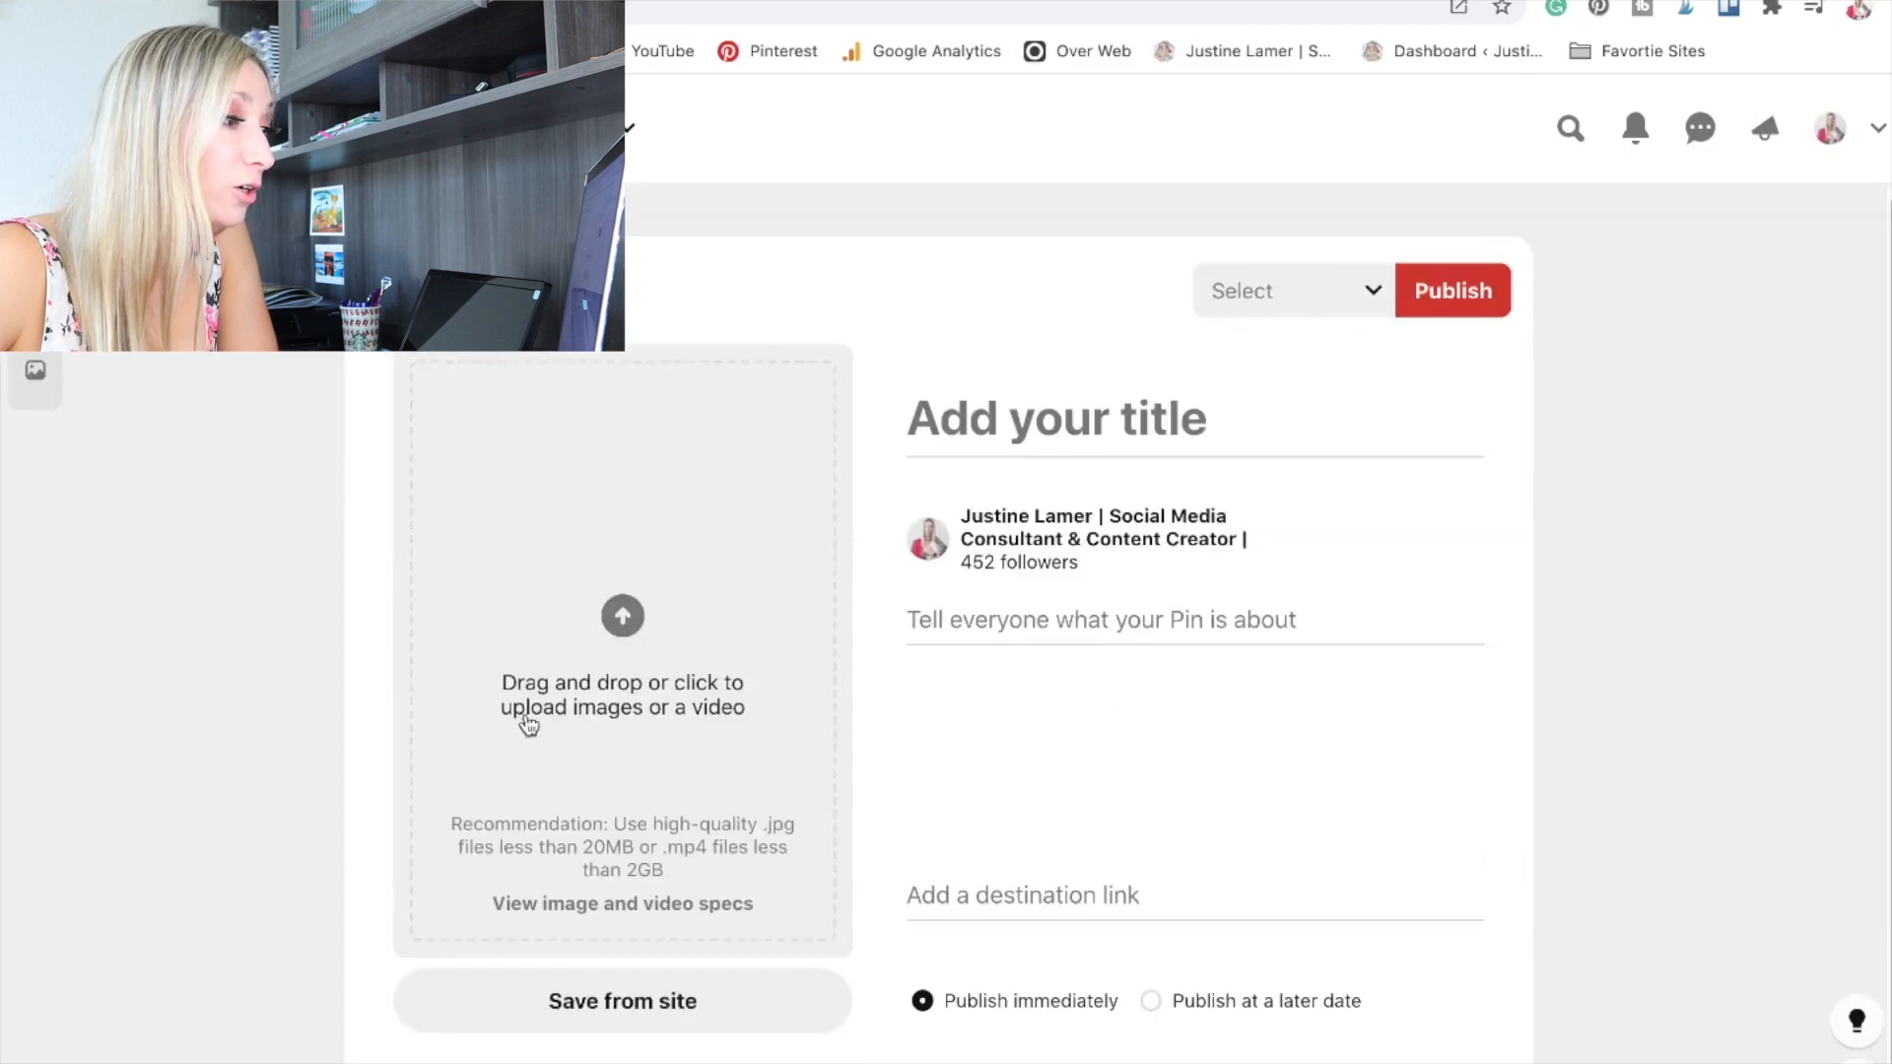
left_click(660, 724)
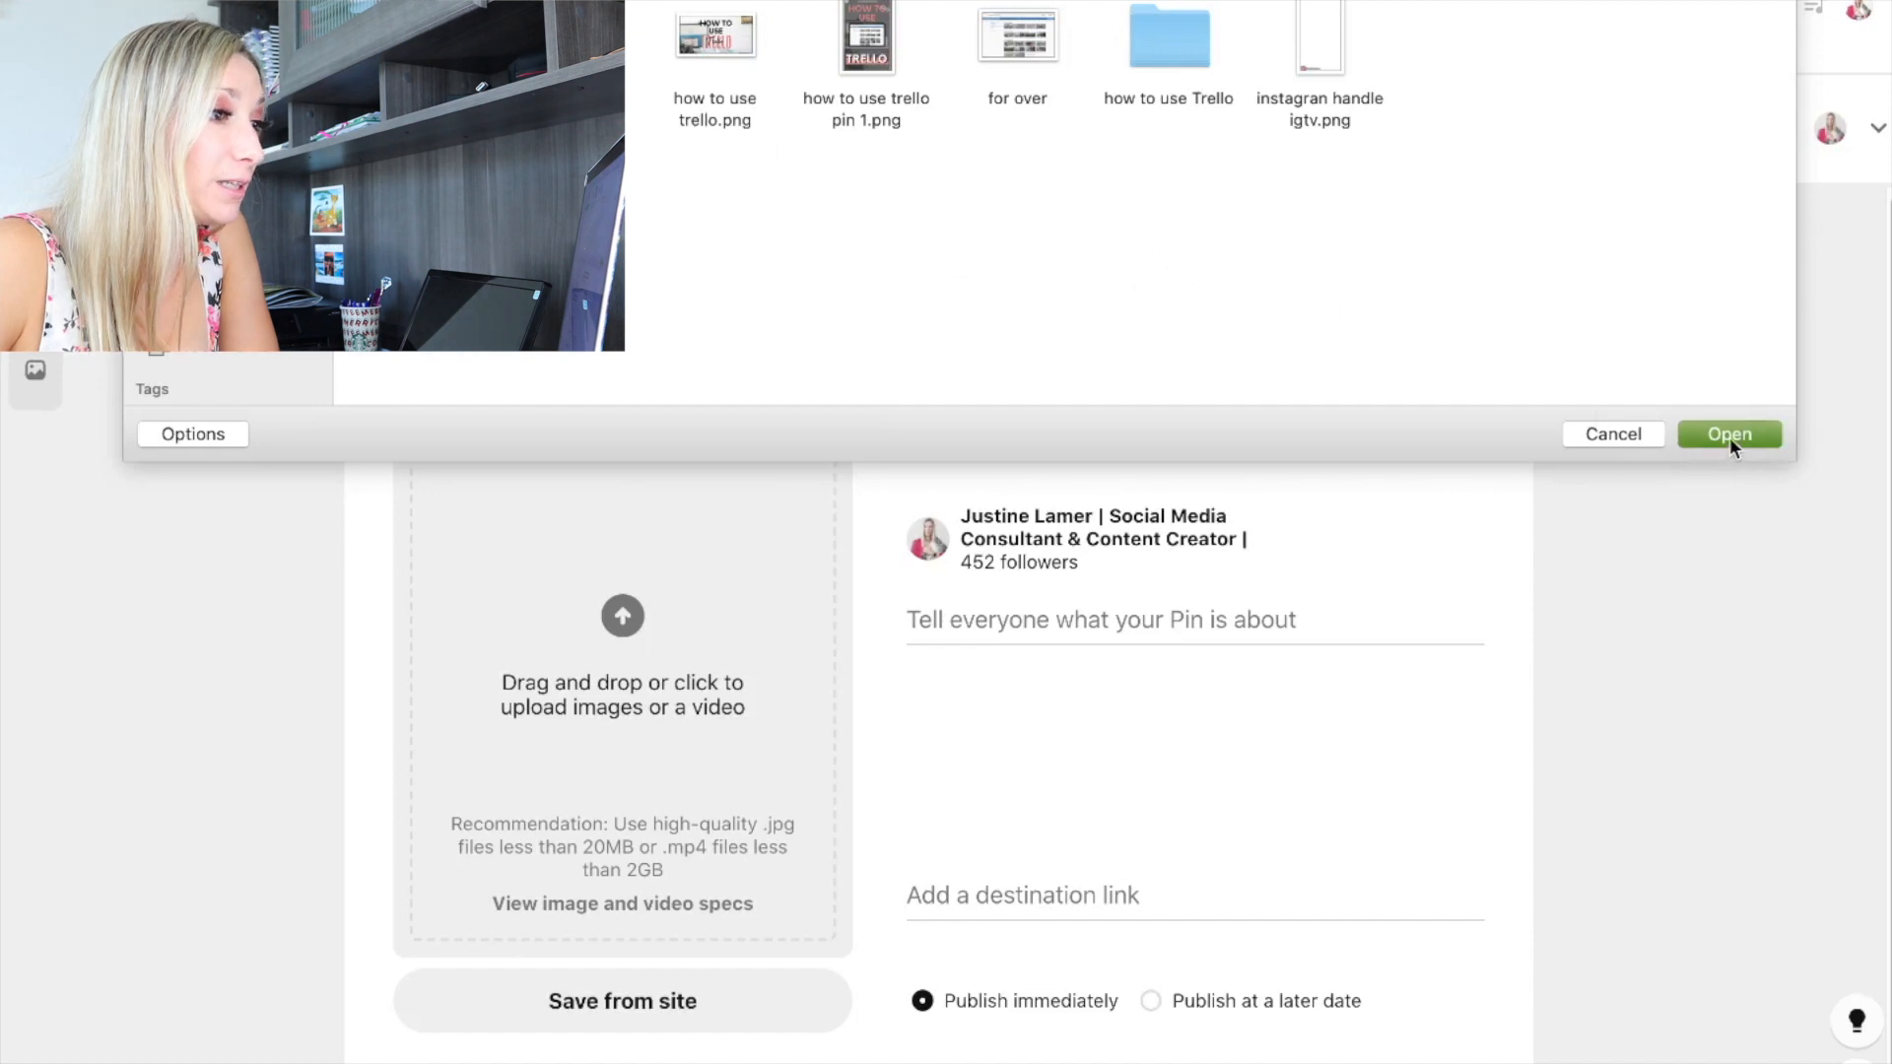
left_click(1729, 434)
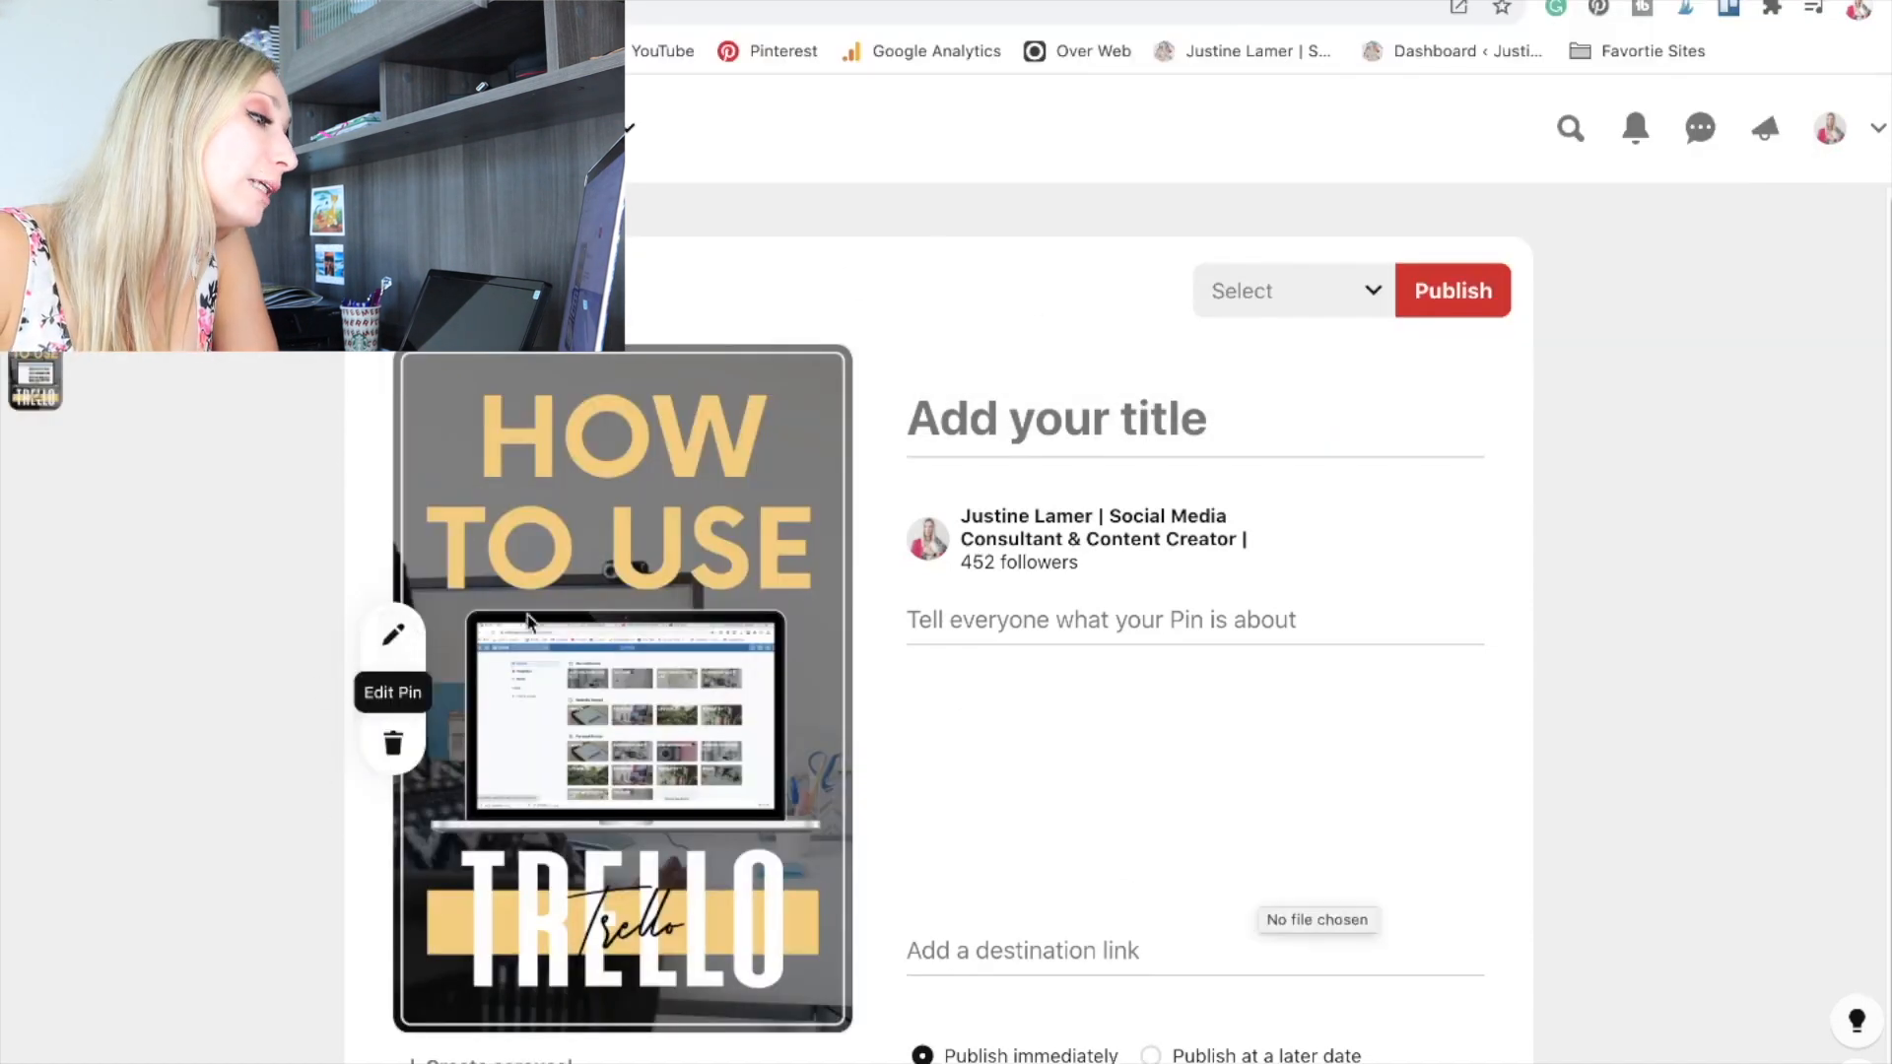
Turn the new pin into a carousel and return to its first image.
scroll(992, 649, "down", 1)
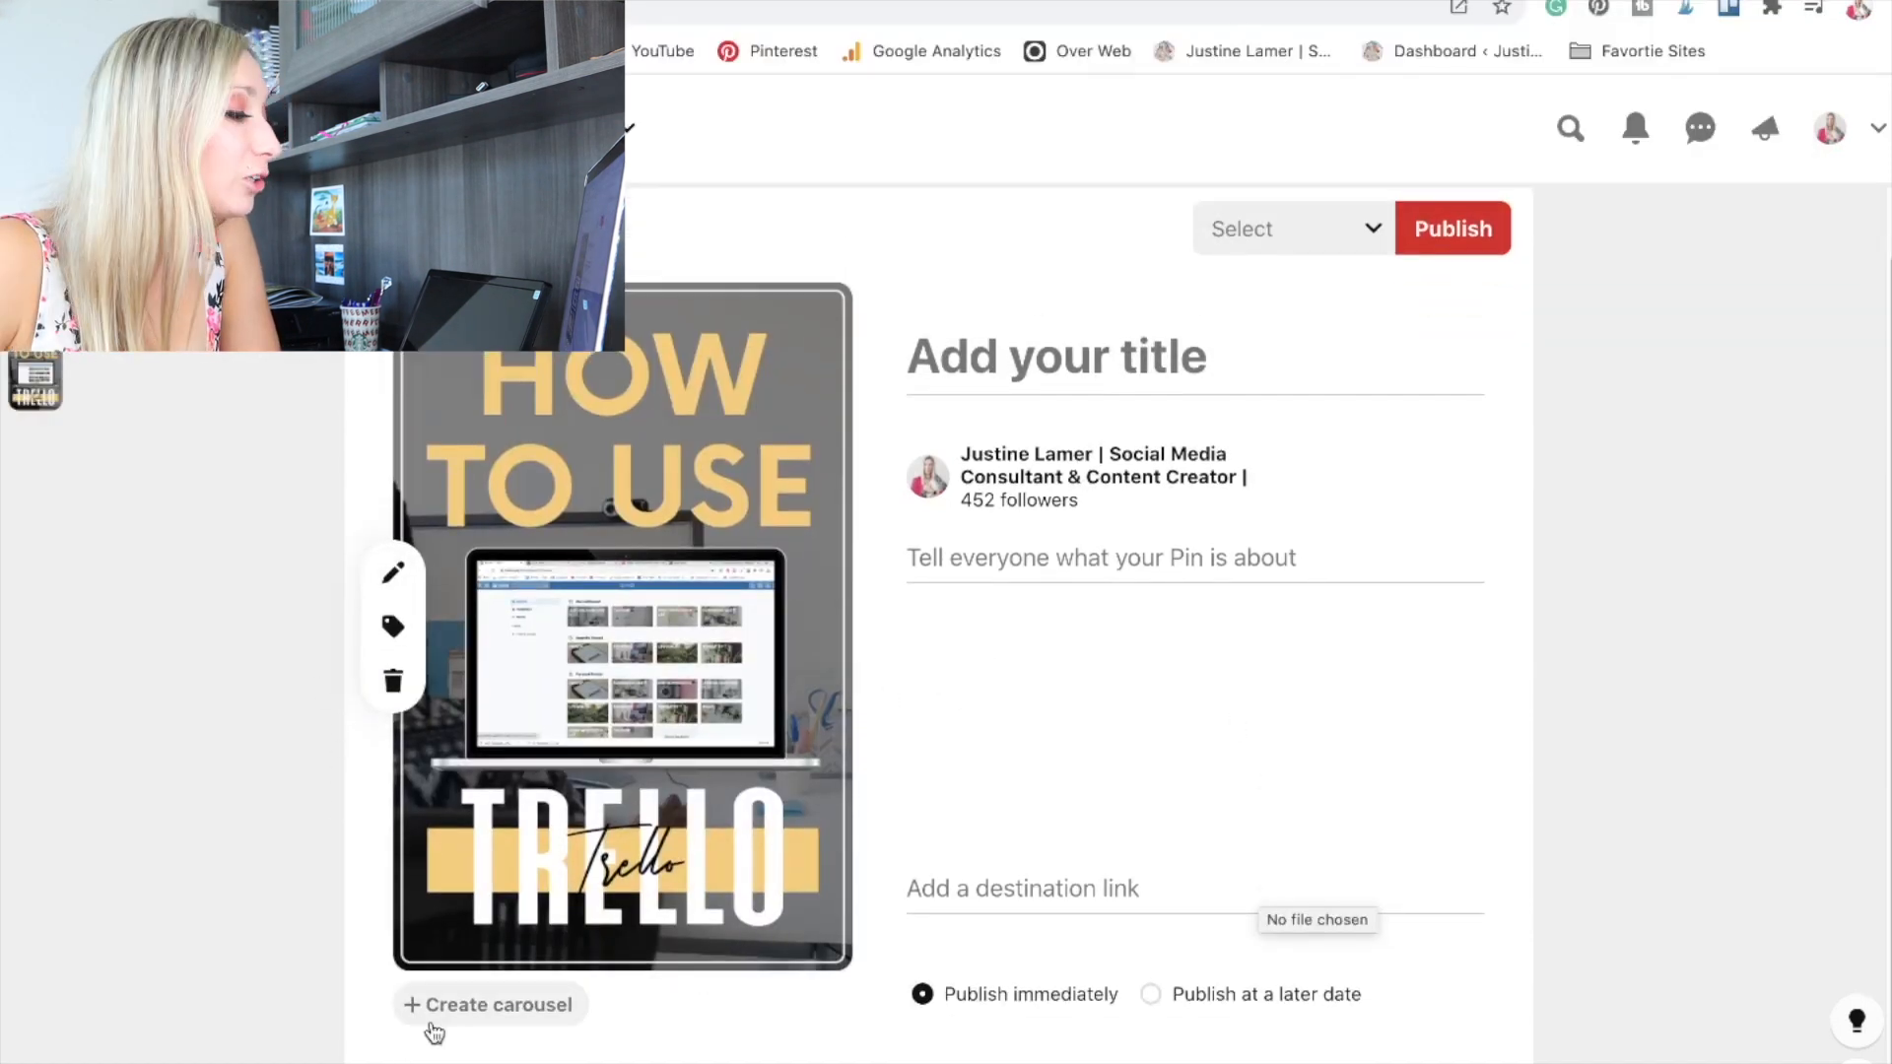
left_click(473, 1005)
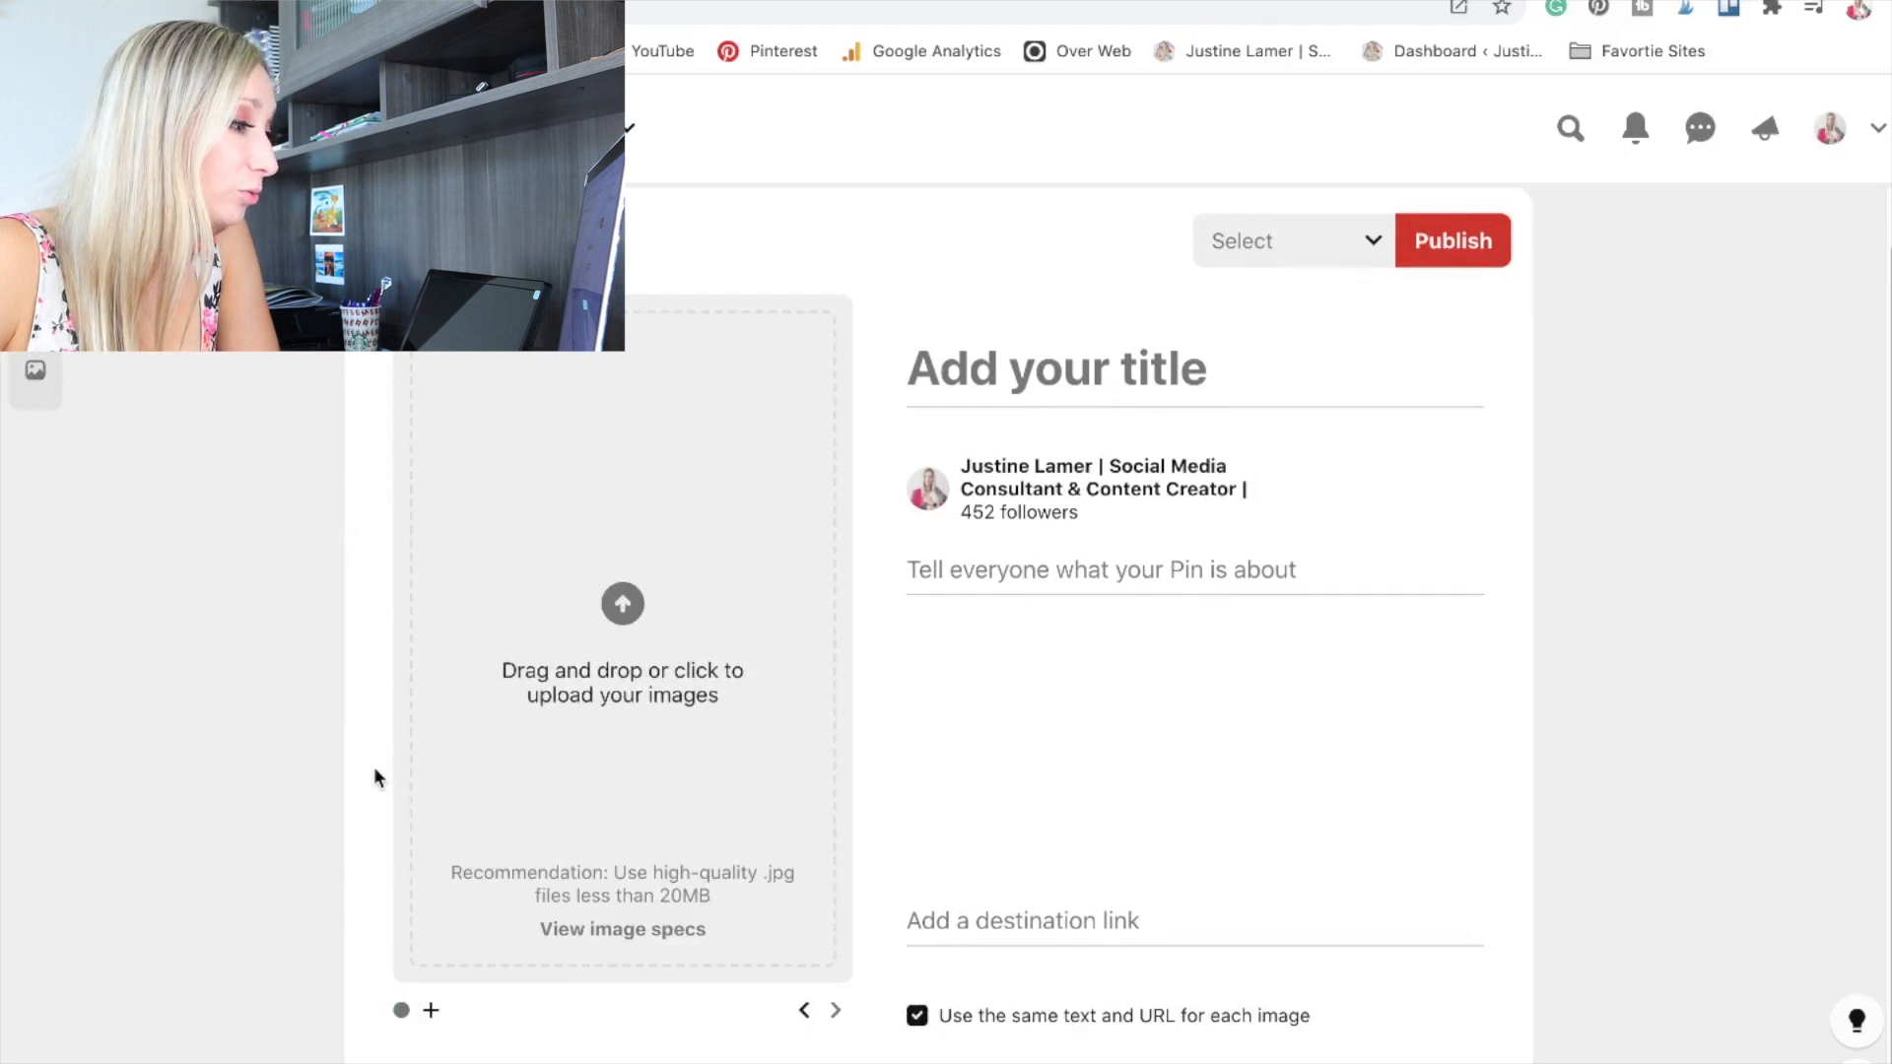
left_click(401, 1014)
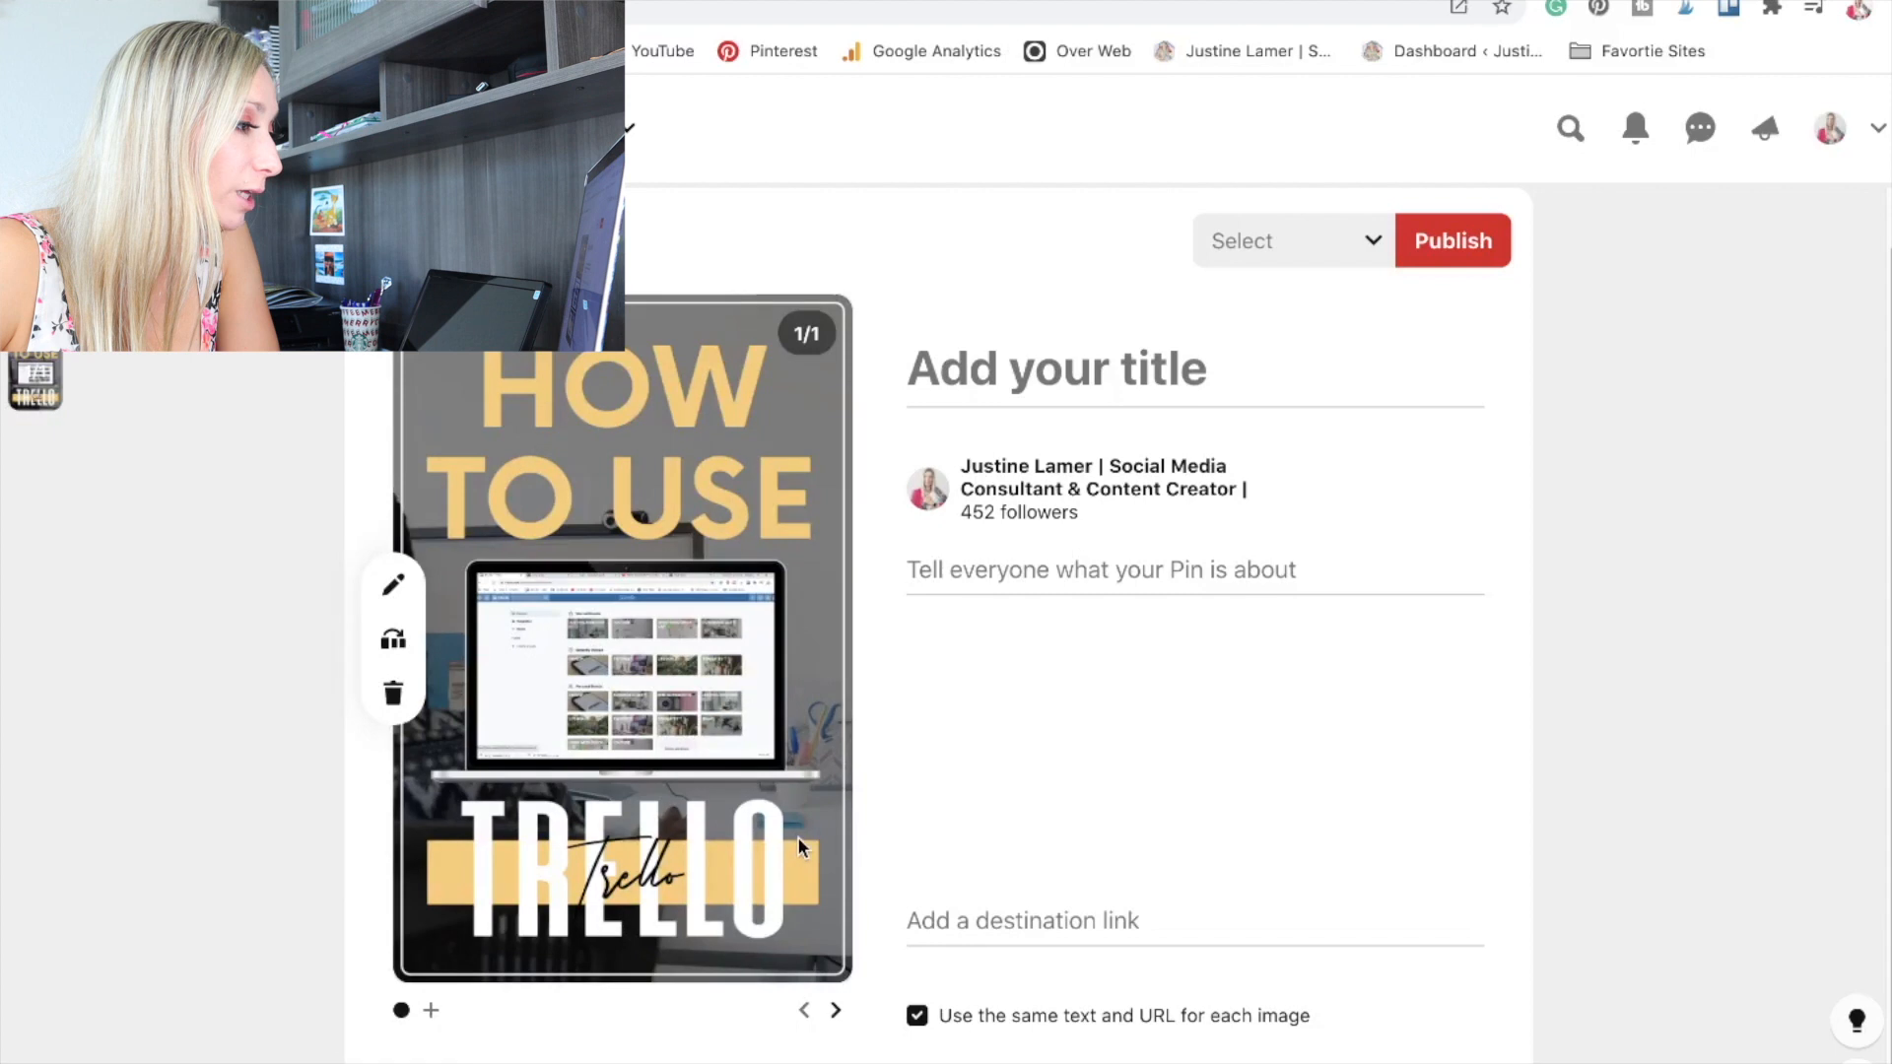
Title the pin "TRELLO FOR BEGINNERS - HOW TO USE TRELLO".
left_click(954, 423)
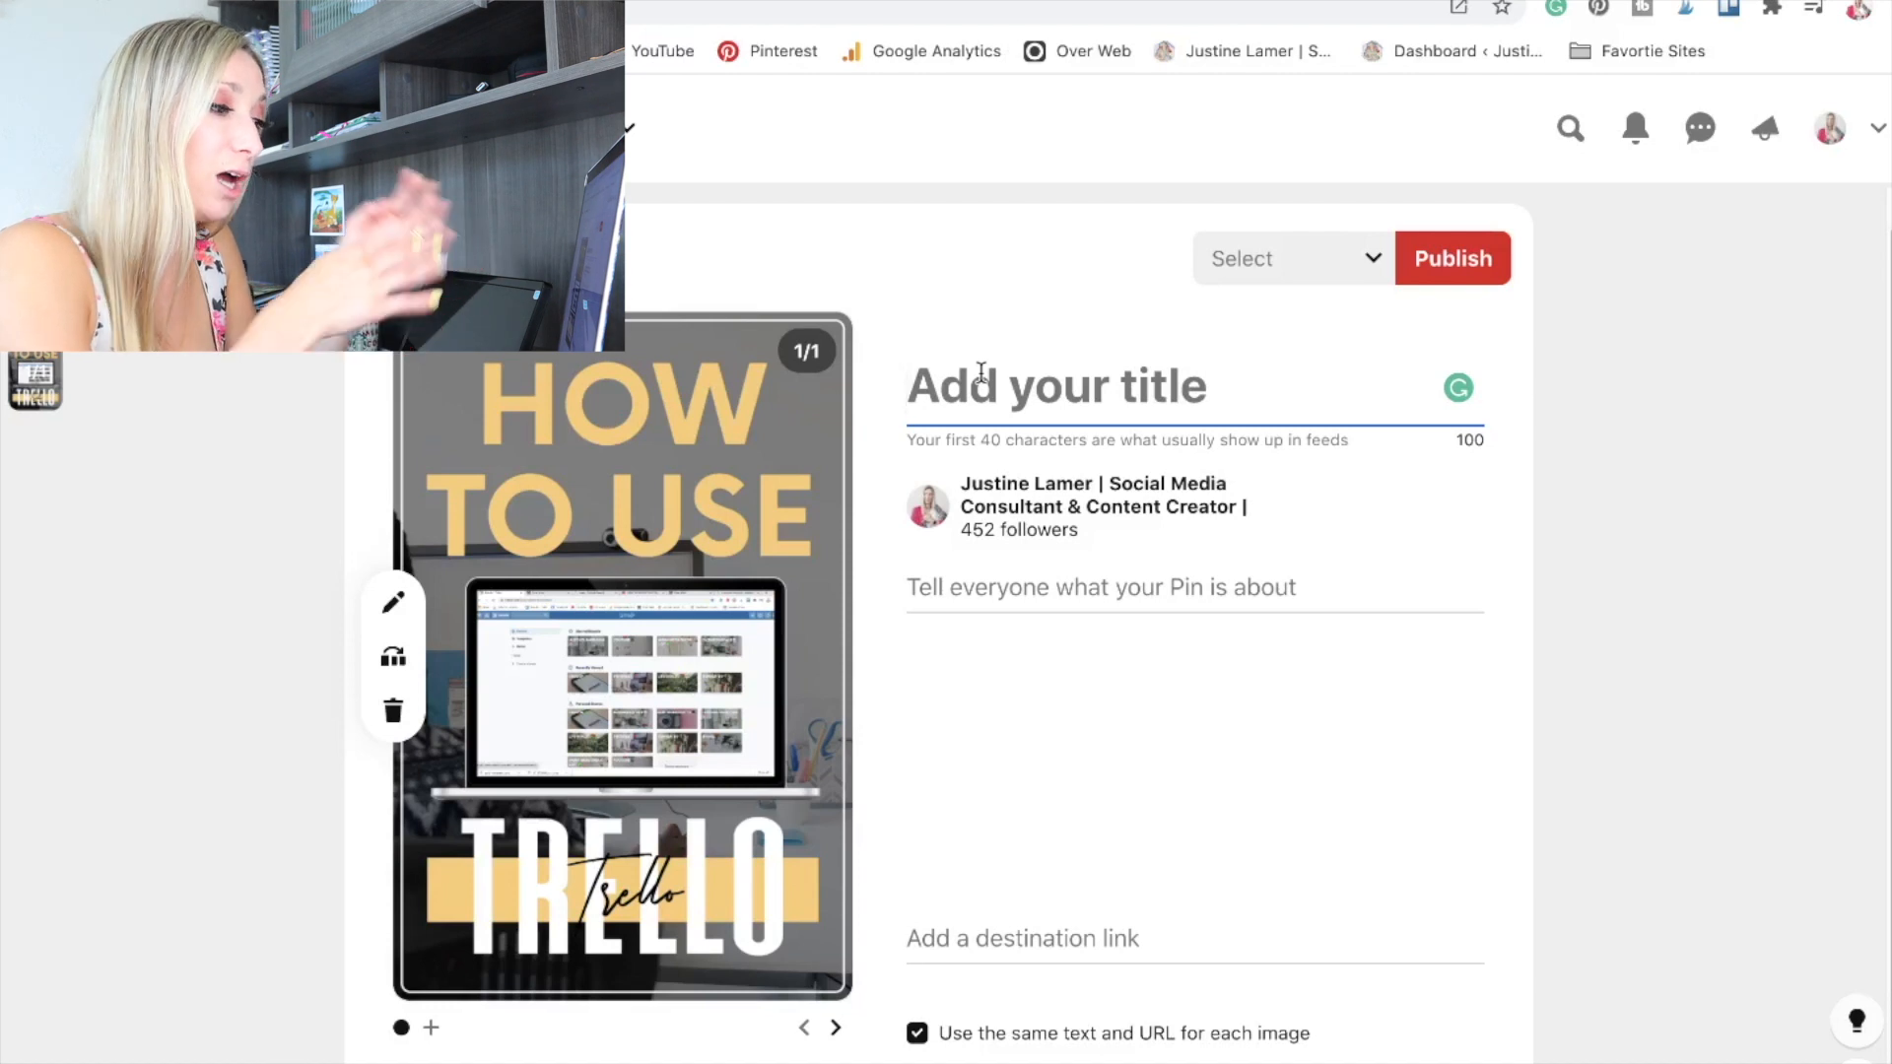
type("TREKK")
key("BackSpace")
key("BackSpace")
type("LLO FOR BEGINNERS")
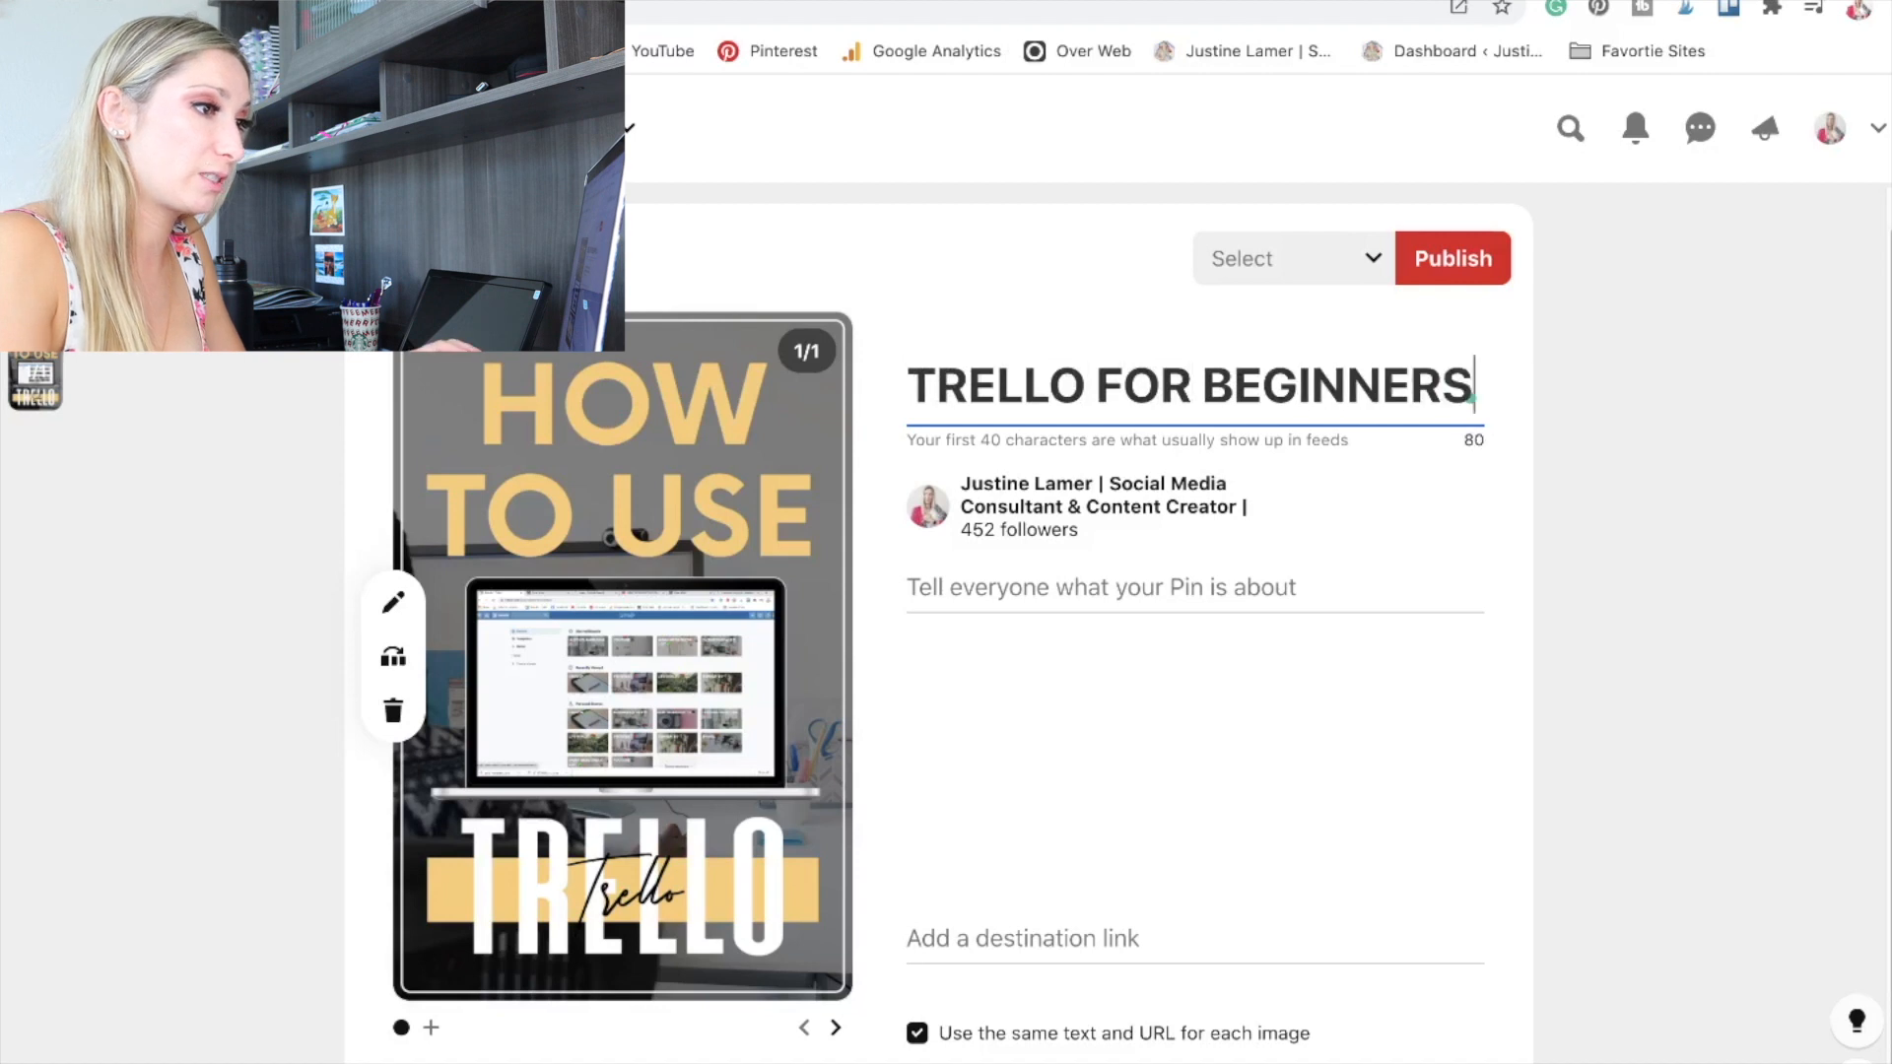
type(" - HOW TO U")
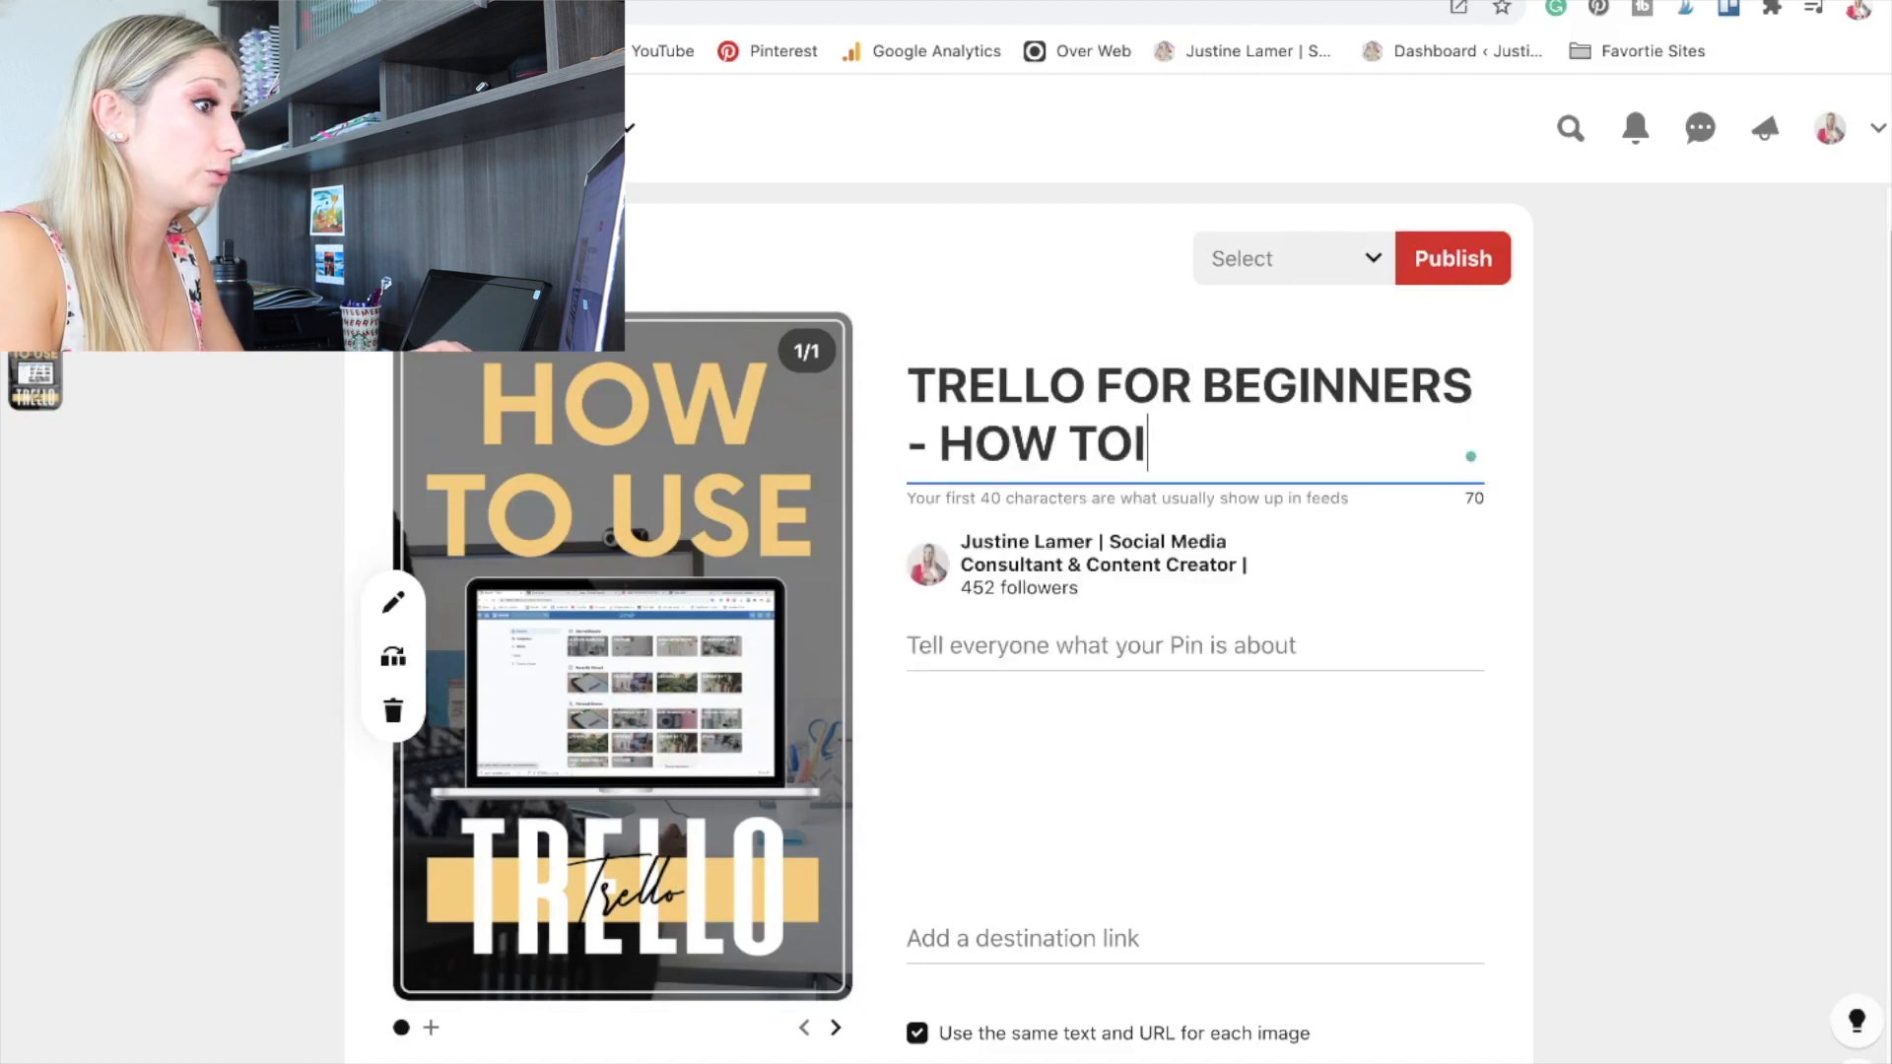
type("SE TRELLO")
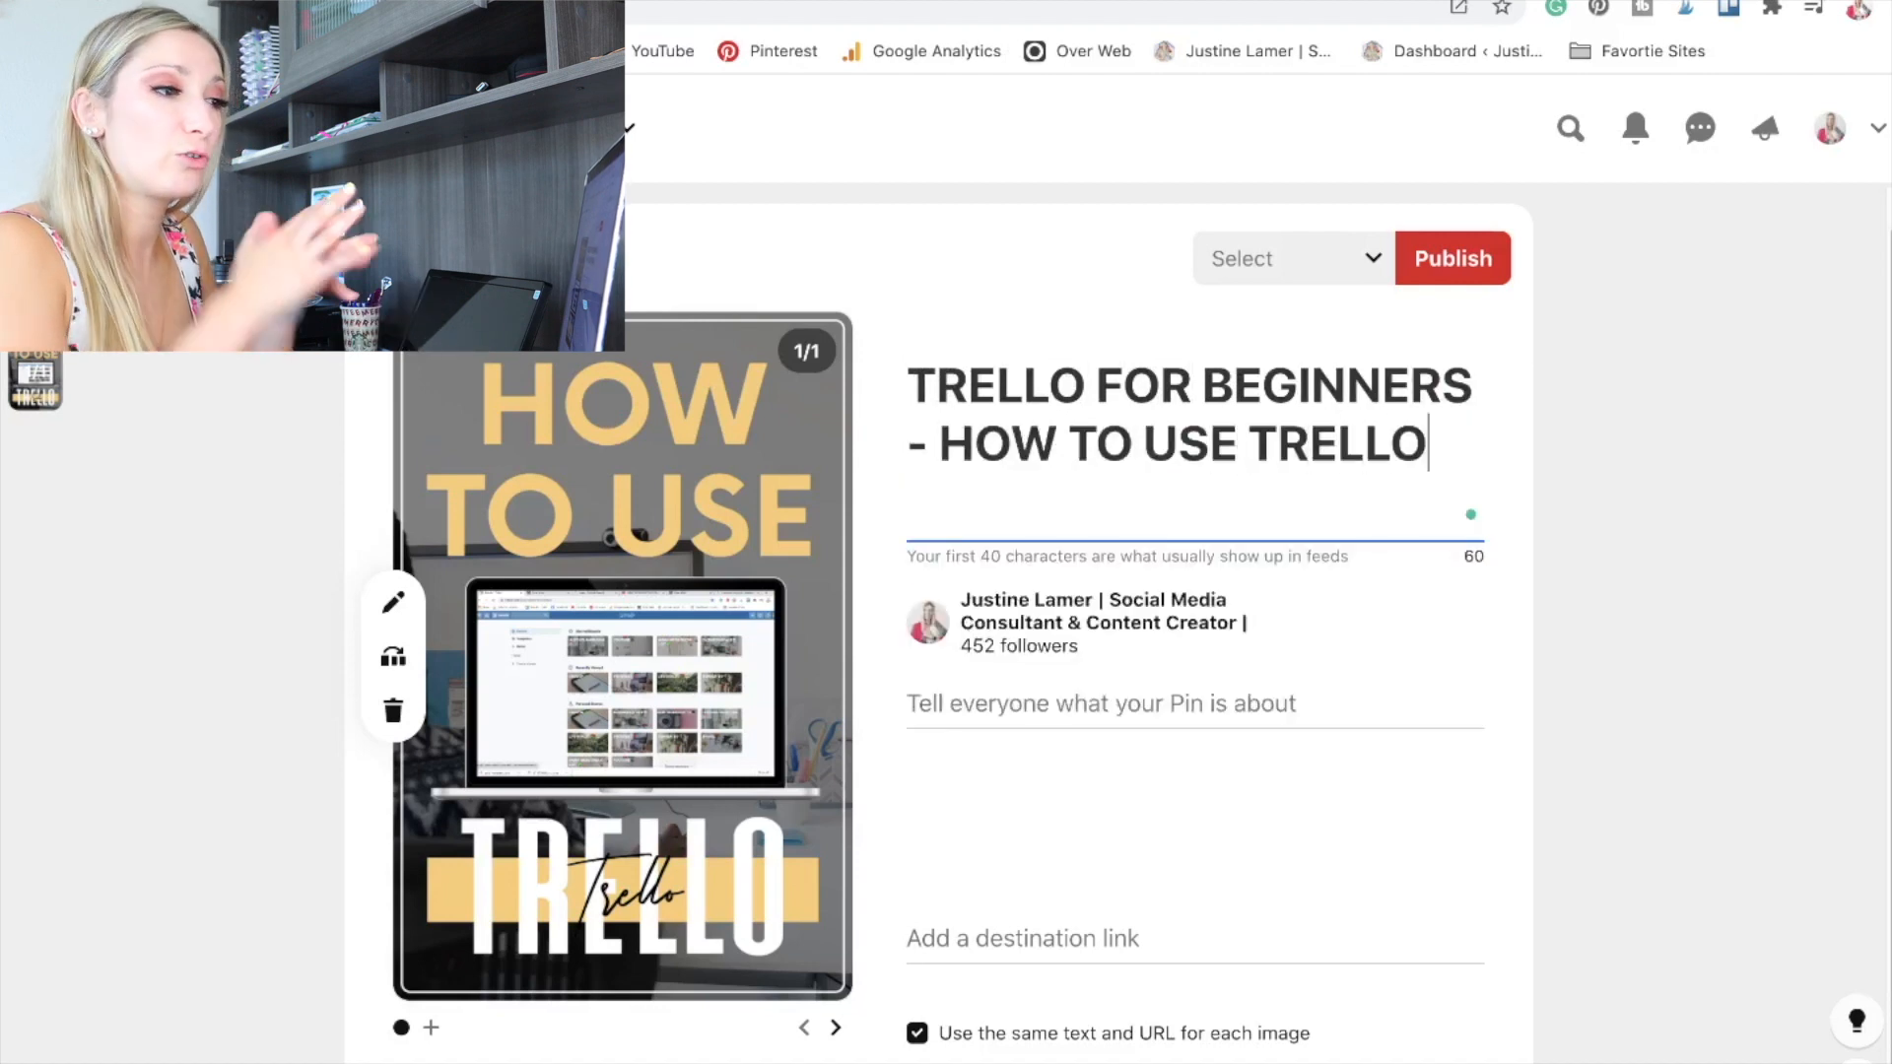
Replace the whole pin title with "HOW TO USE TRELLO - TUTORIAL FOR BEGINNERS!".
left_click_drag(1428, 445, 875, 385)
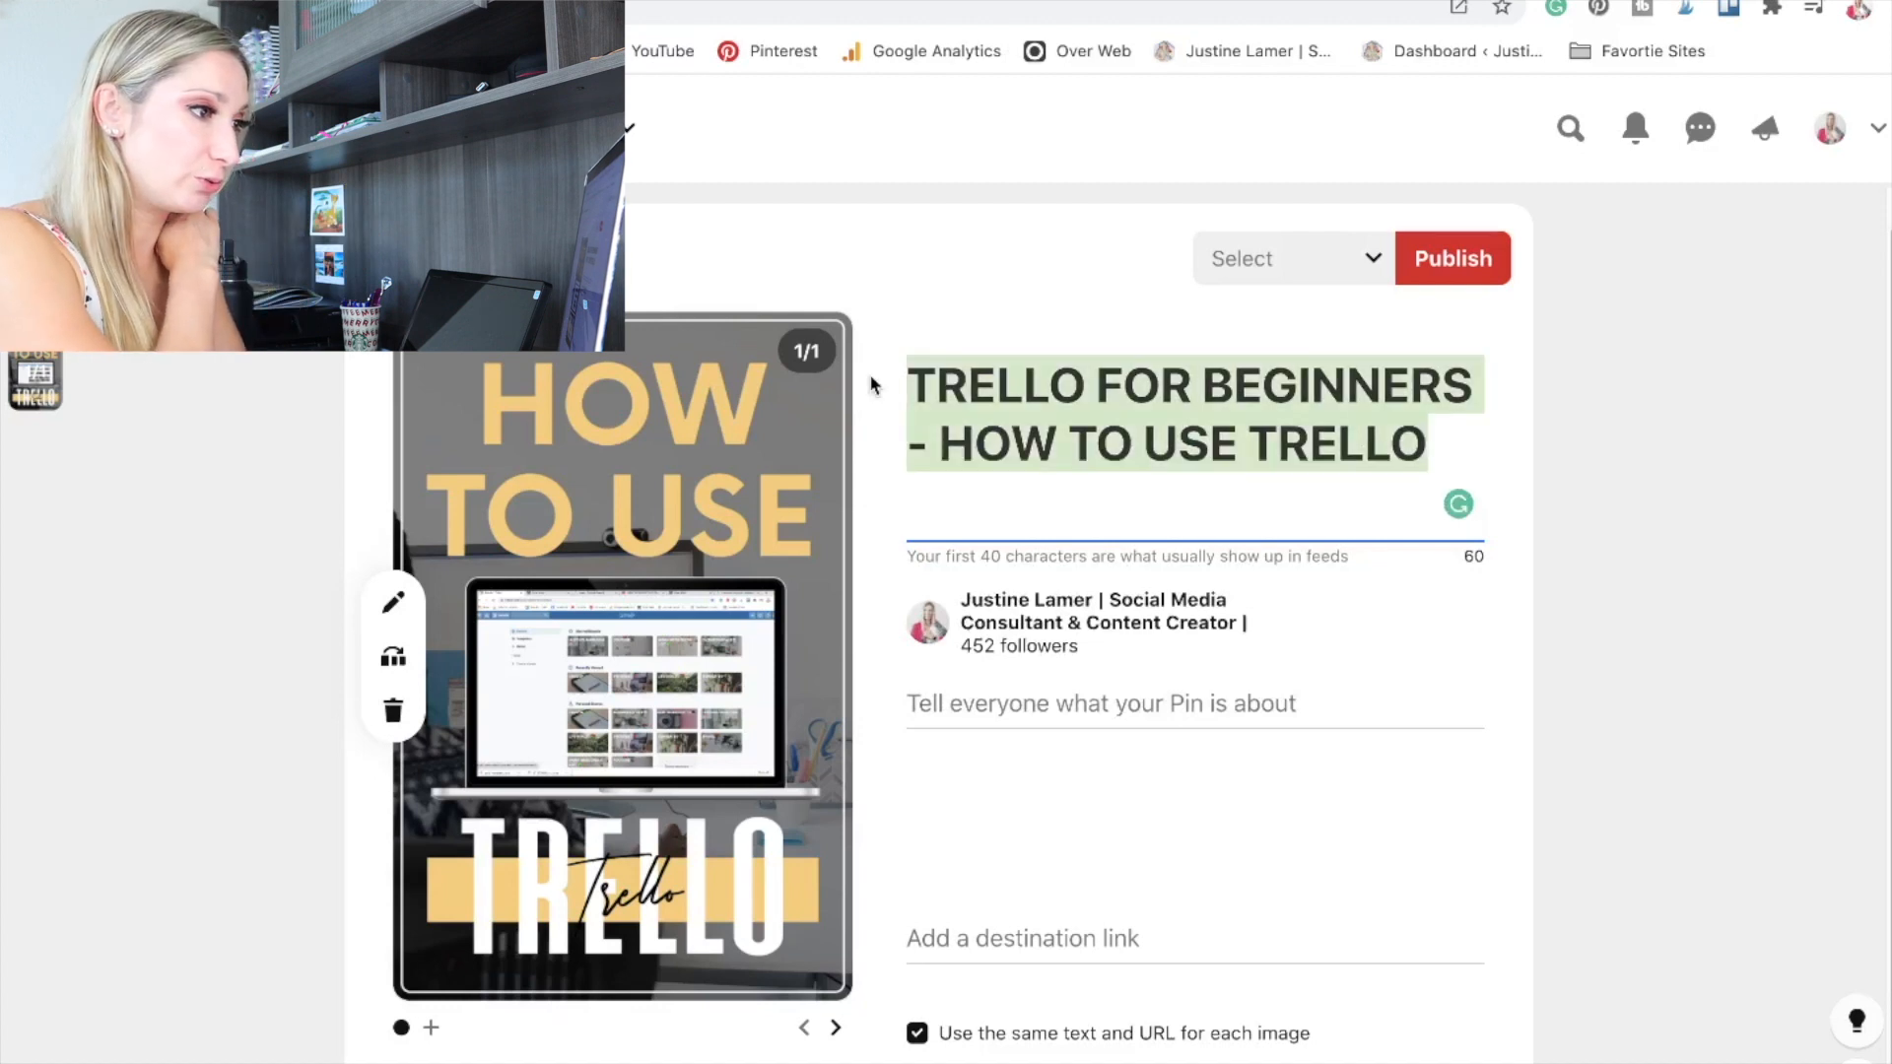
type("HPW")
key("BackSpace")
key("BackSpace")
type("OW TO")
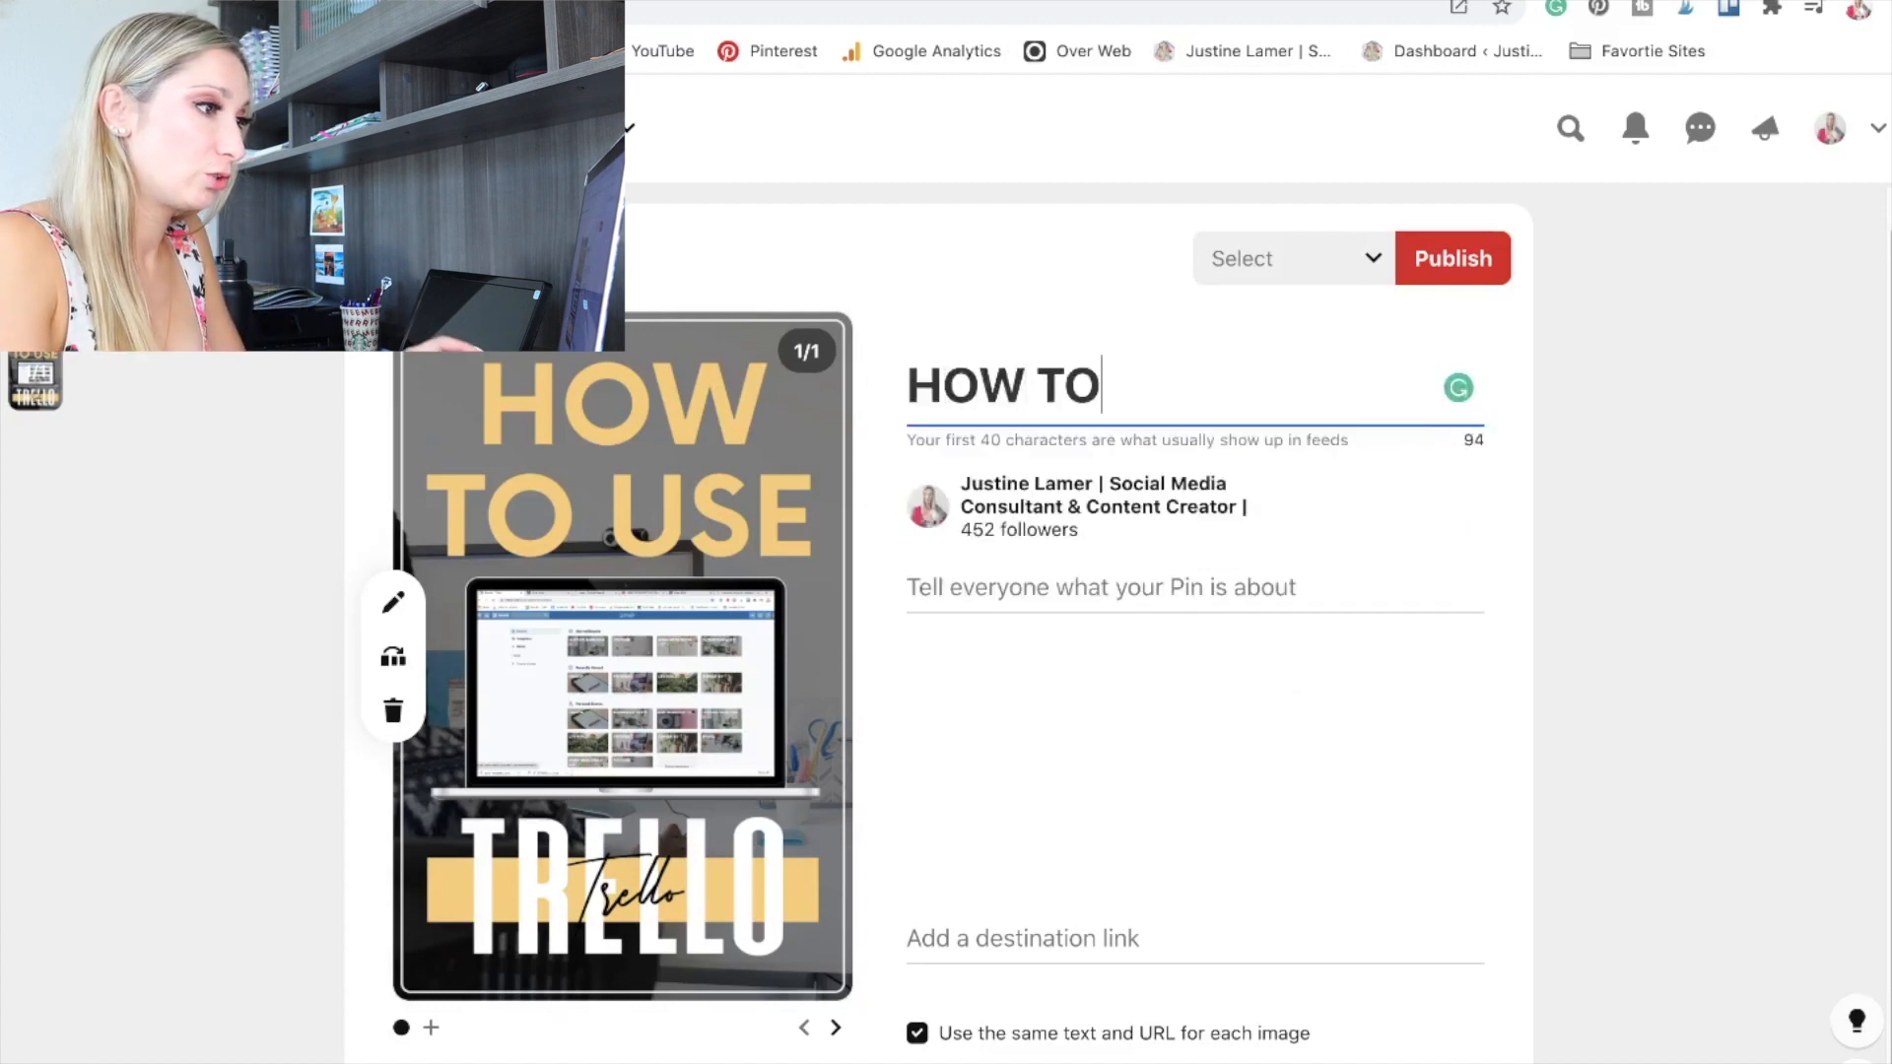
type(" USE TRELLO - TUROTI")
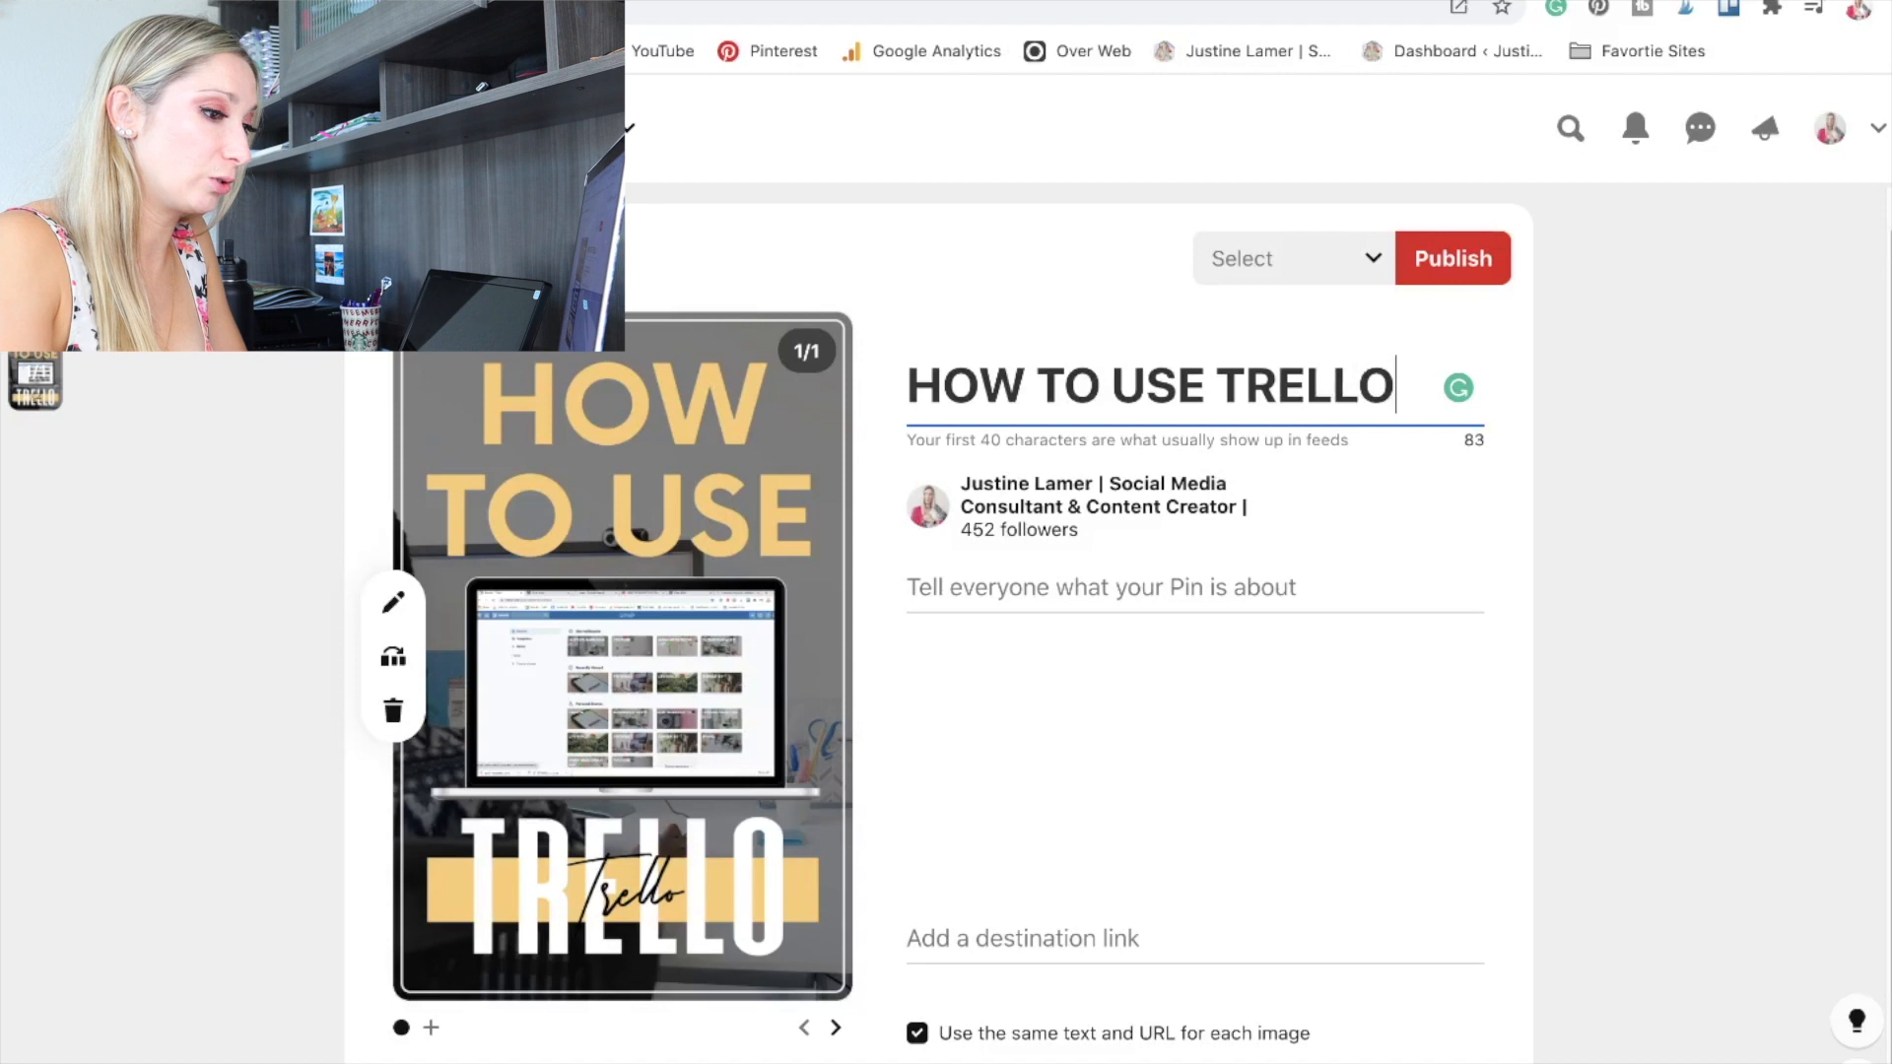
key("BackSpace")
key("BackSpace")
key("BackSpace")
type("TORIAL FOR BE")
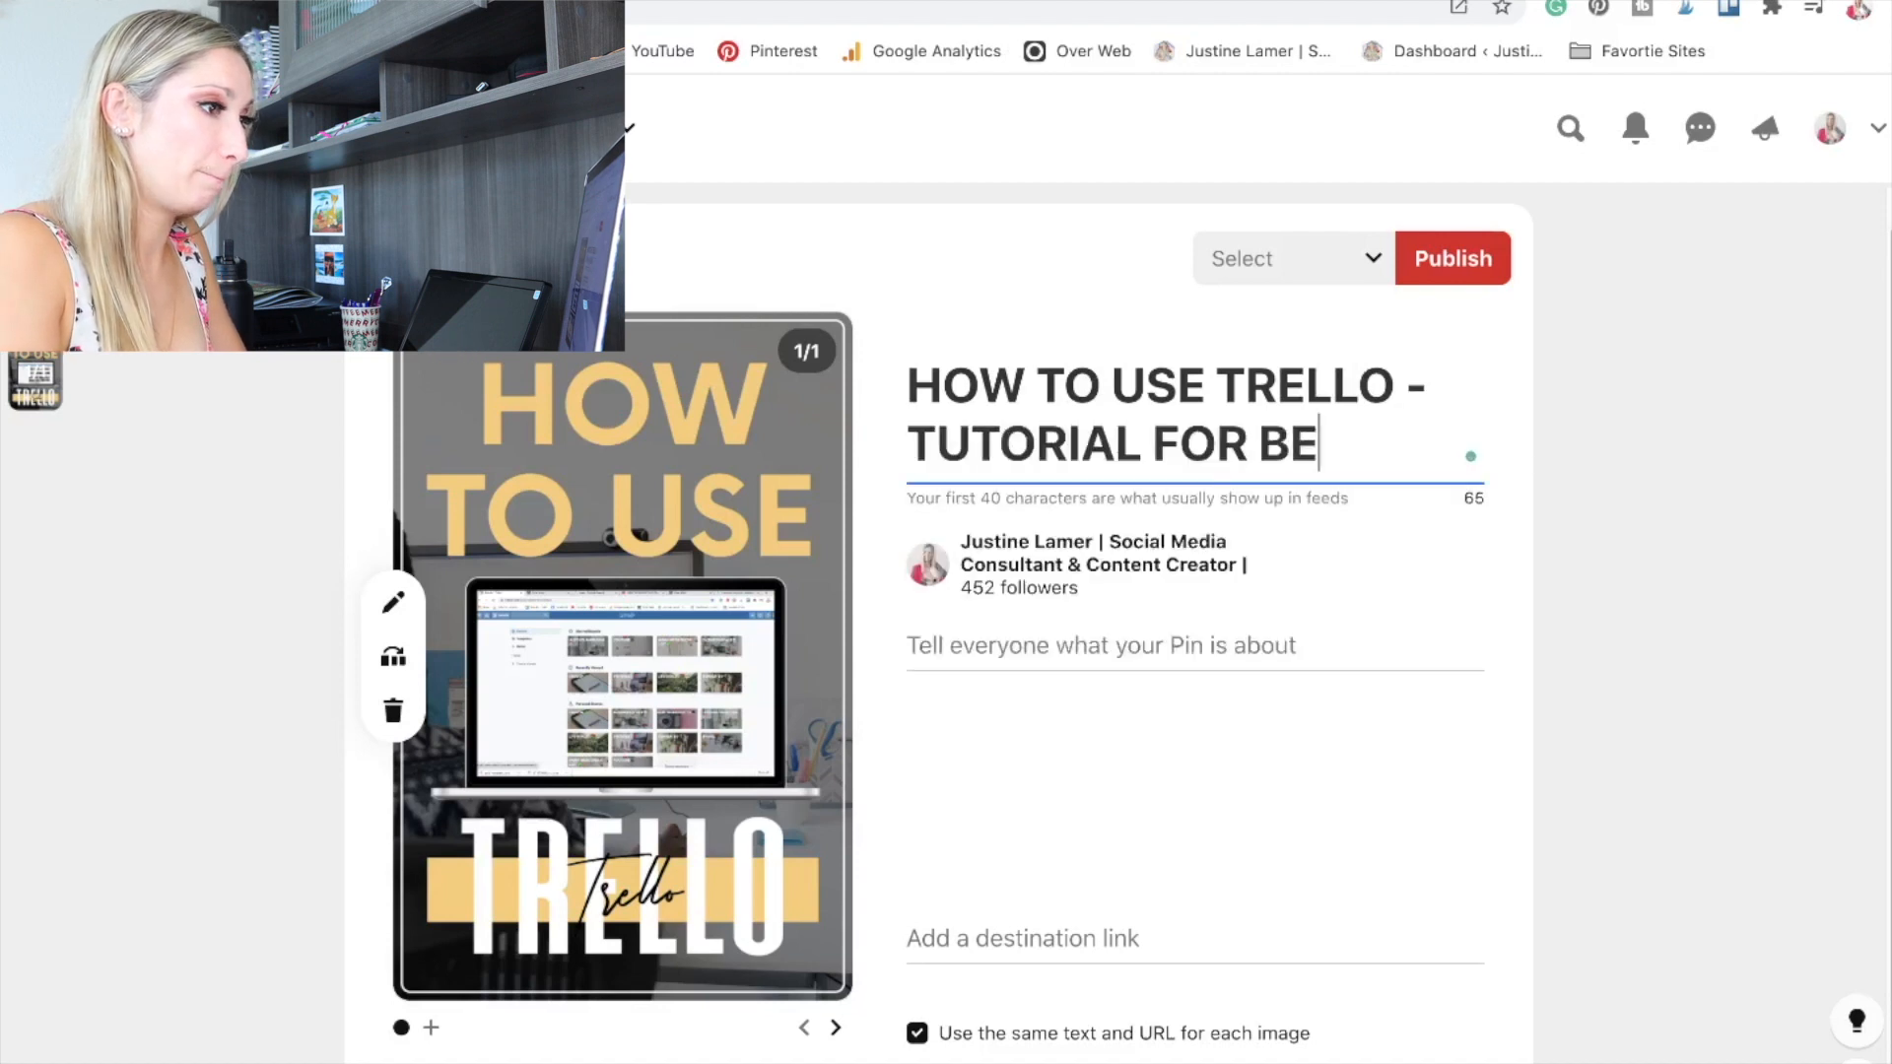
type("GINNERS!")
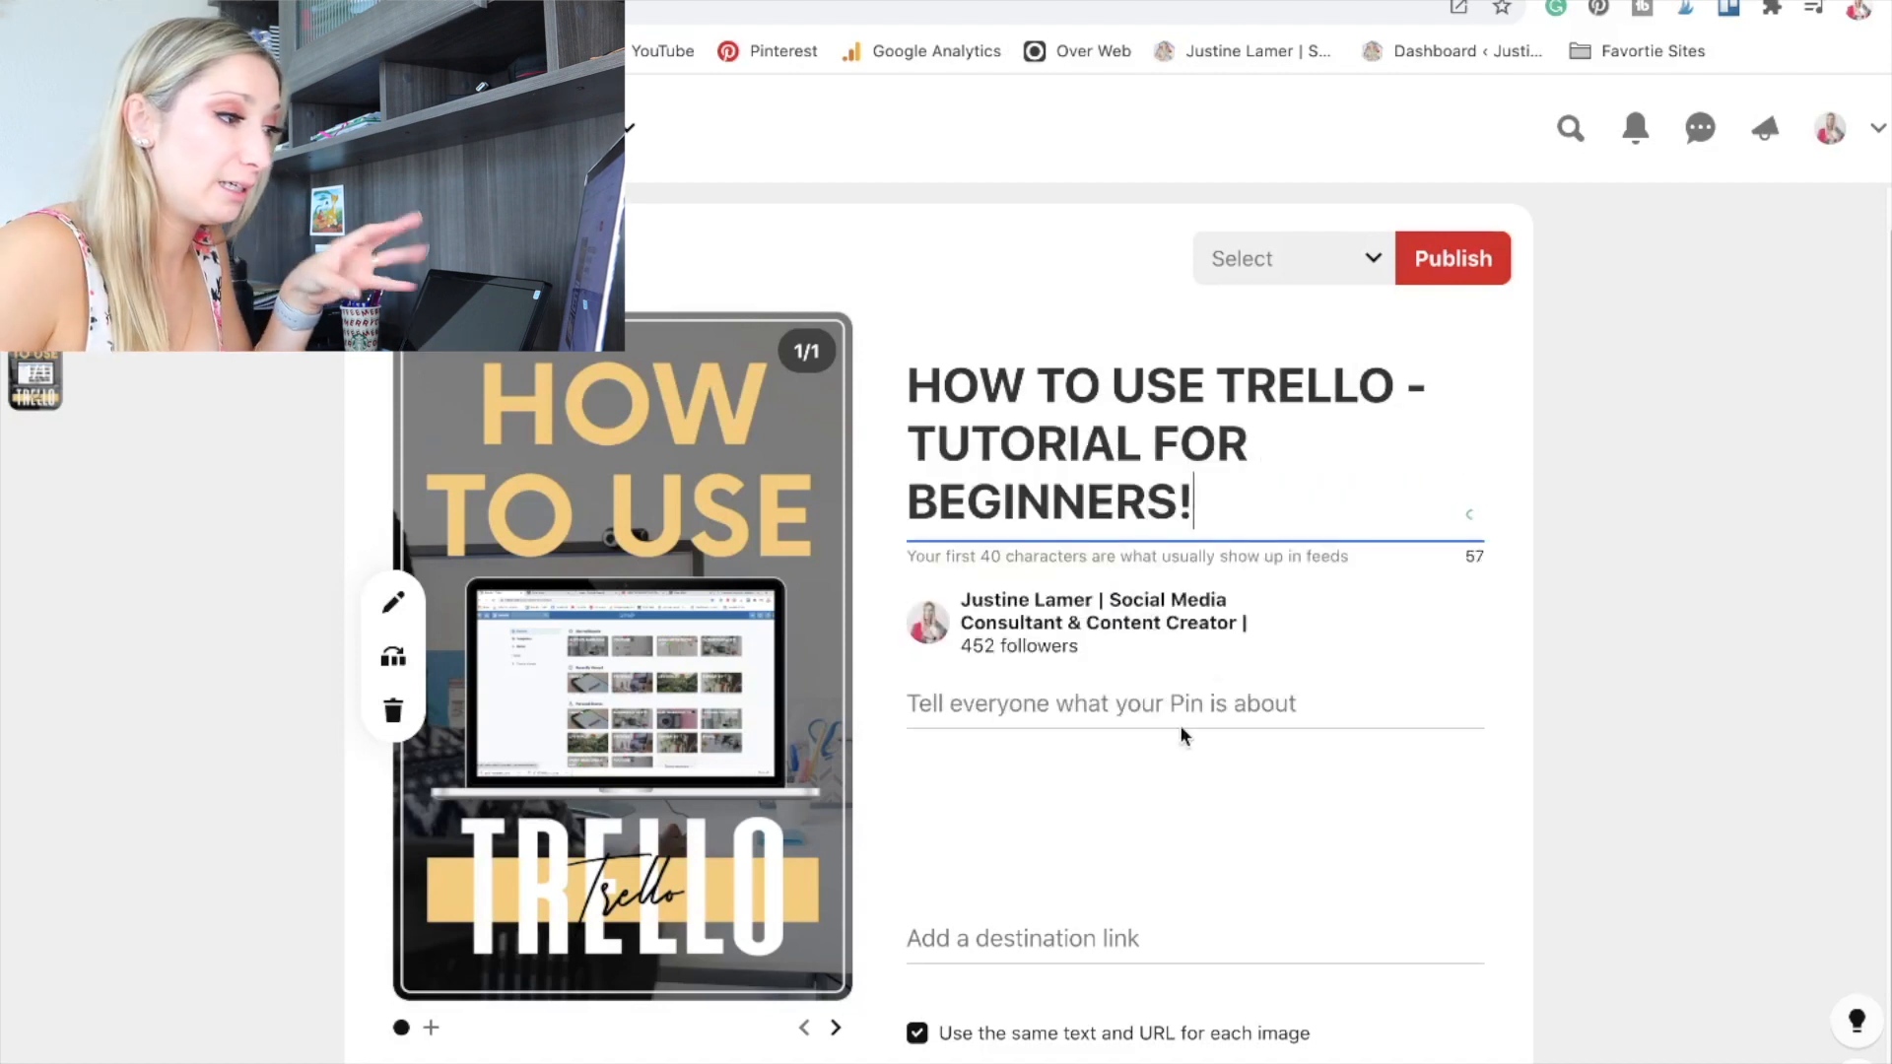
Start the pin description with "Best advice and tips to start using the organization tool called TRELLO!", paste the blog summary, and correct it to "sign up for free on Trello".
left_click(926, 697)
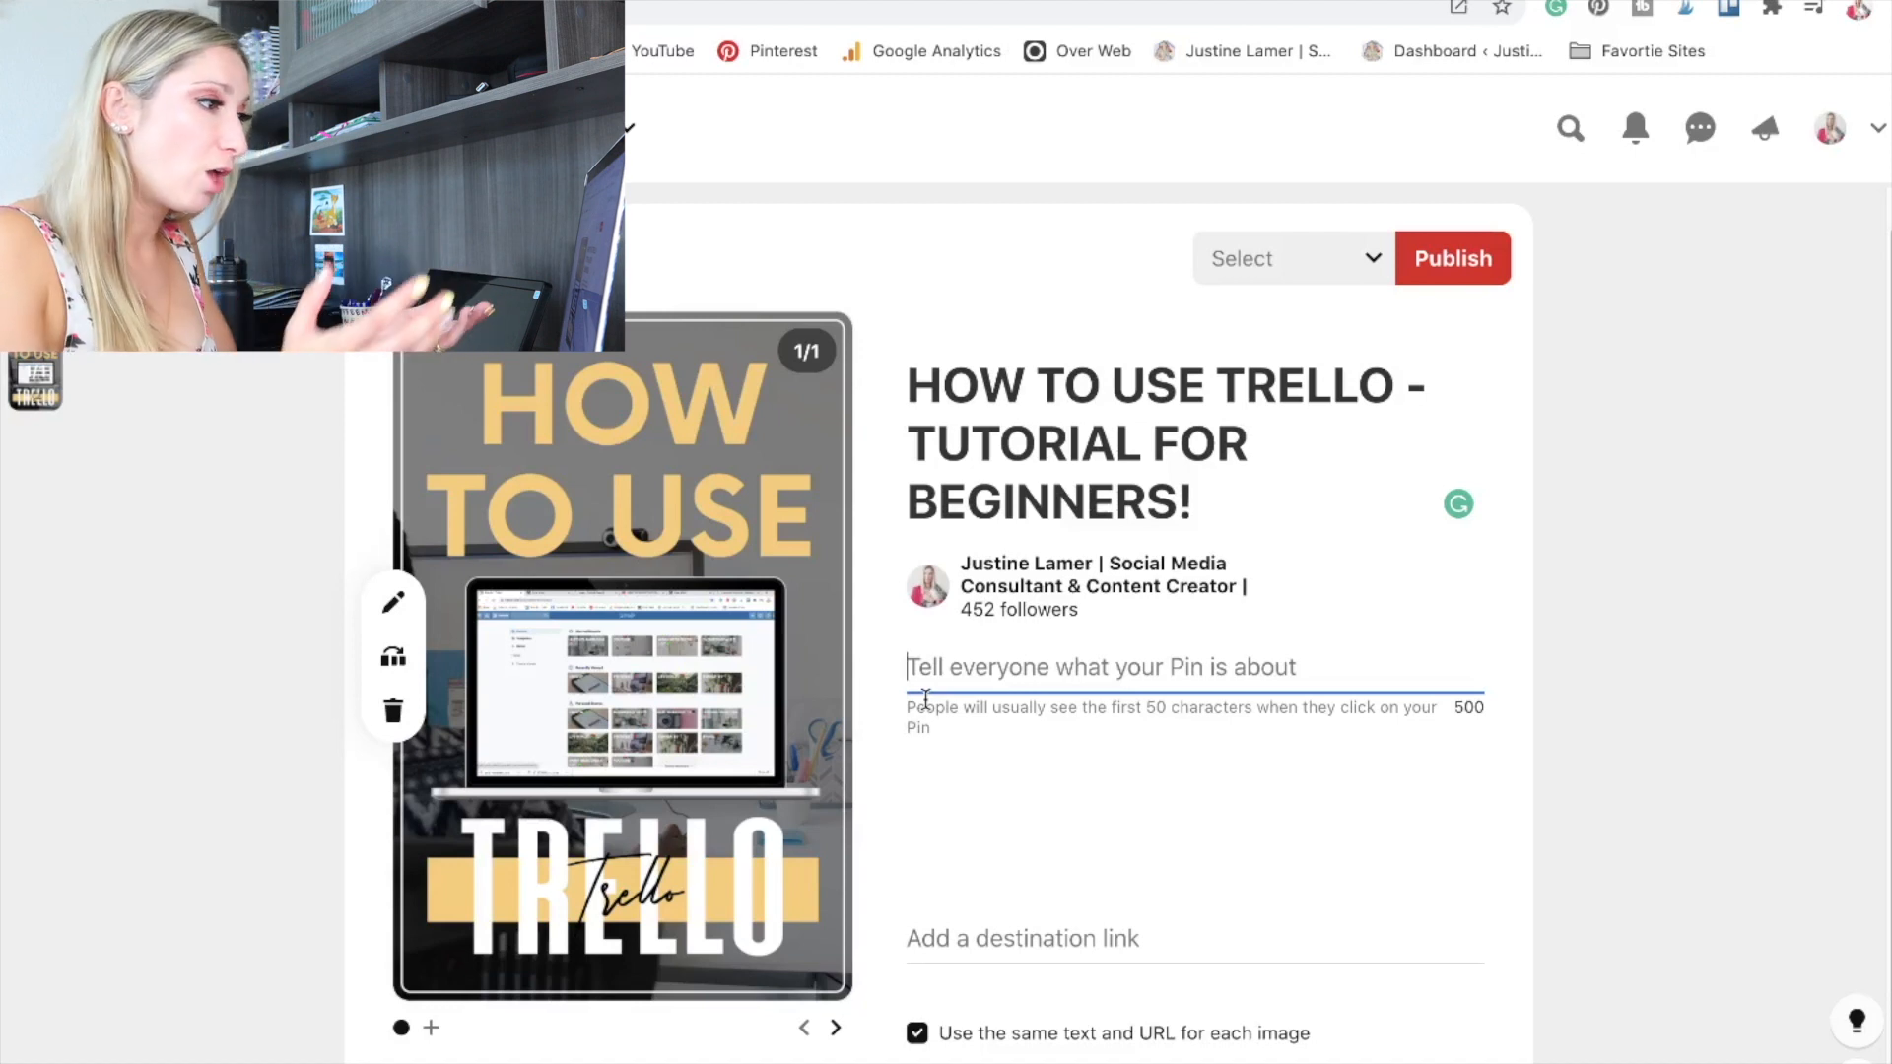
type("Best advice and tips to start using the organization tool called TRELL")
type("O!")
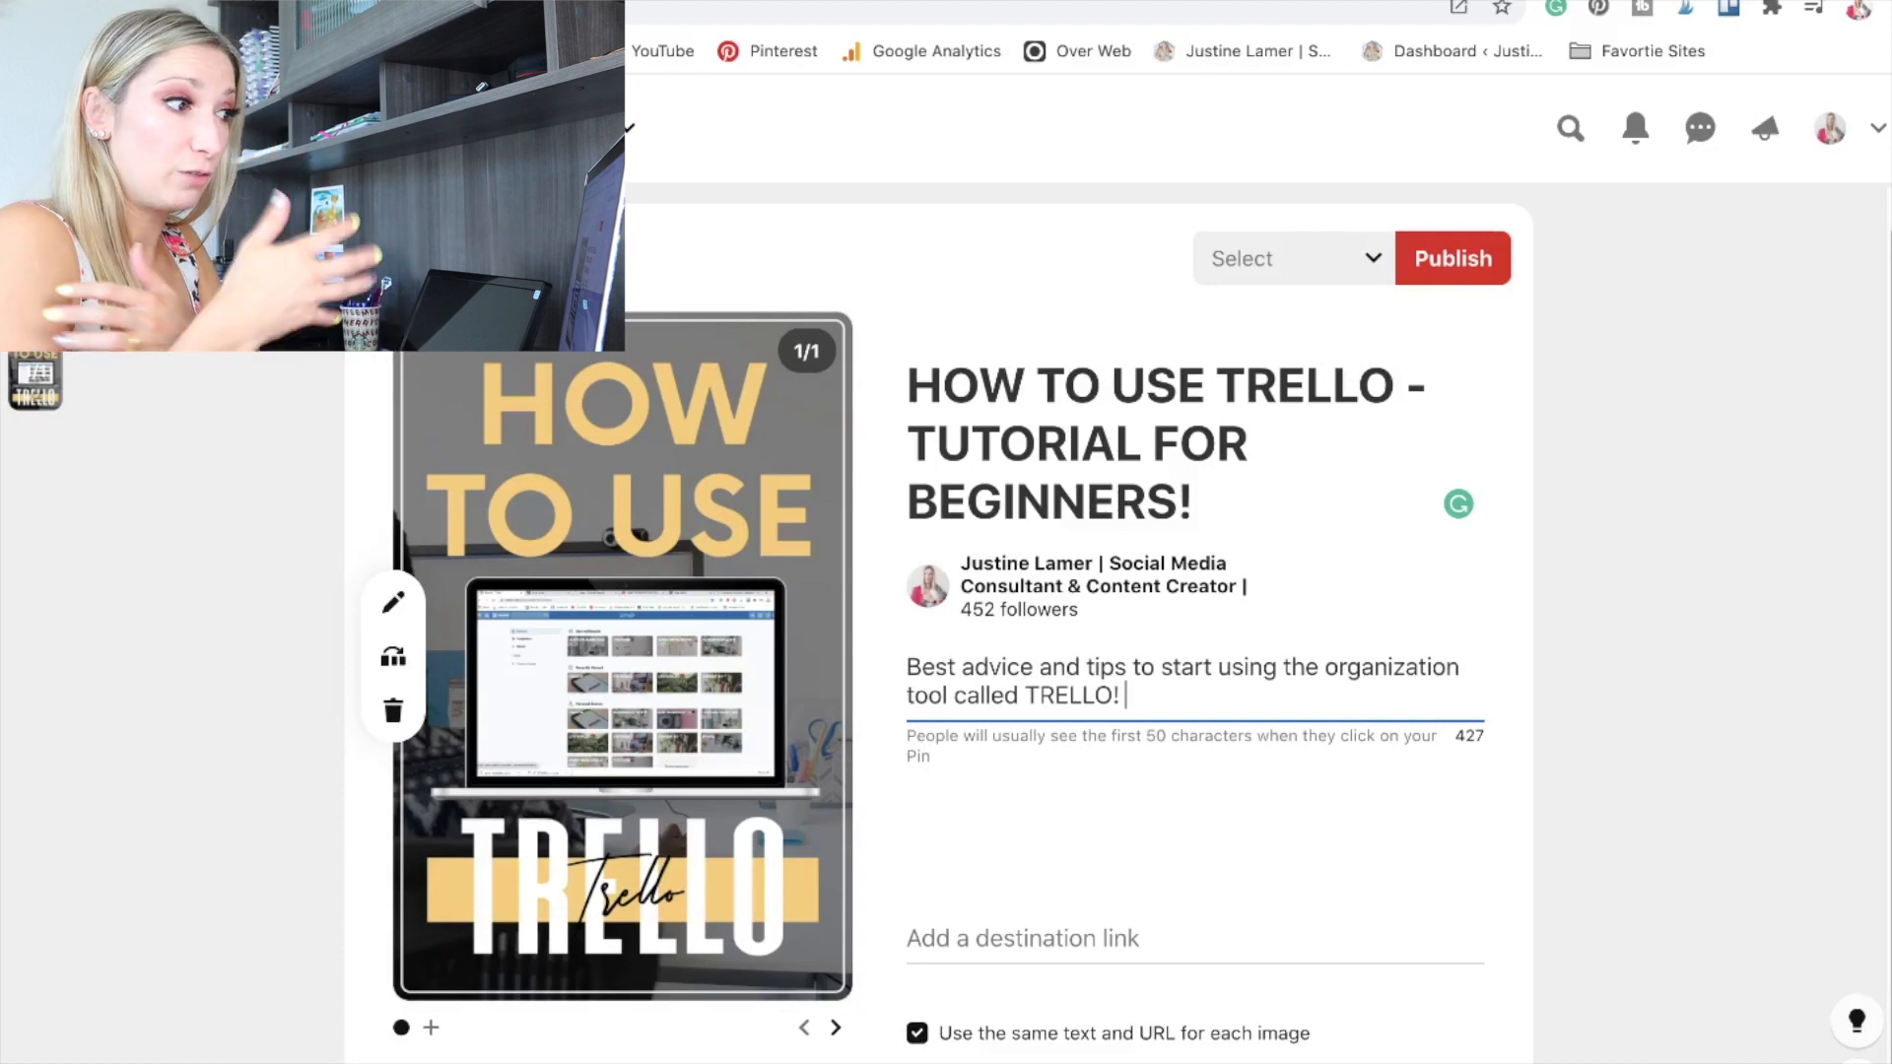
type("Learn how to sign up and Trello. I am sharing how to create you first board, list and card. After reading my blog post, you will know everything you need to get your life organized!")
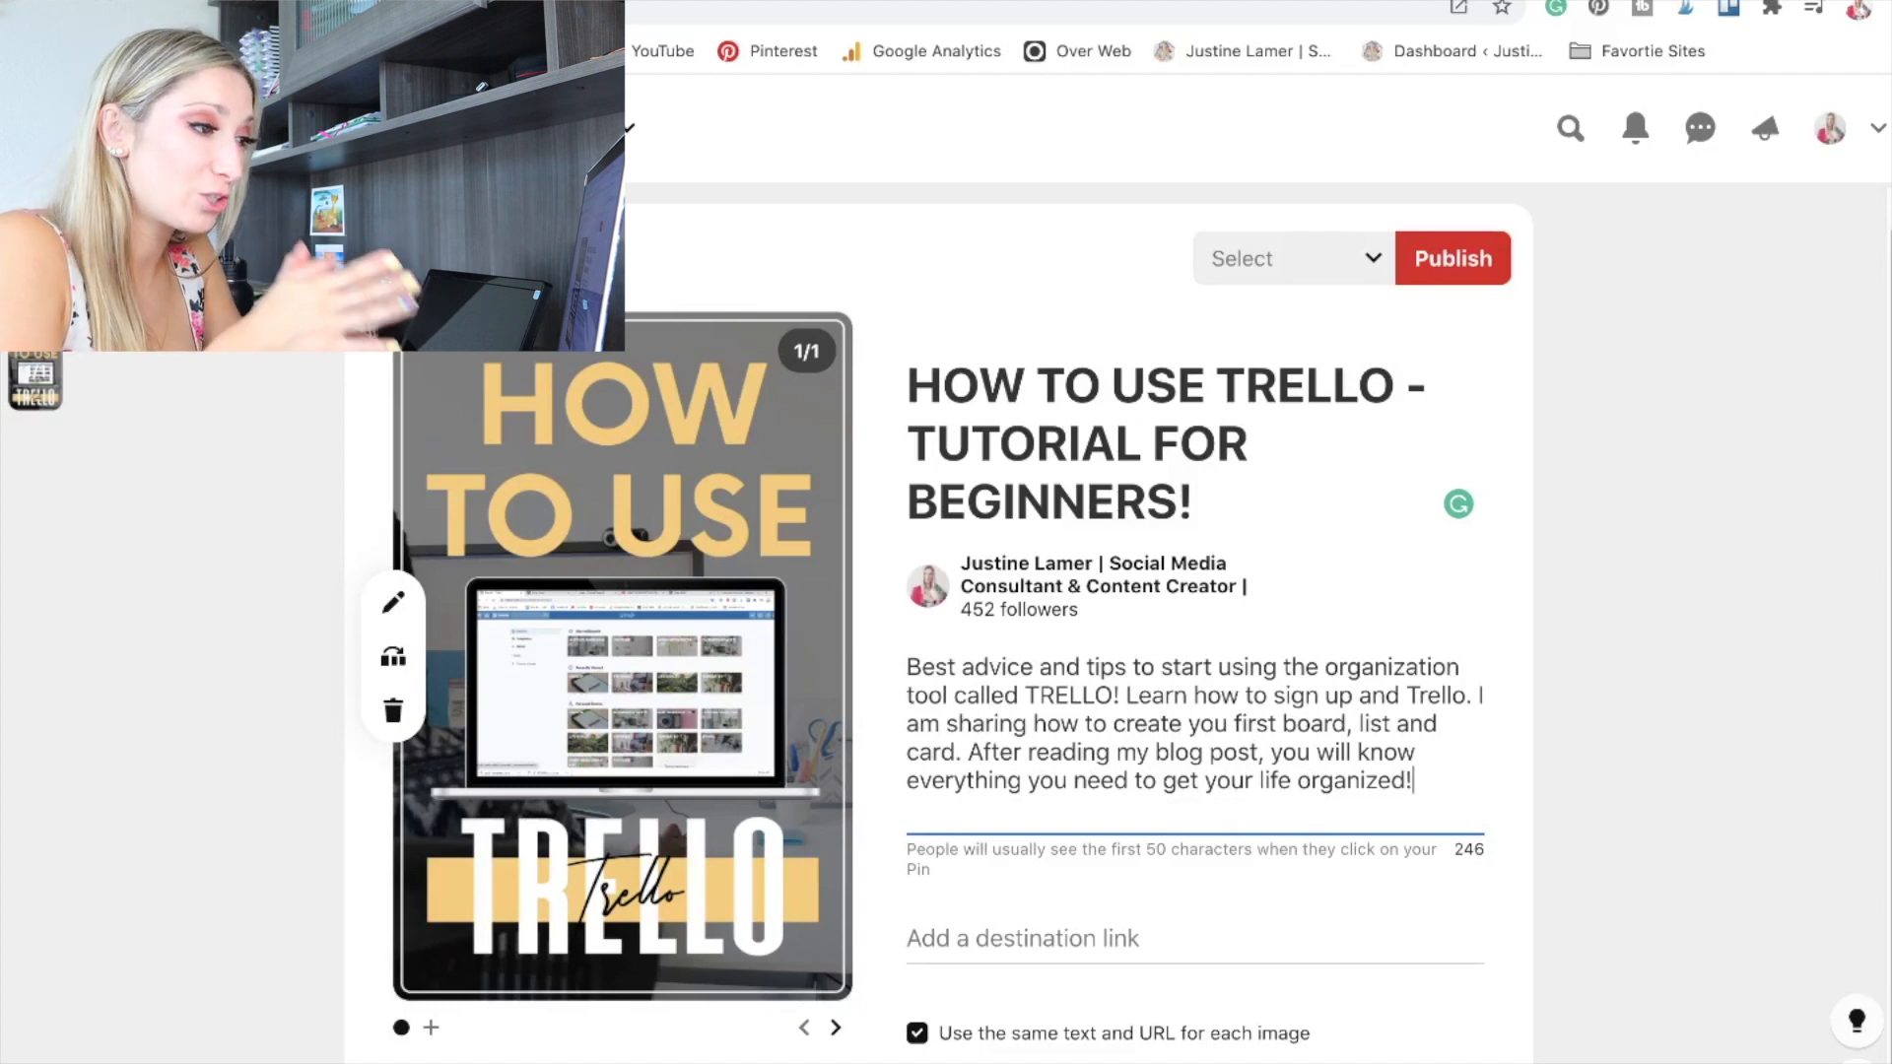
key("BackSpace")
key("BackSpace")
key("BackSpace")
type("for free on")
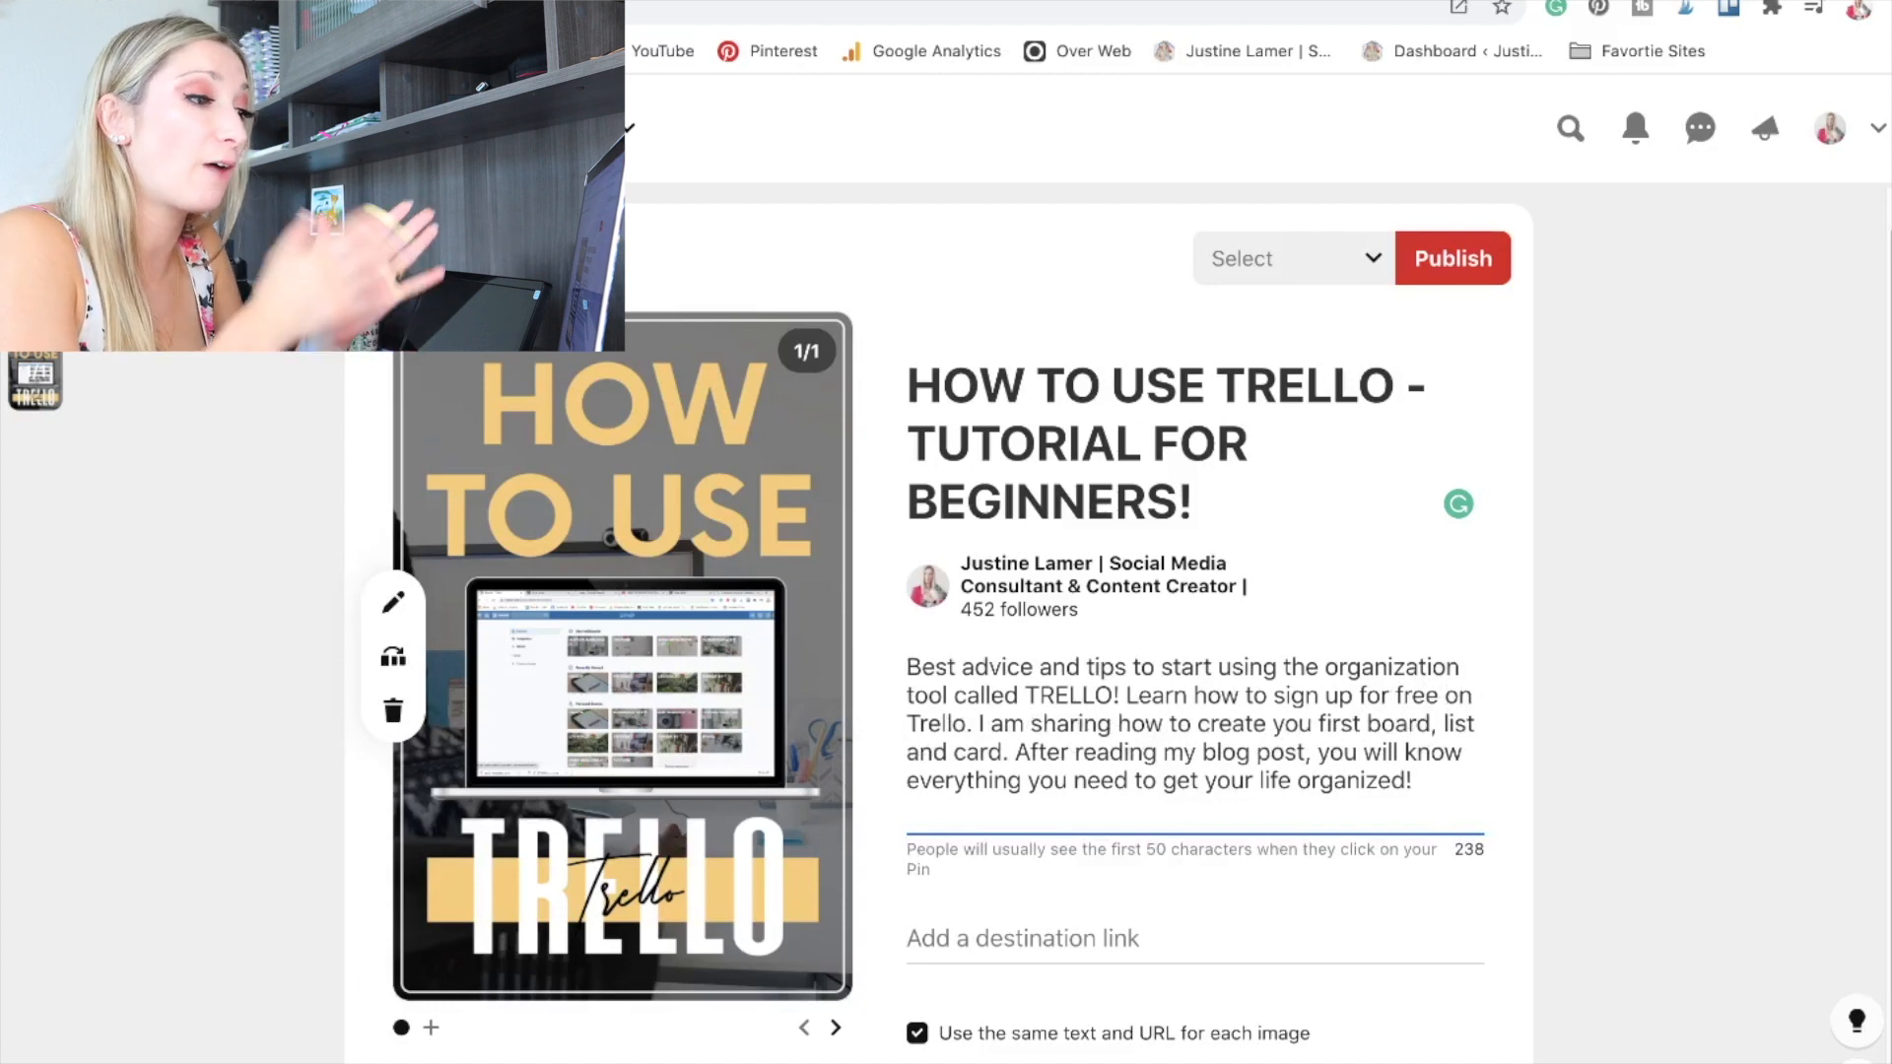
Insert a comma after "everything you need" in the description and add the closing line "Read how to use Trello! Now!".
left_click(1134, 781)
key("BackSpace")
type(",")
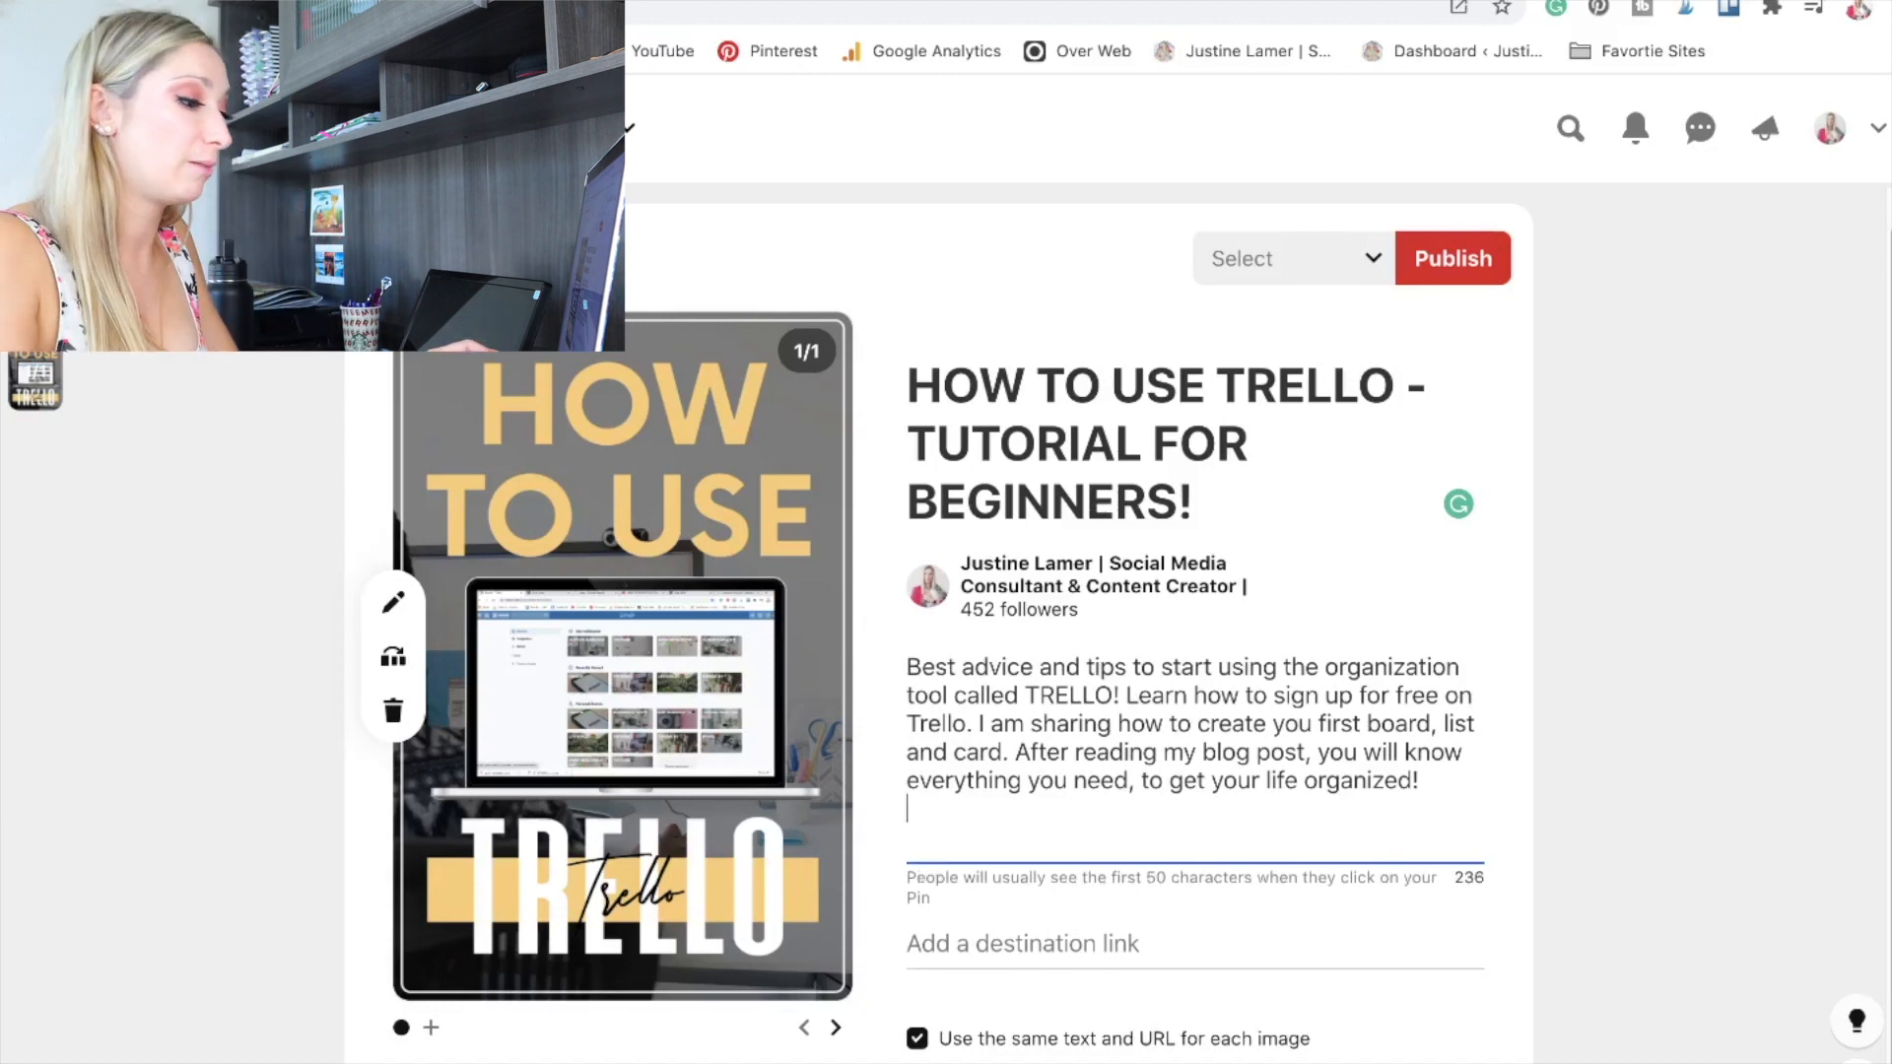
type("Read h")
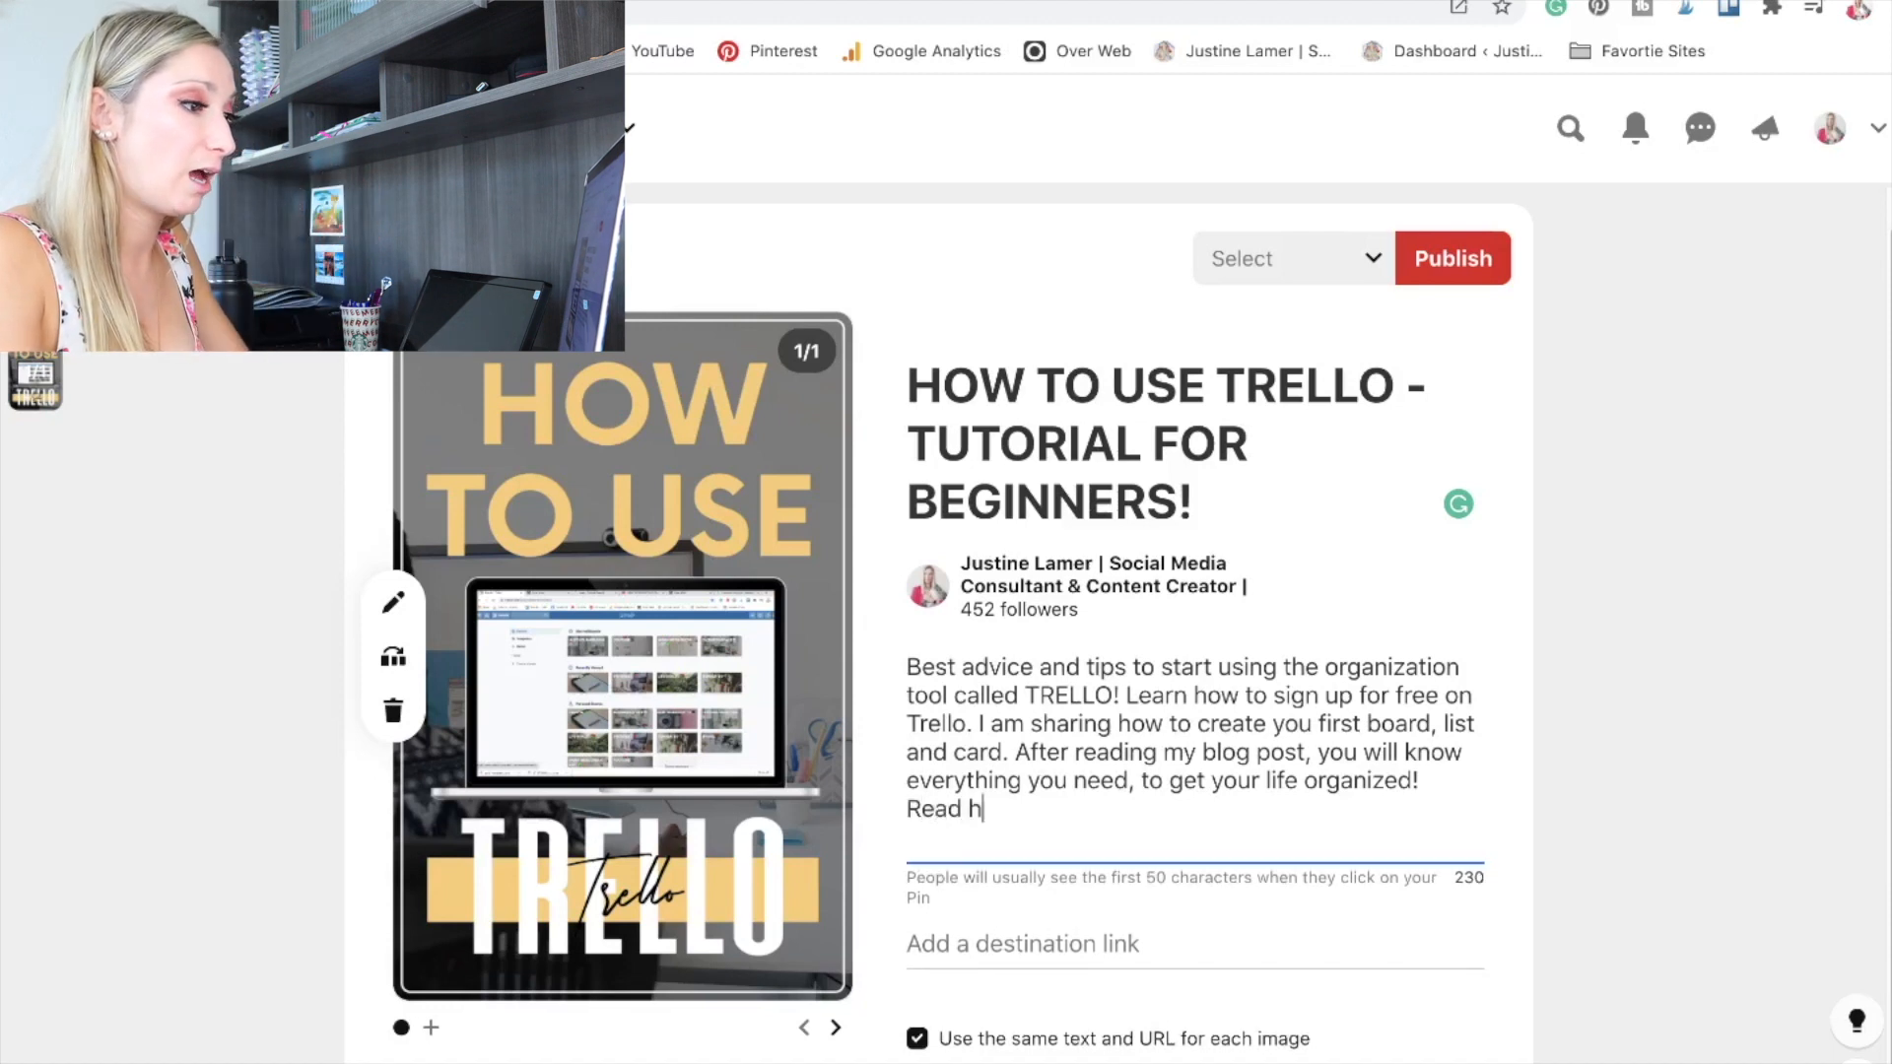
type("ow to use trello! Now")
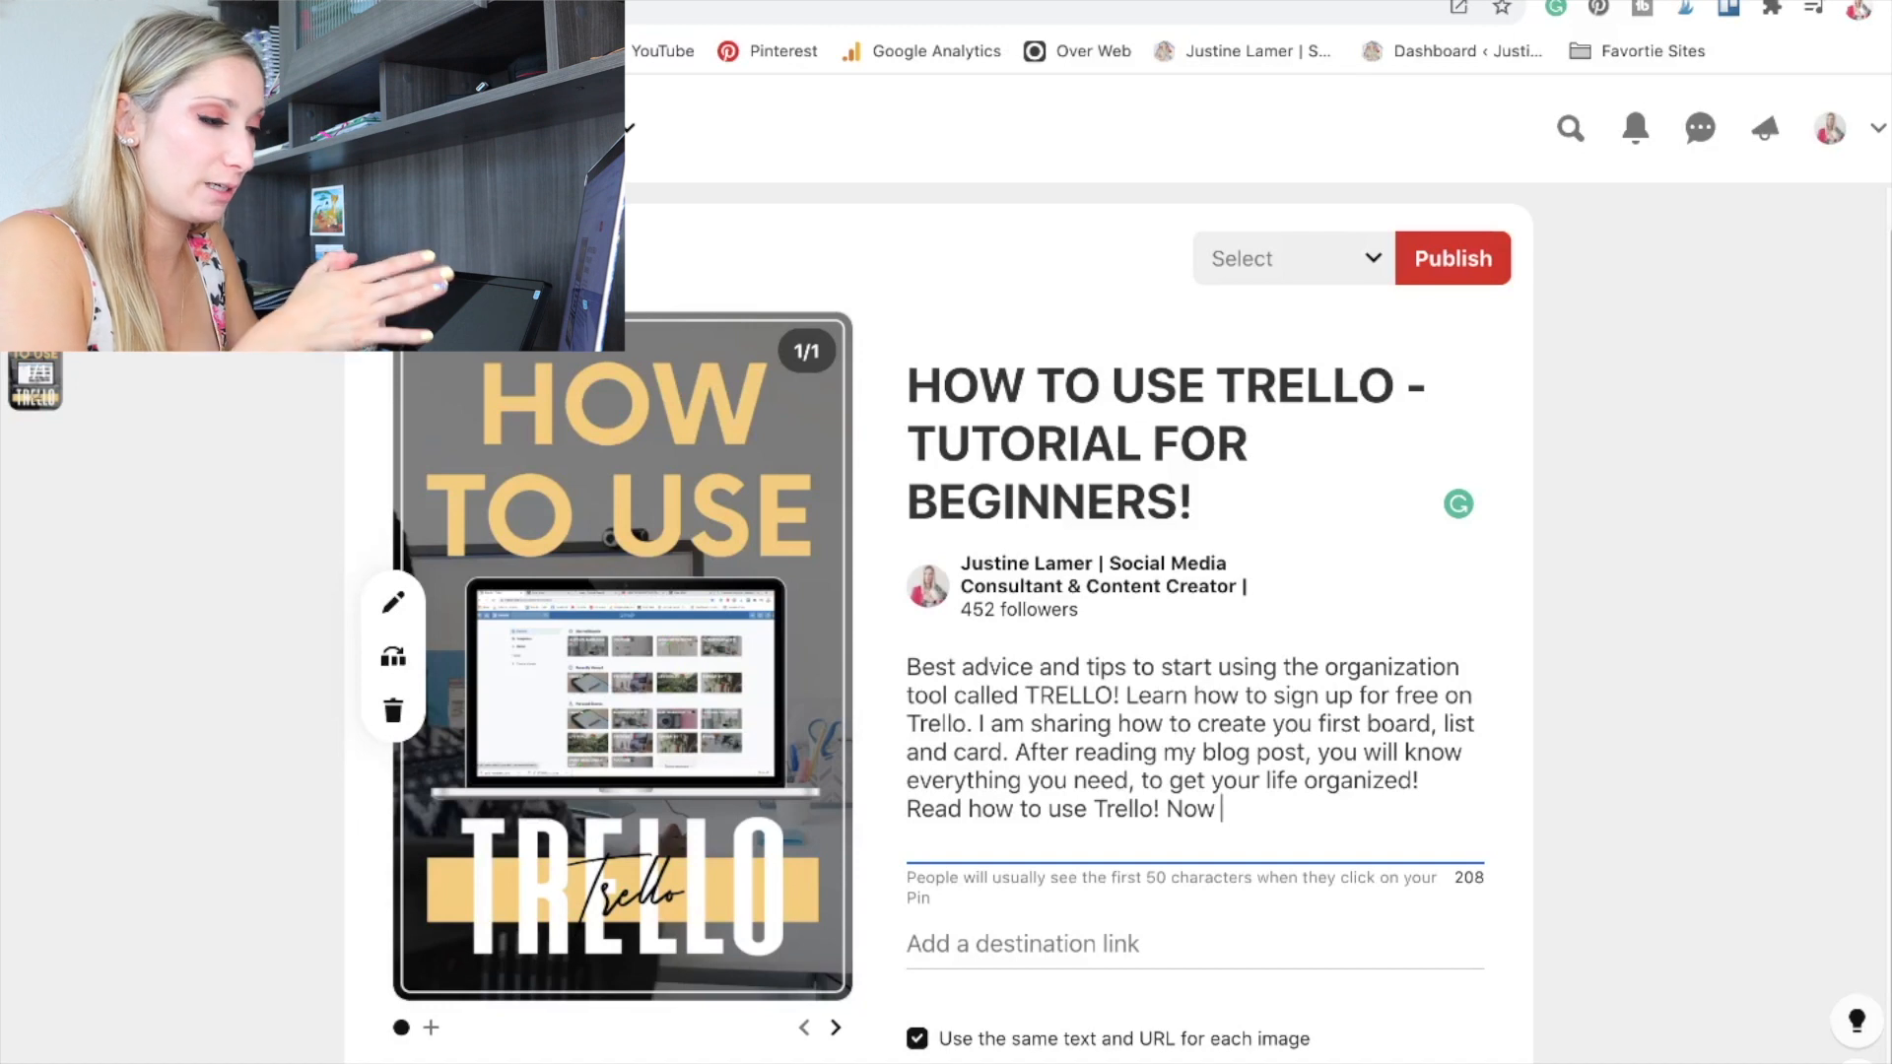
type("!")
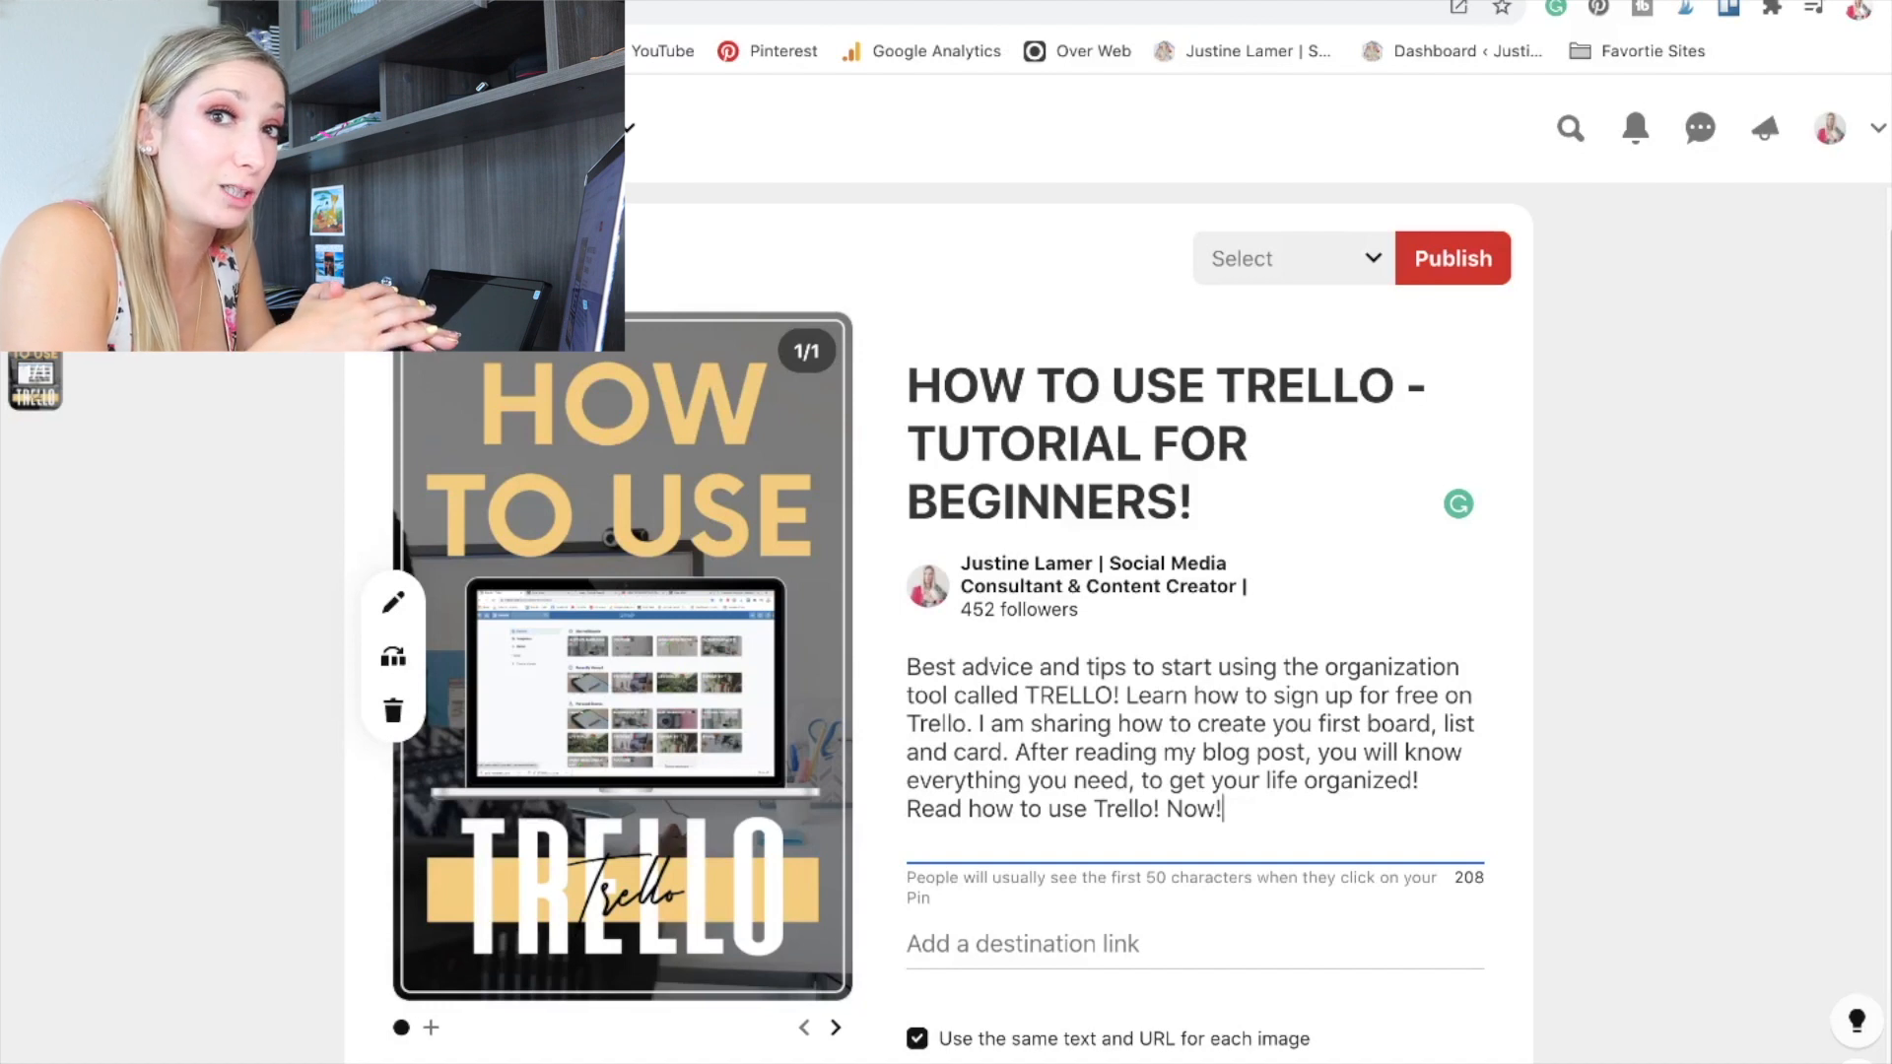
Leave a blank line below the description text and add the hashtags #Trello #trelloforbeginners #trellotutorial.
key("Return")
key("Return")
type("#Tre")
type("ll")
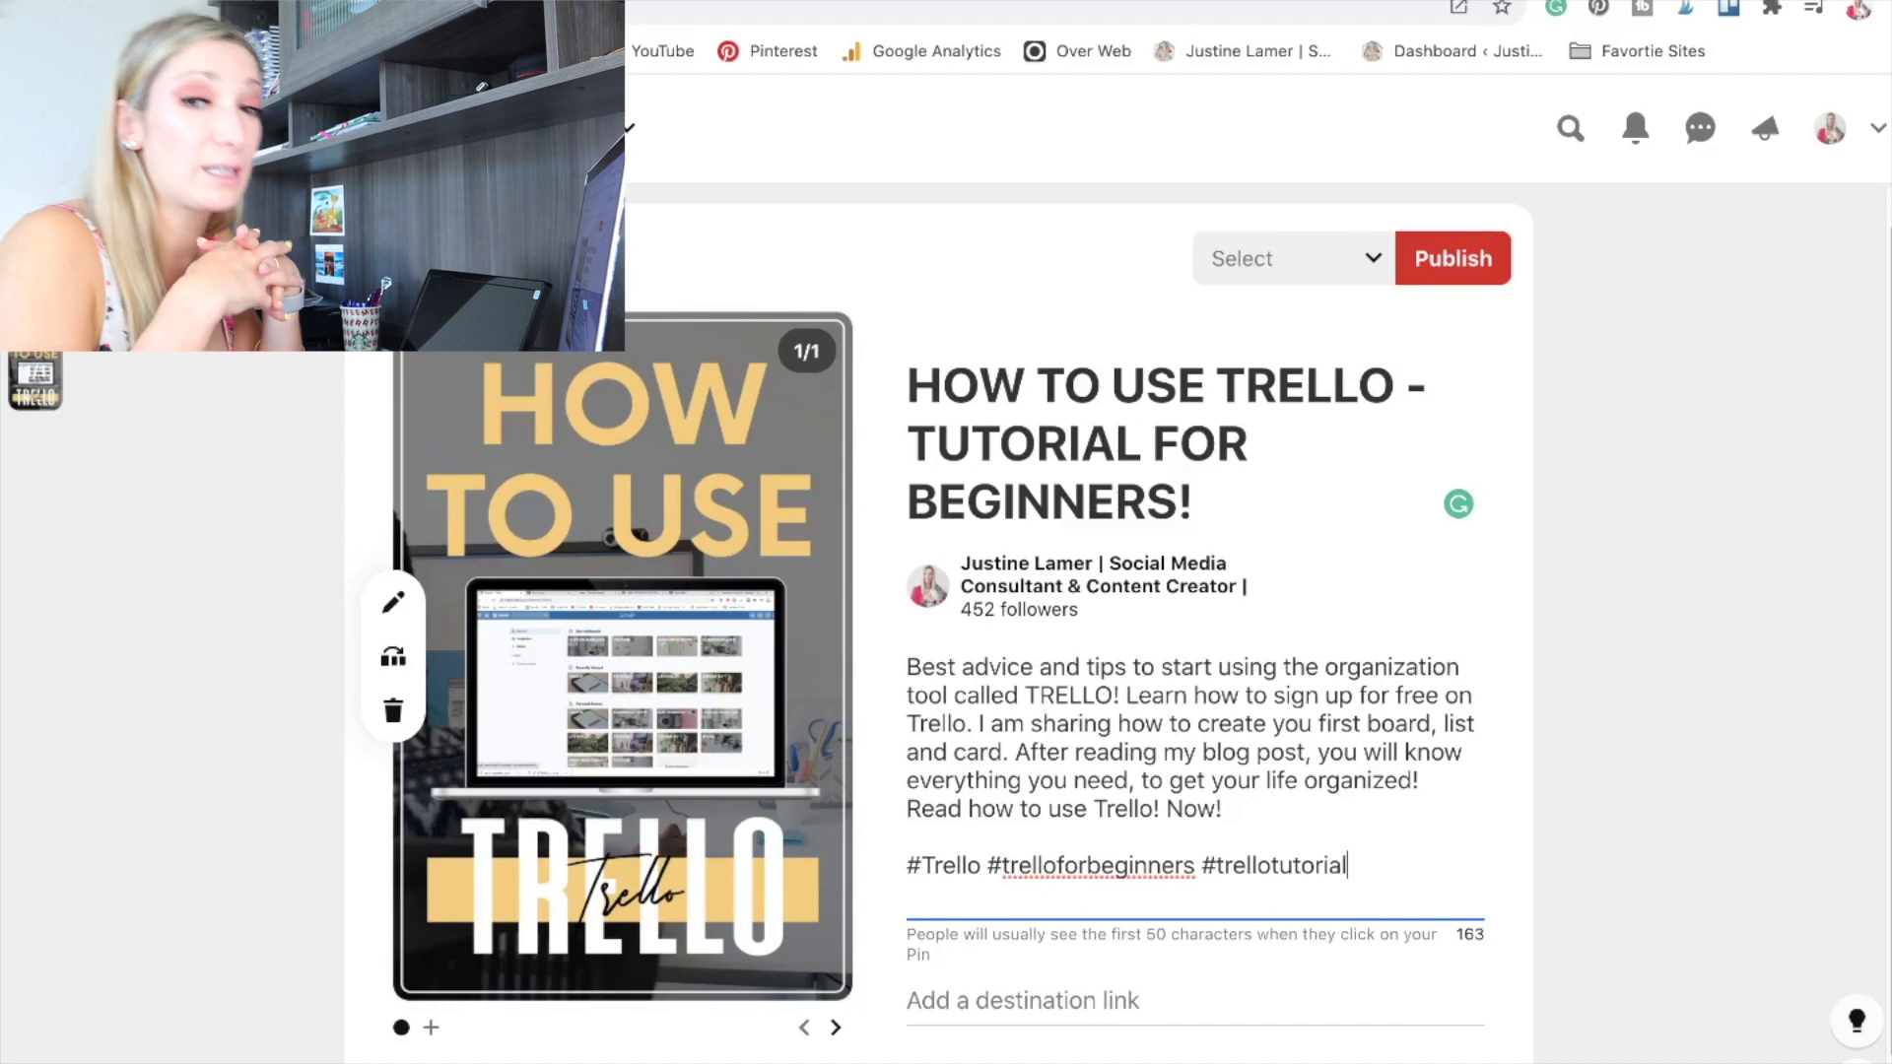
Copy the address of the blog post "5 Things to Do Before Posting on Instagram" and paste it as the pin's destination link.
left_click(1012, 1007)
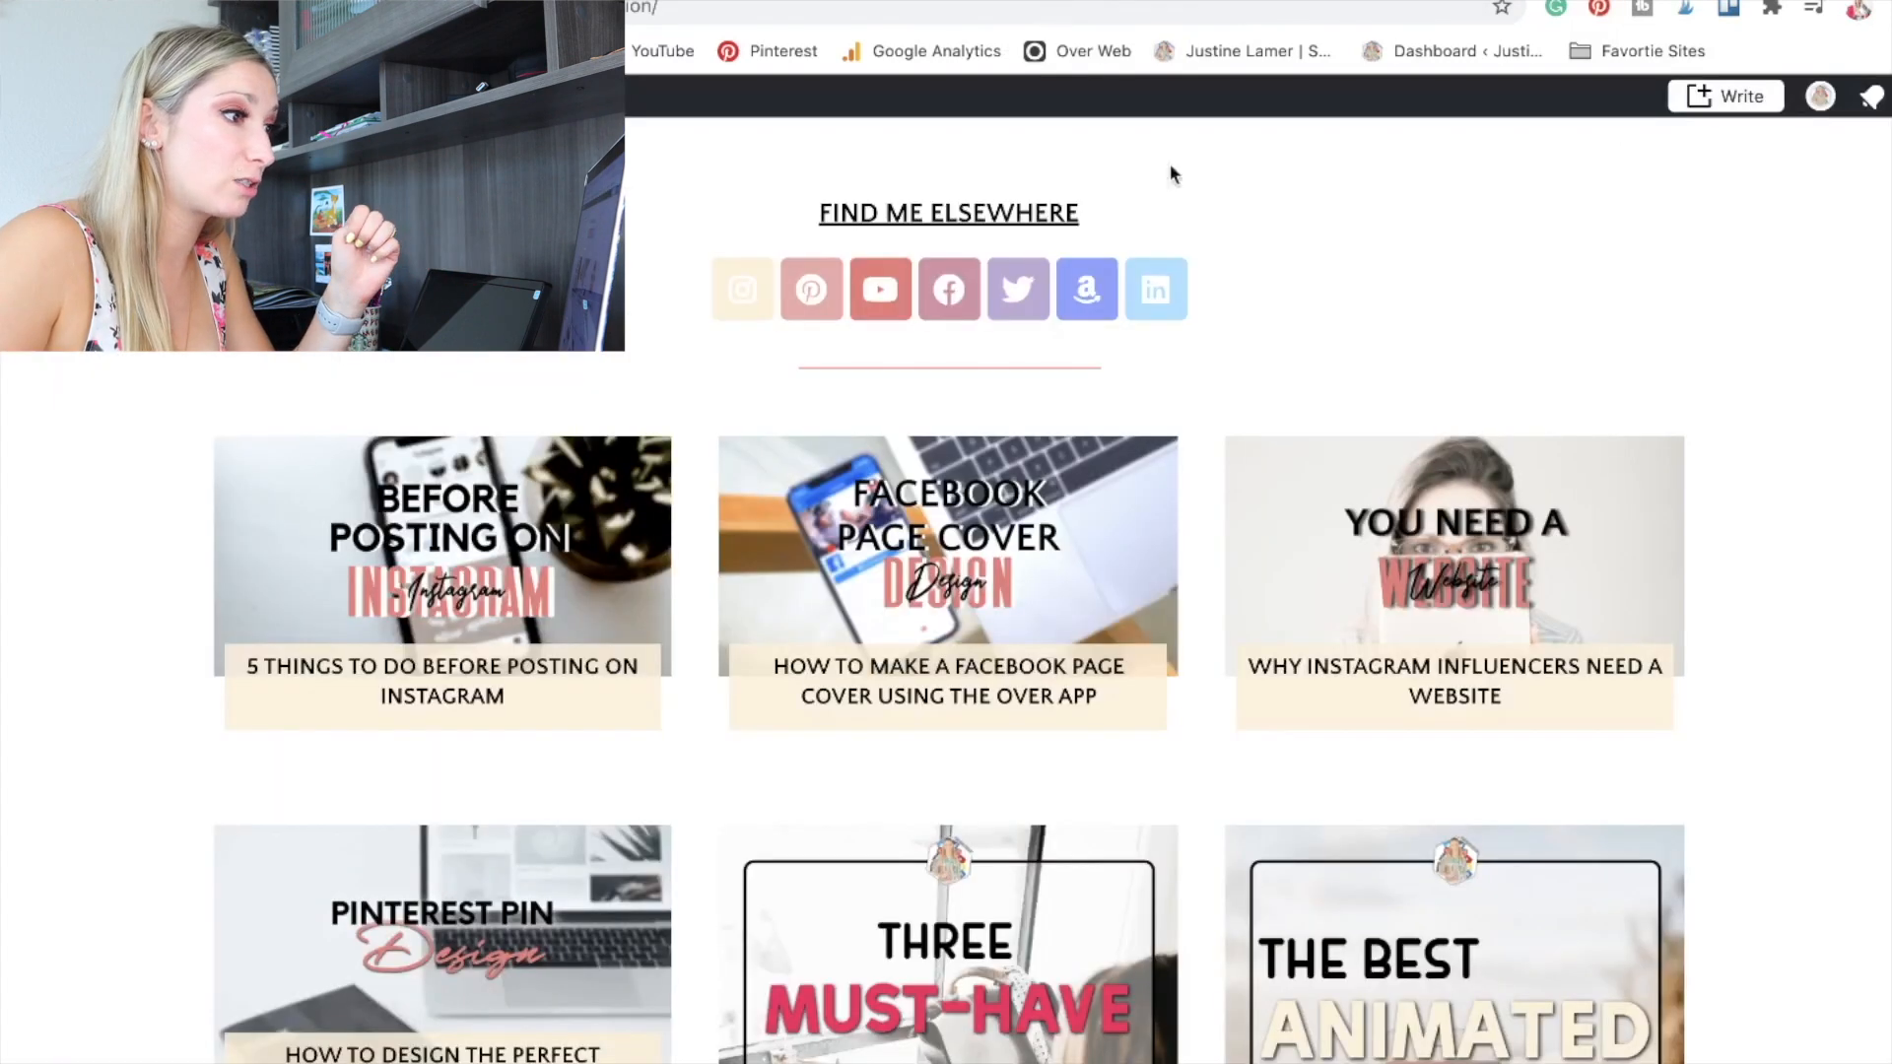
left_click(304, 483)
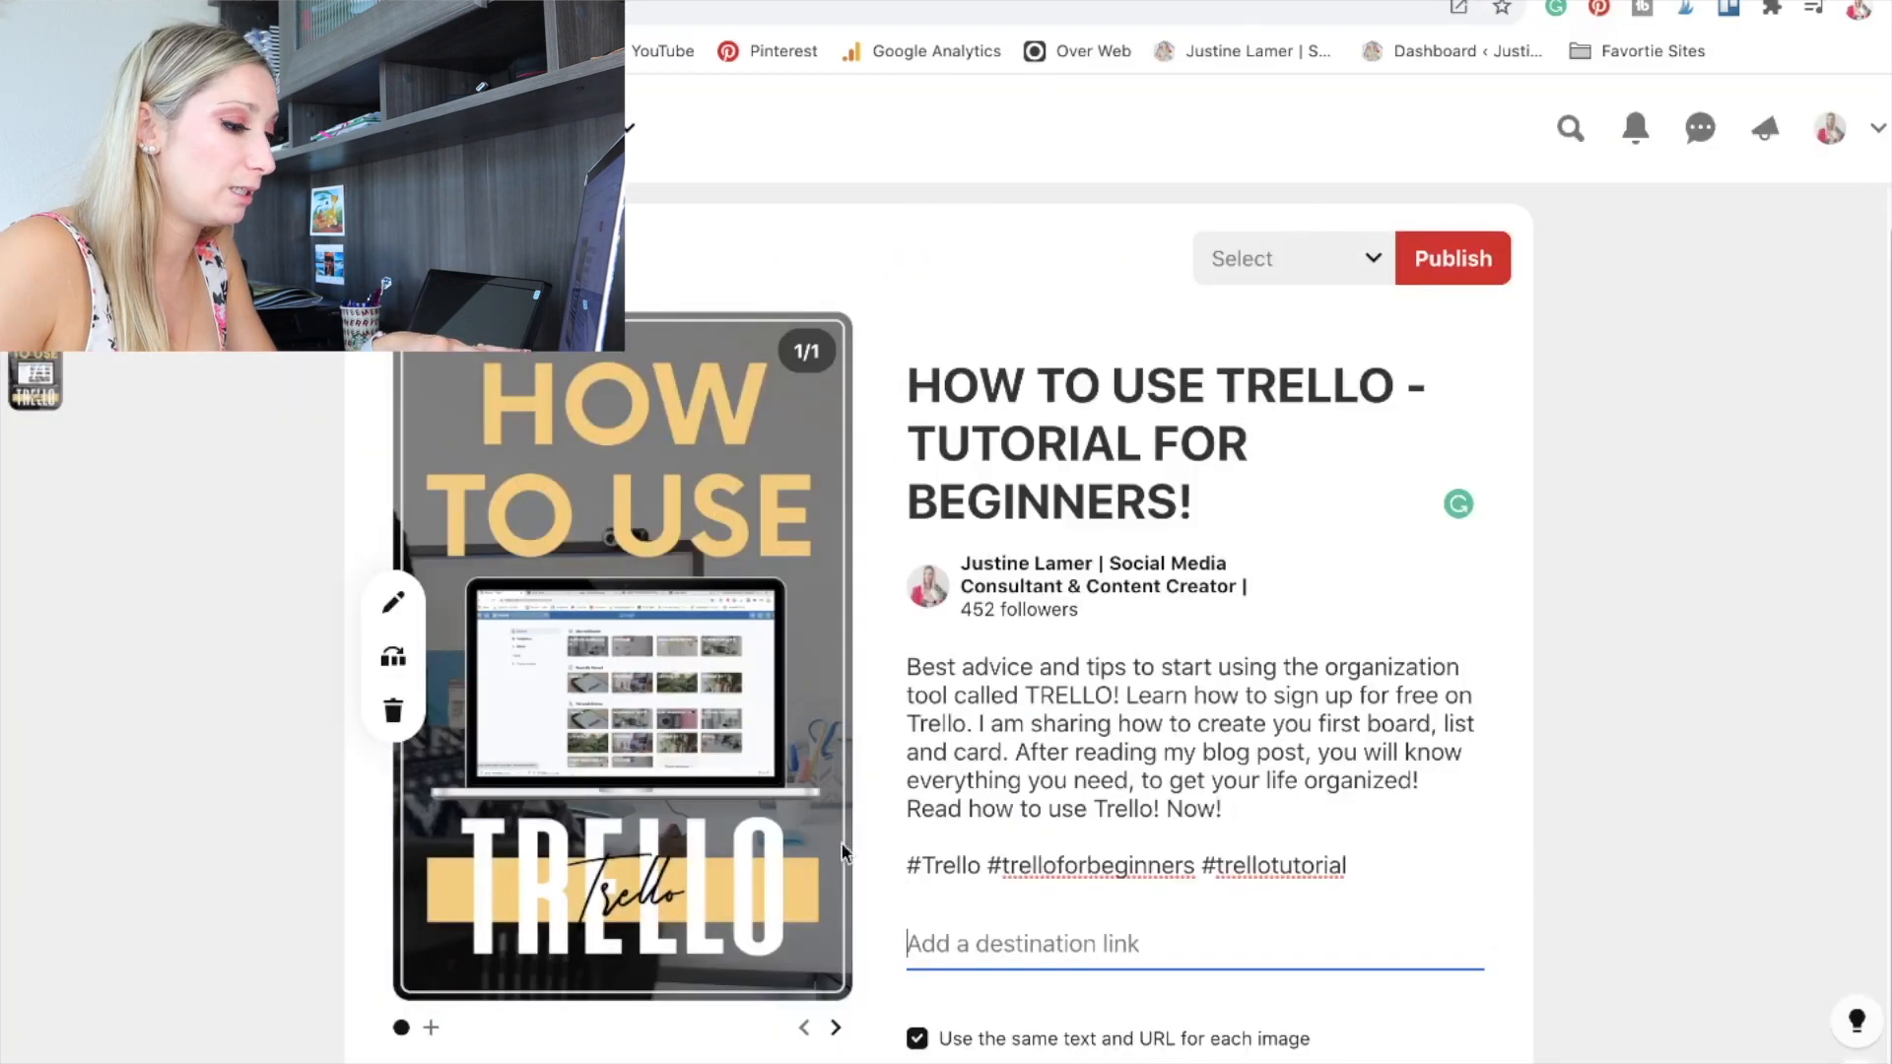
key("super+v")
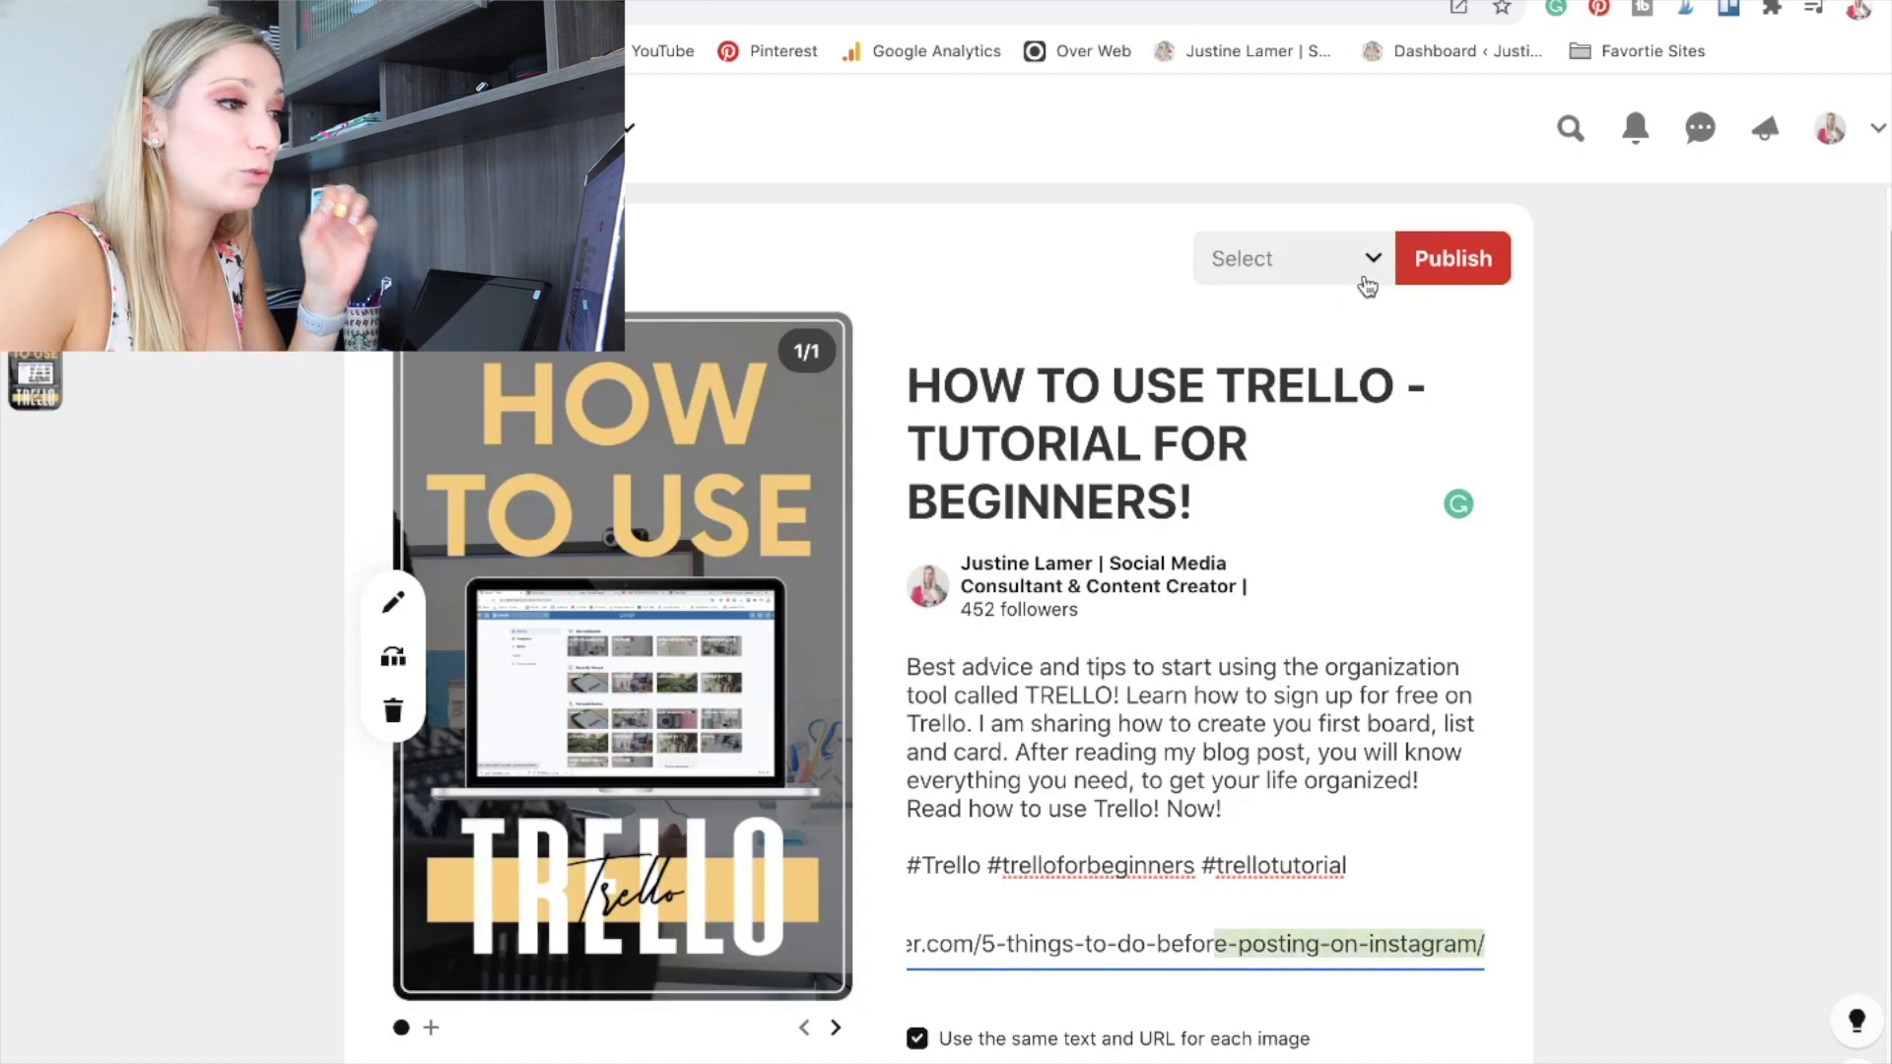
Search the boards for the blog's own website board and view the sections it offers.
left_click(1370, 258)
left_click(1245, 355)
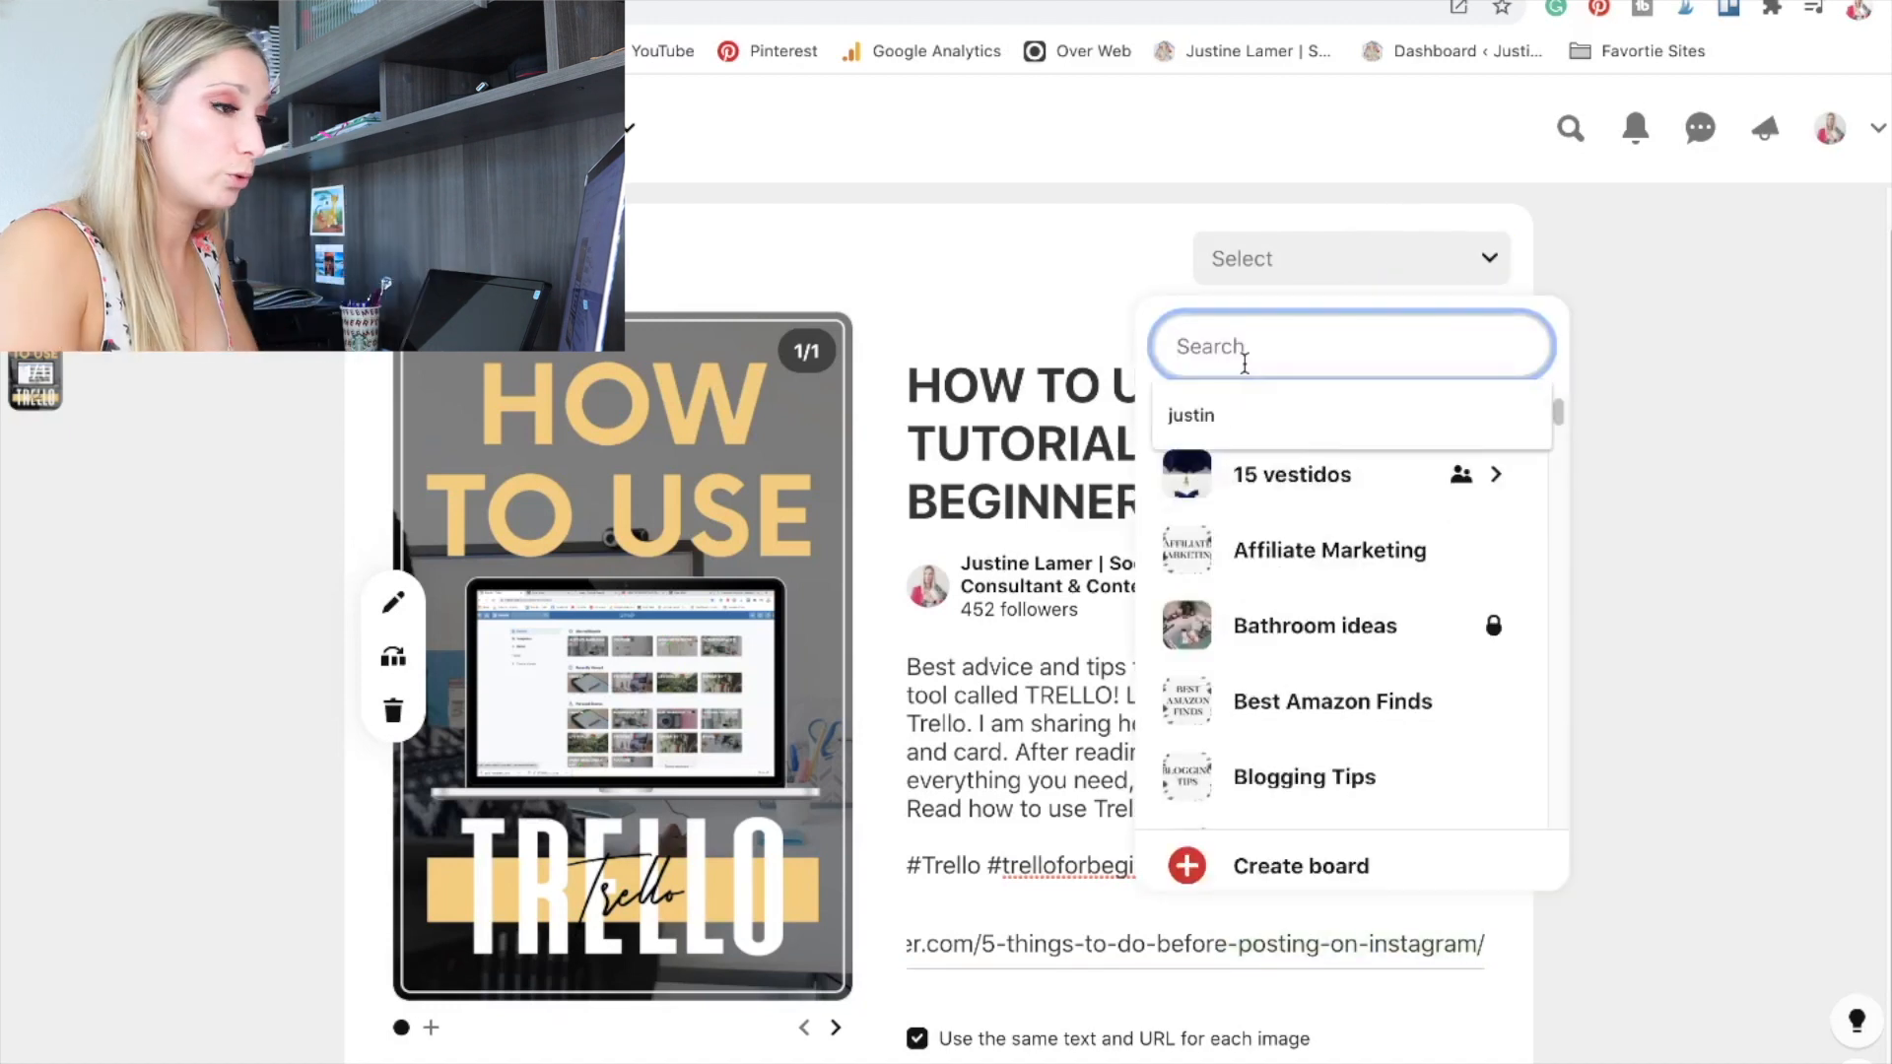
type("justin")
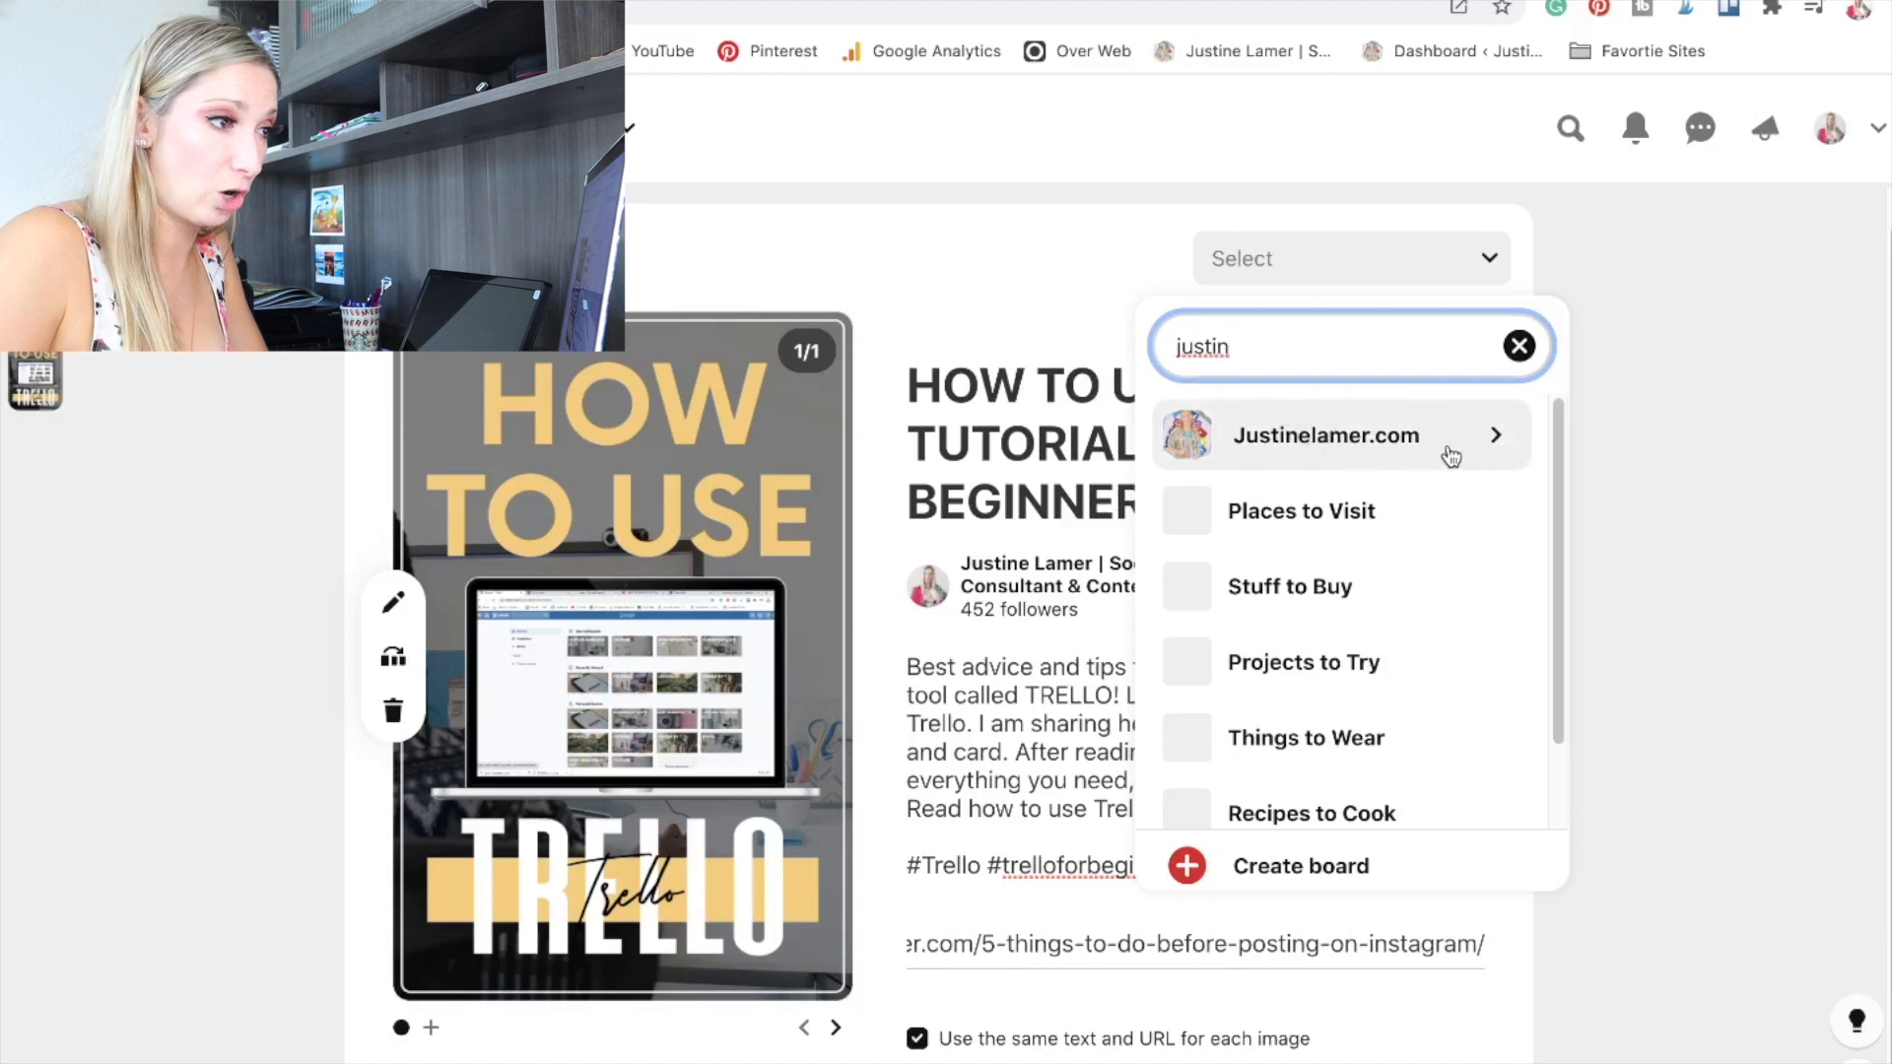
left_click(1450, 455)
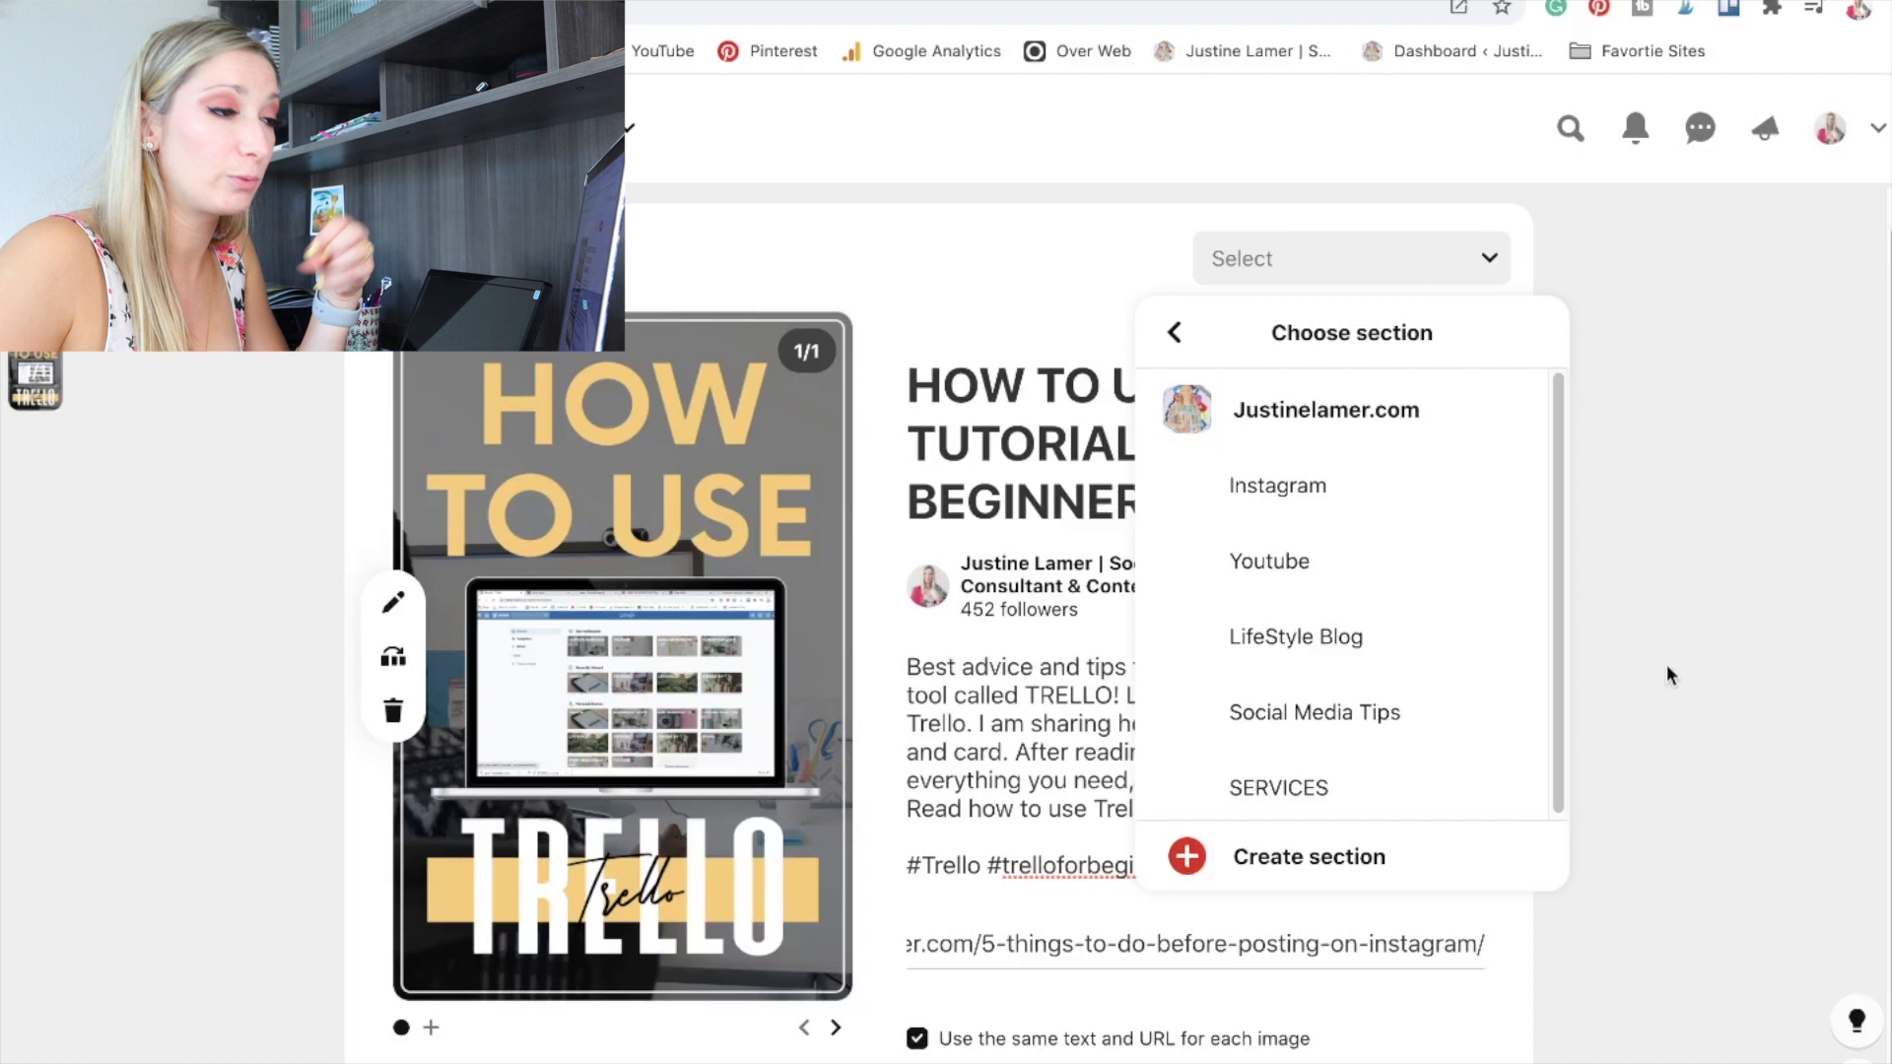
left_click(1668, 671)
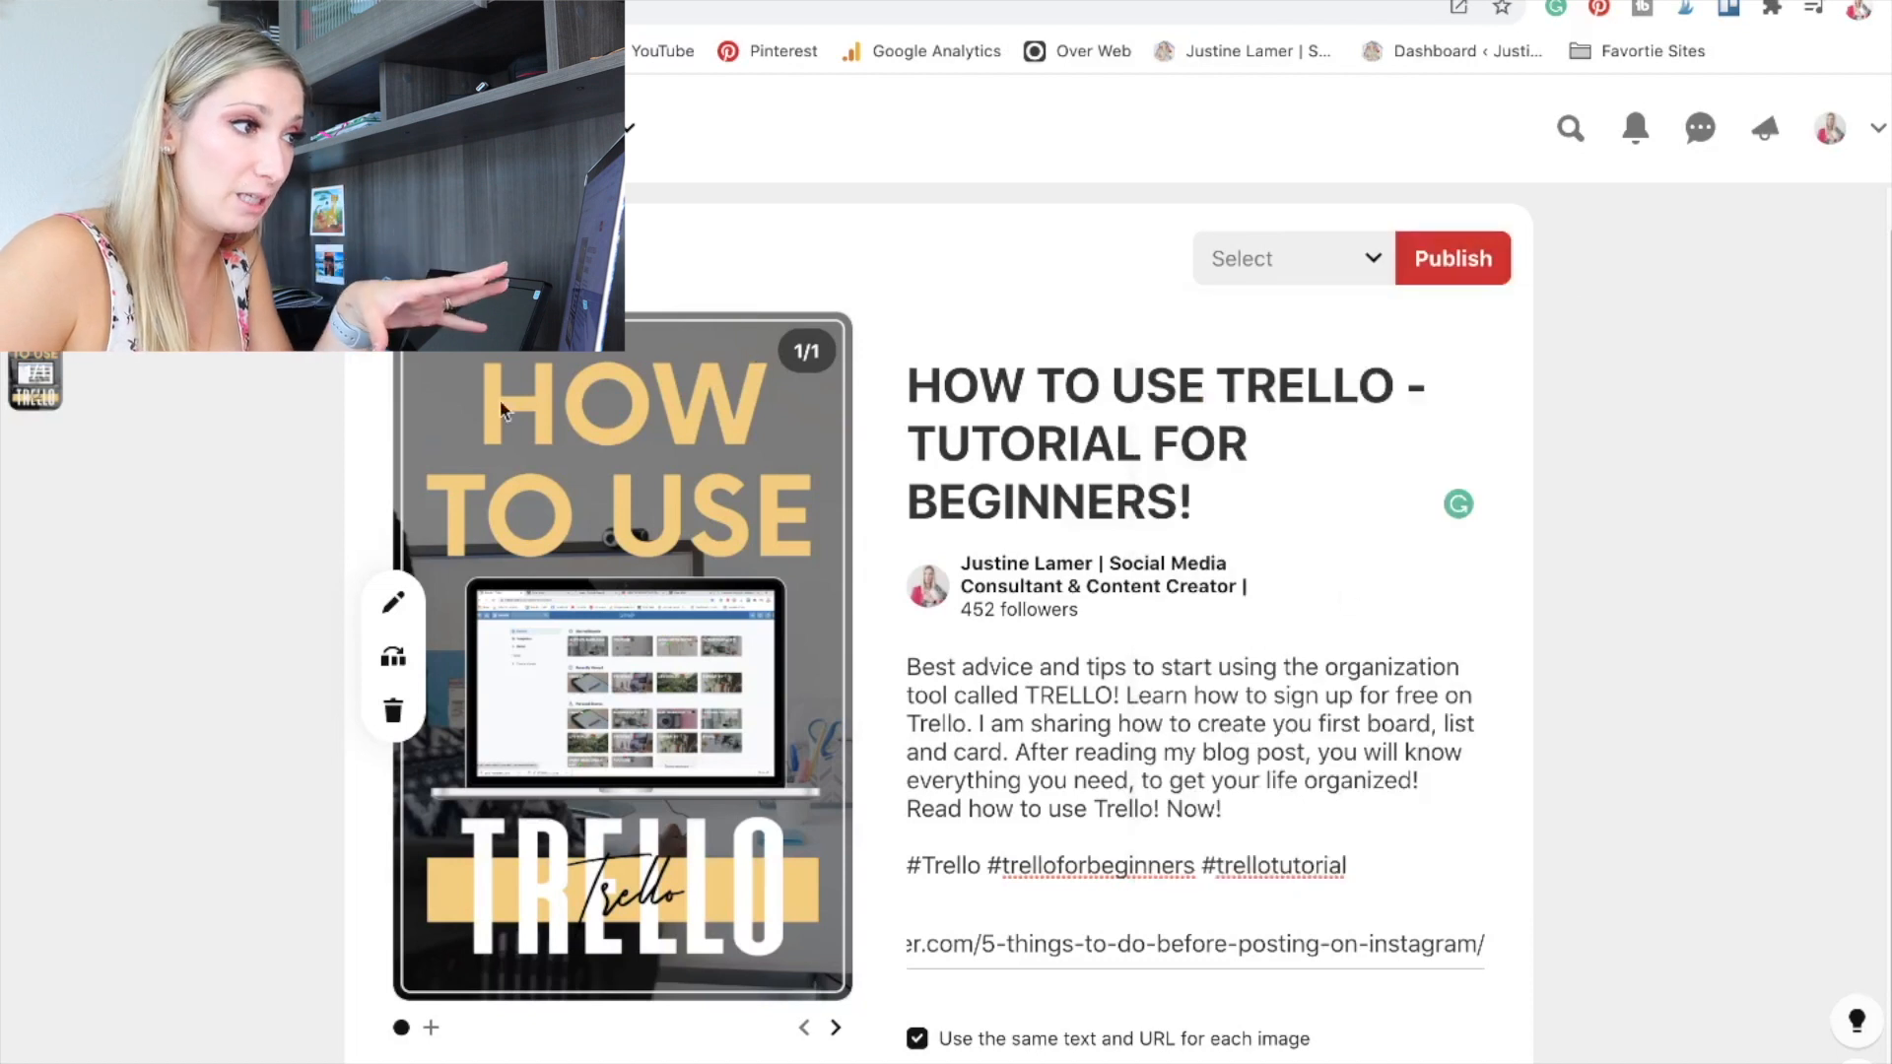
Search the pin's board choices for trello and find the TRELLO board.
left_click(1346, 280)
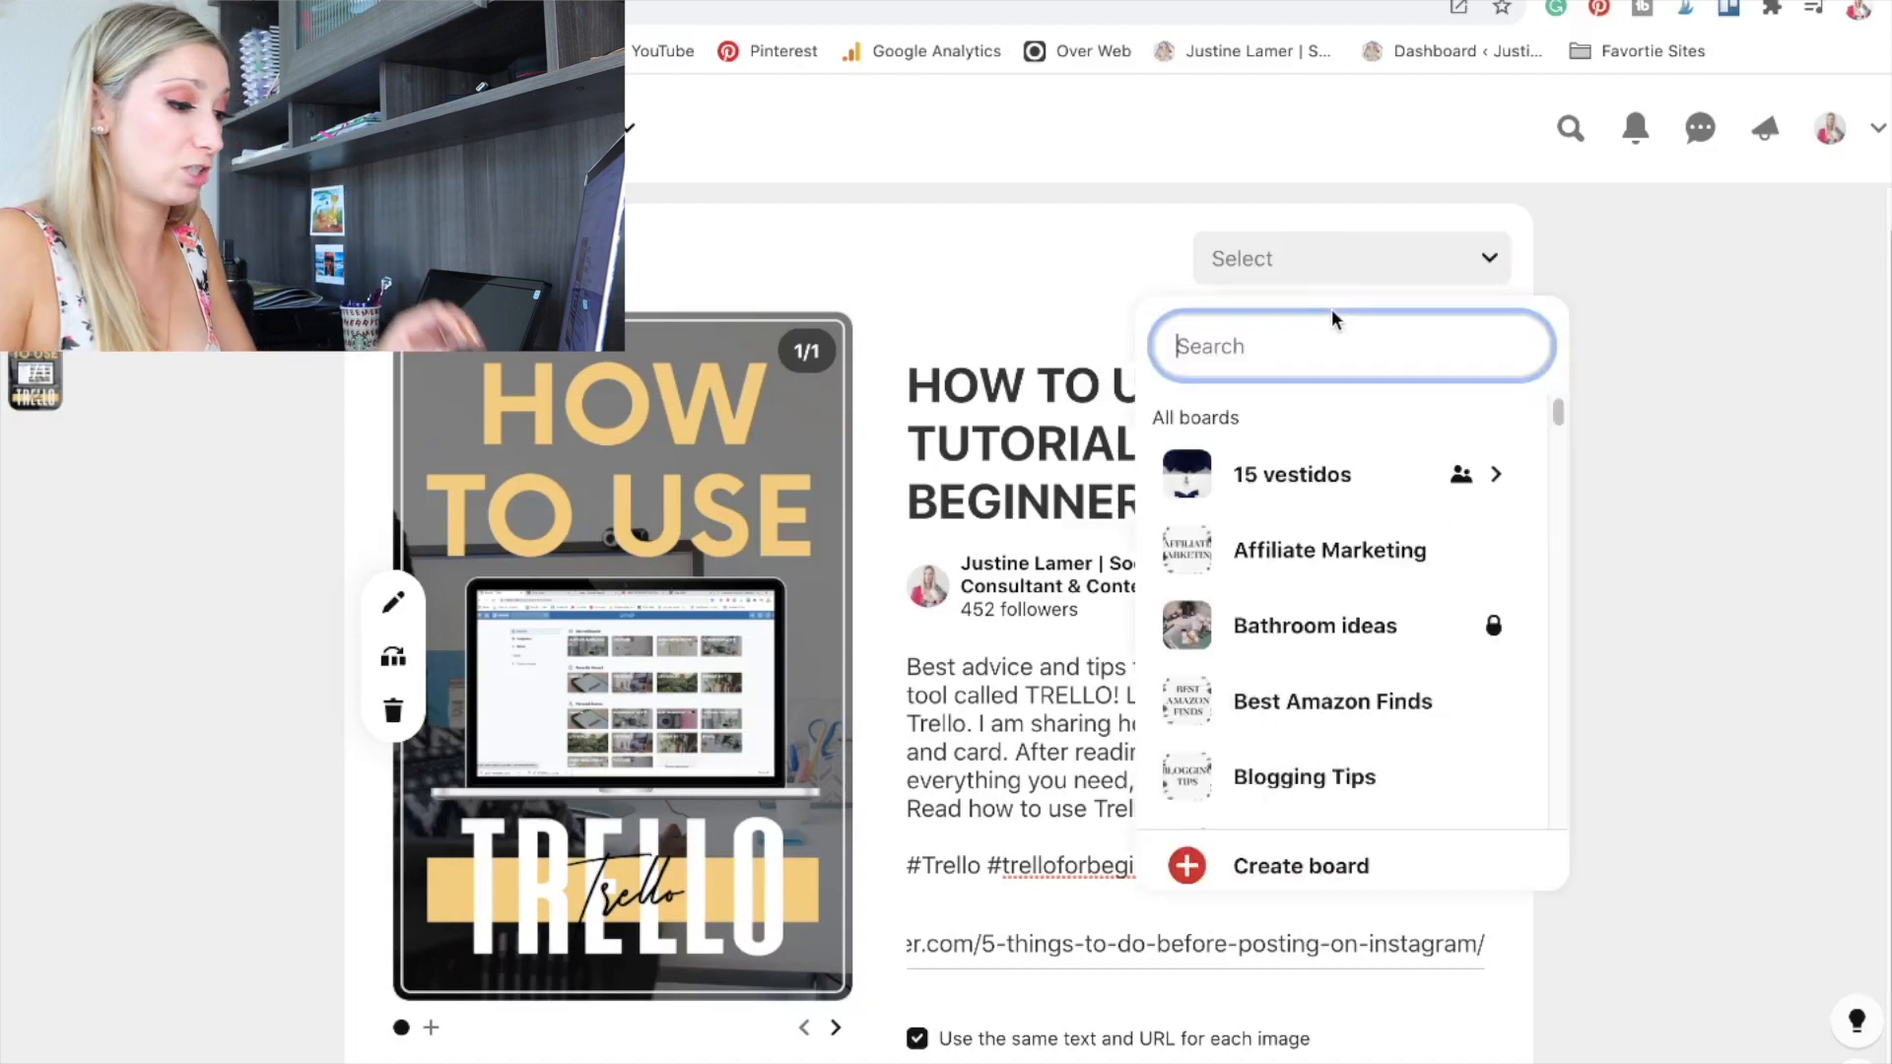
type("trello")
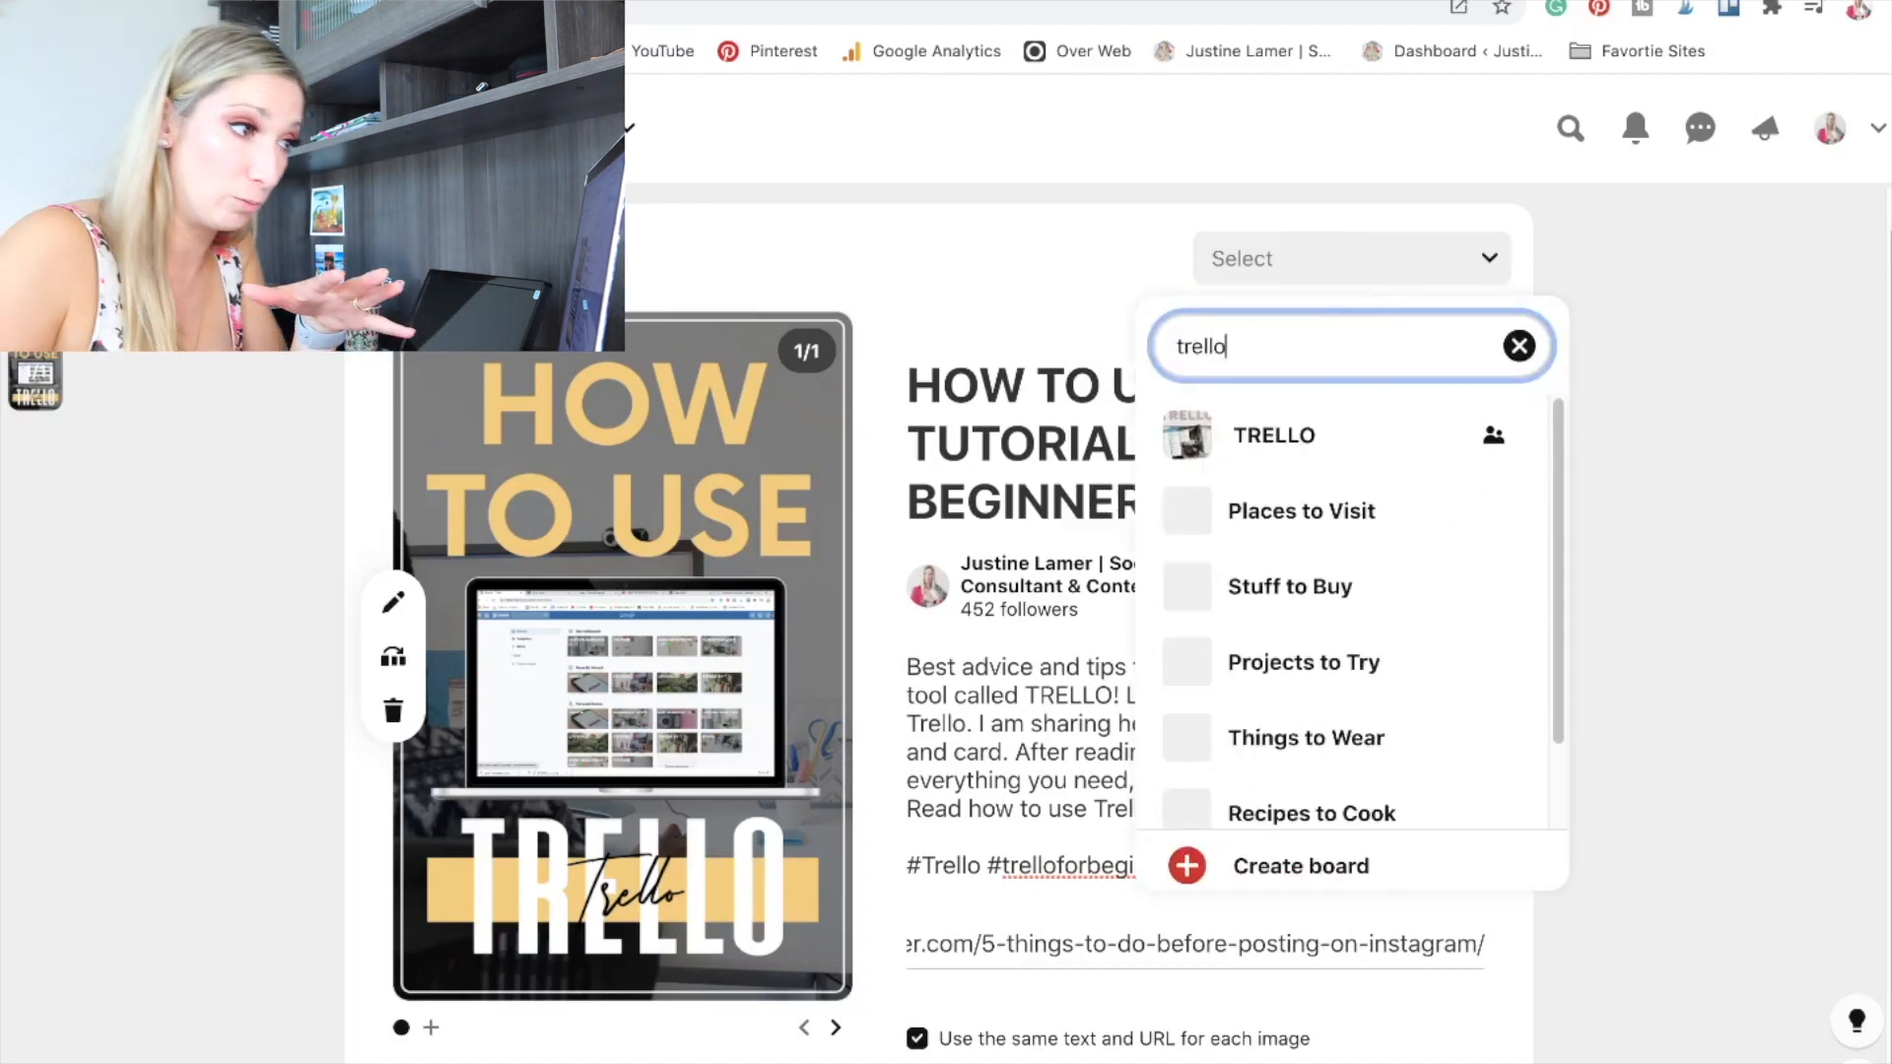
mouse_move(1418, 456)
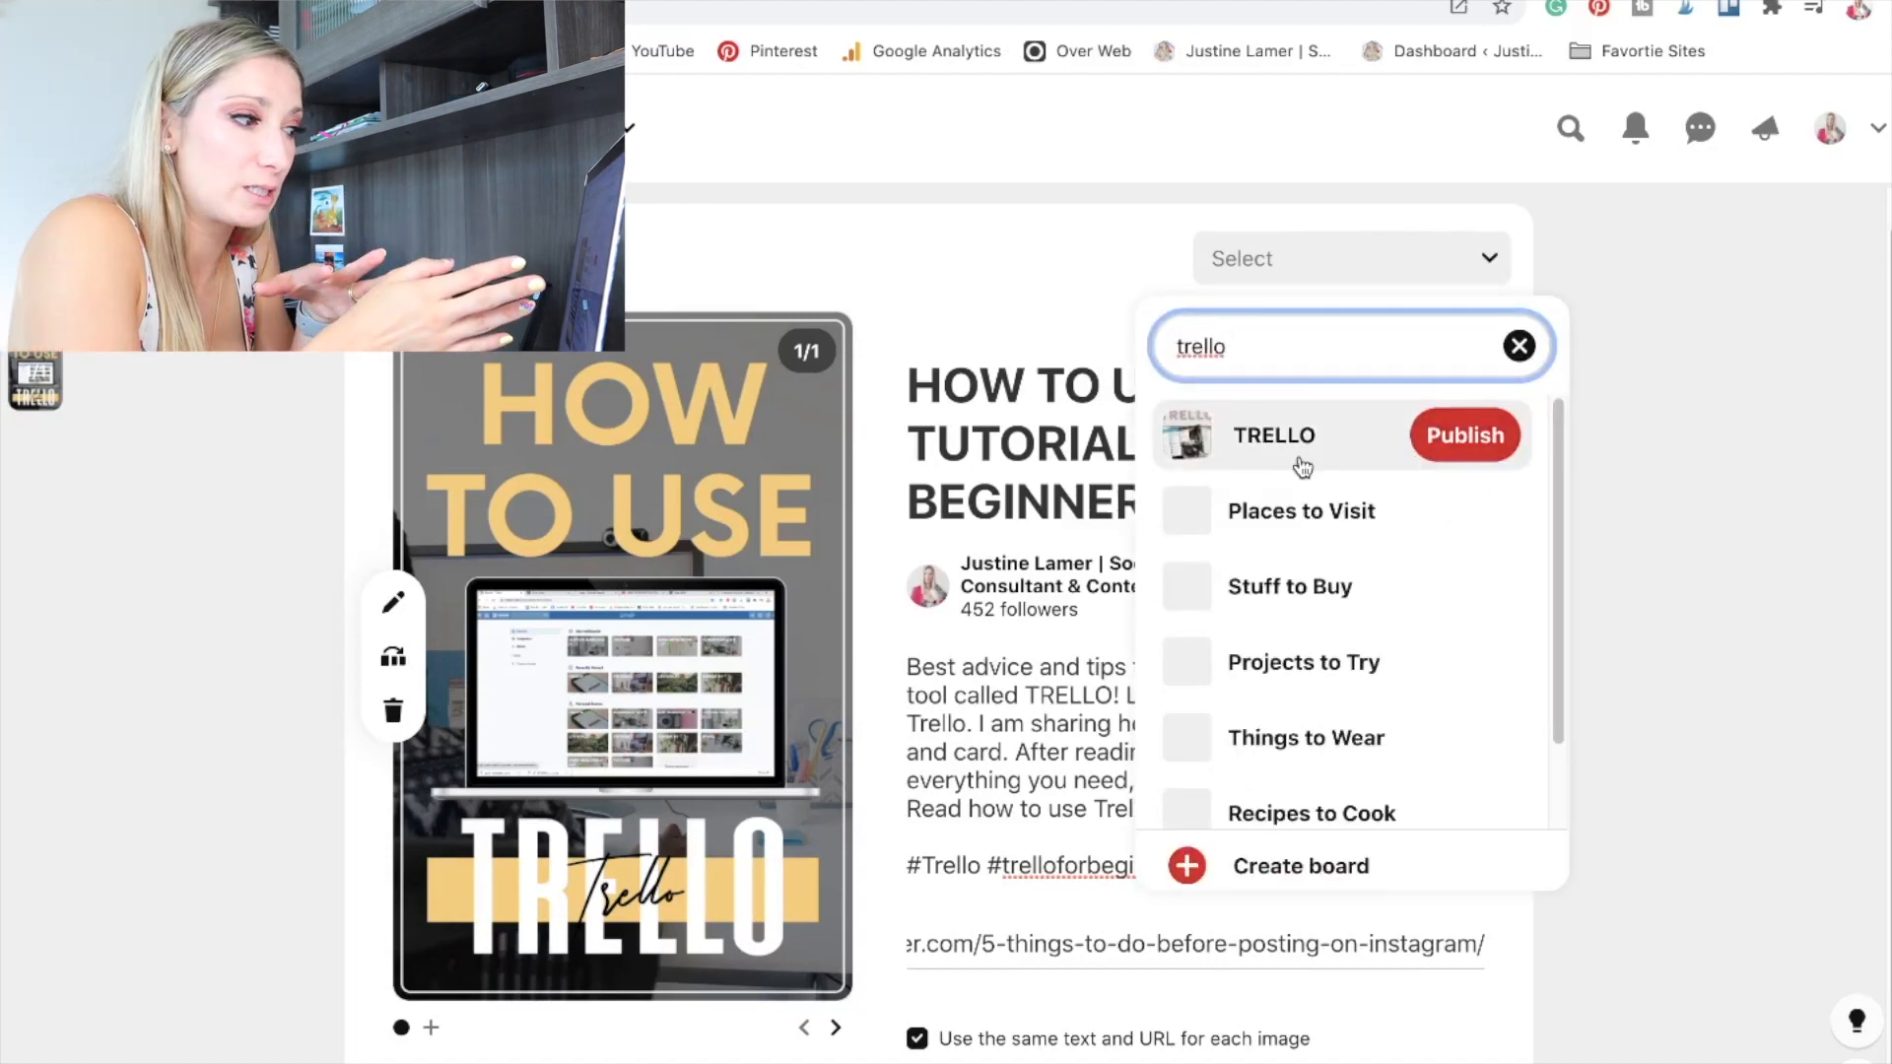